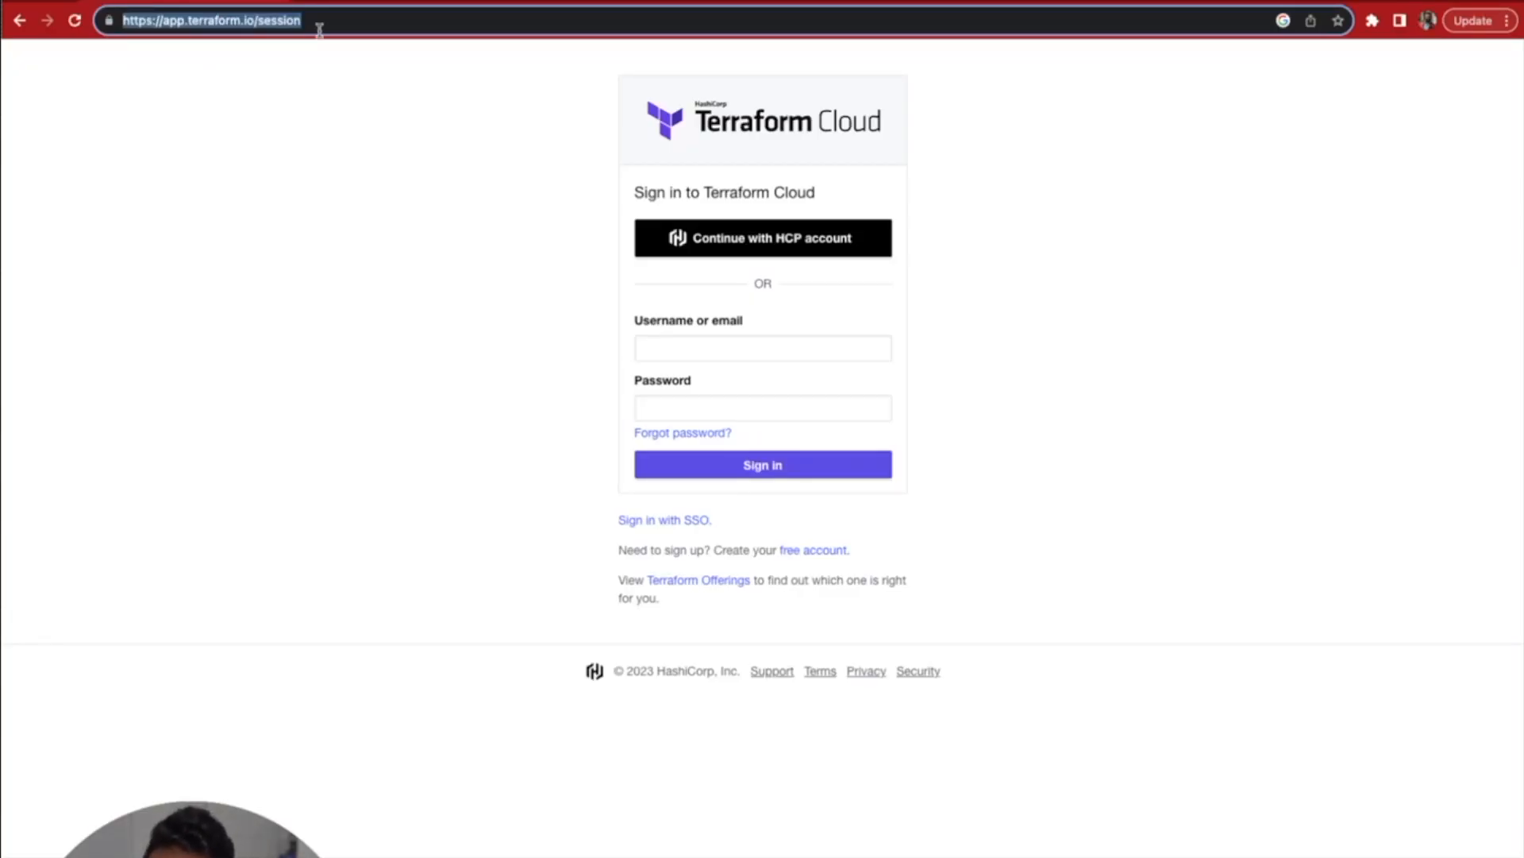
Look at the GitHub profile's repository list, including terraform-collection, and return to the Terraform Cloud sign-in page.
click(299, 112)
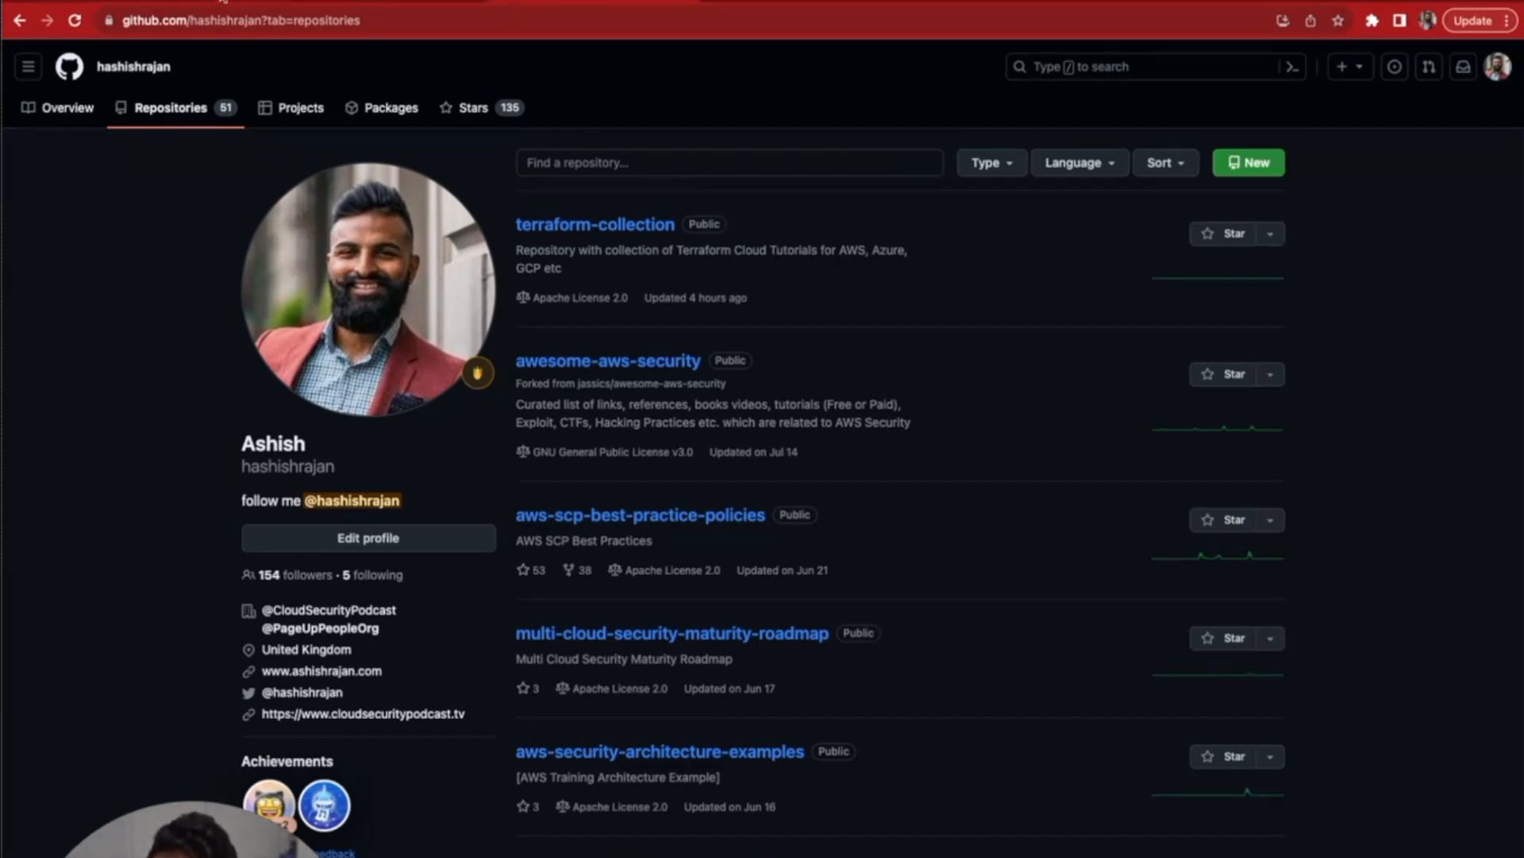
click(223, 2)
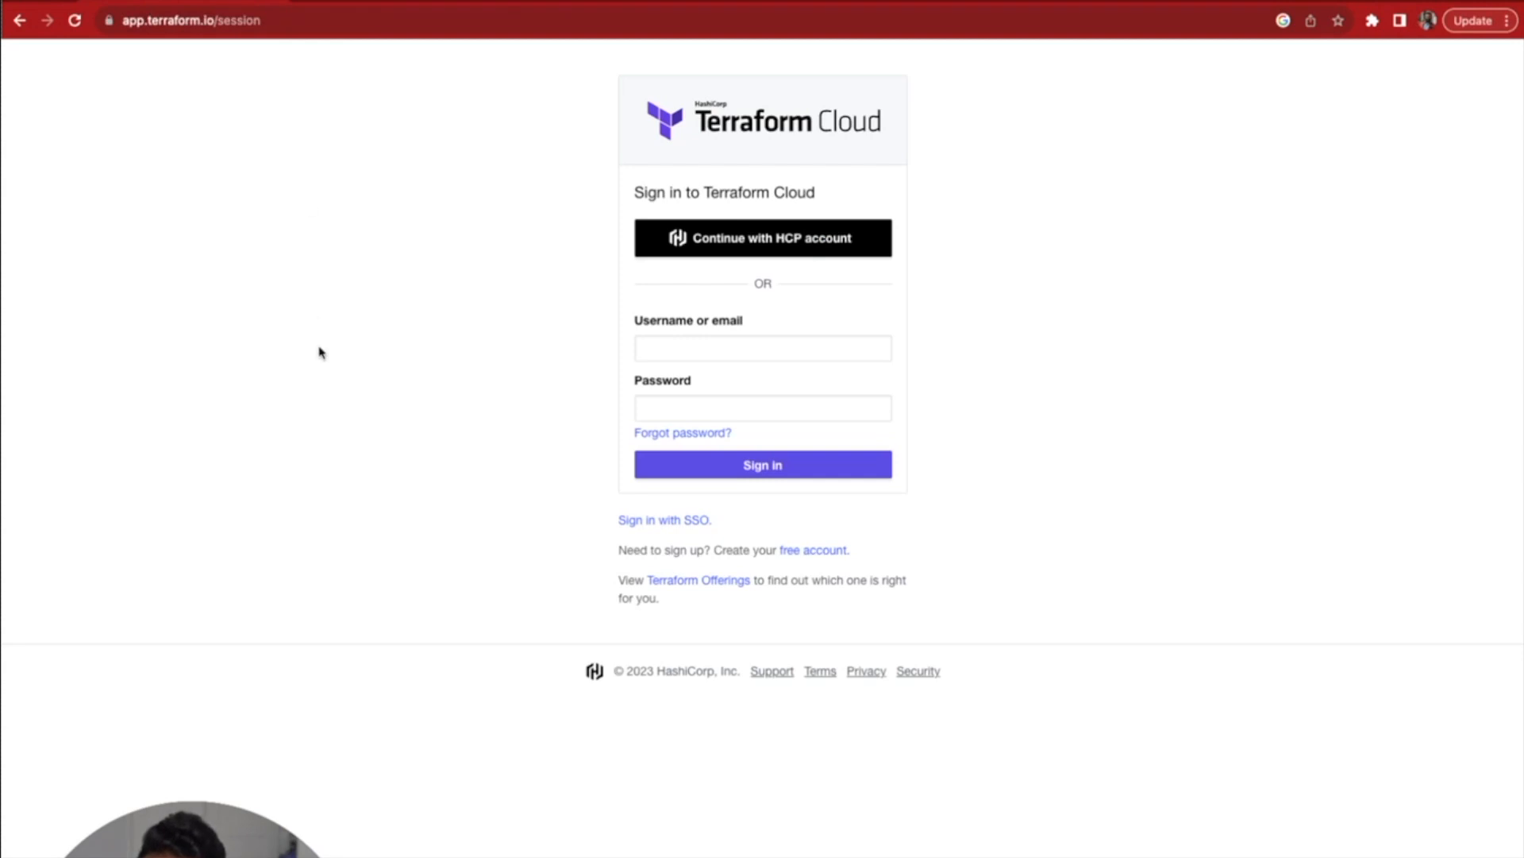
click(738, 346)
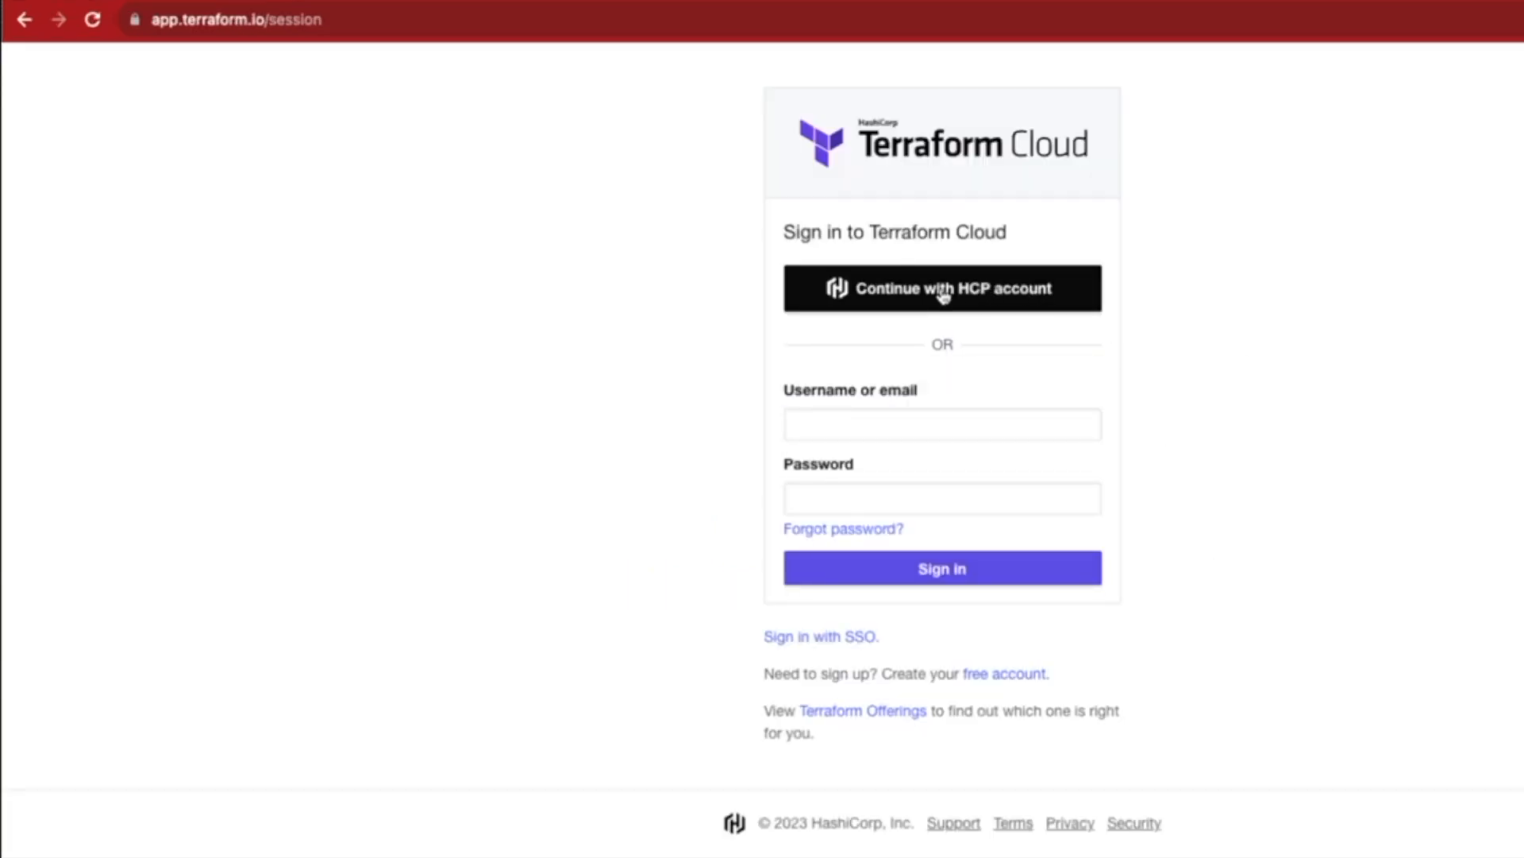
click(872, 306)
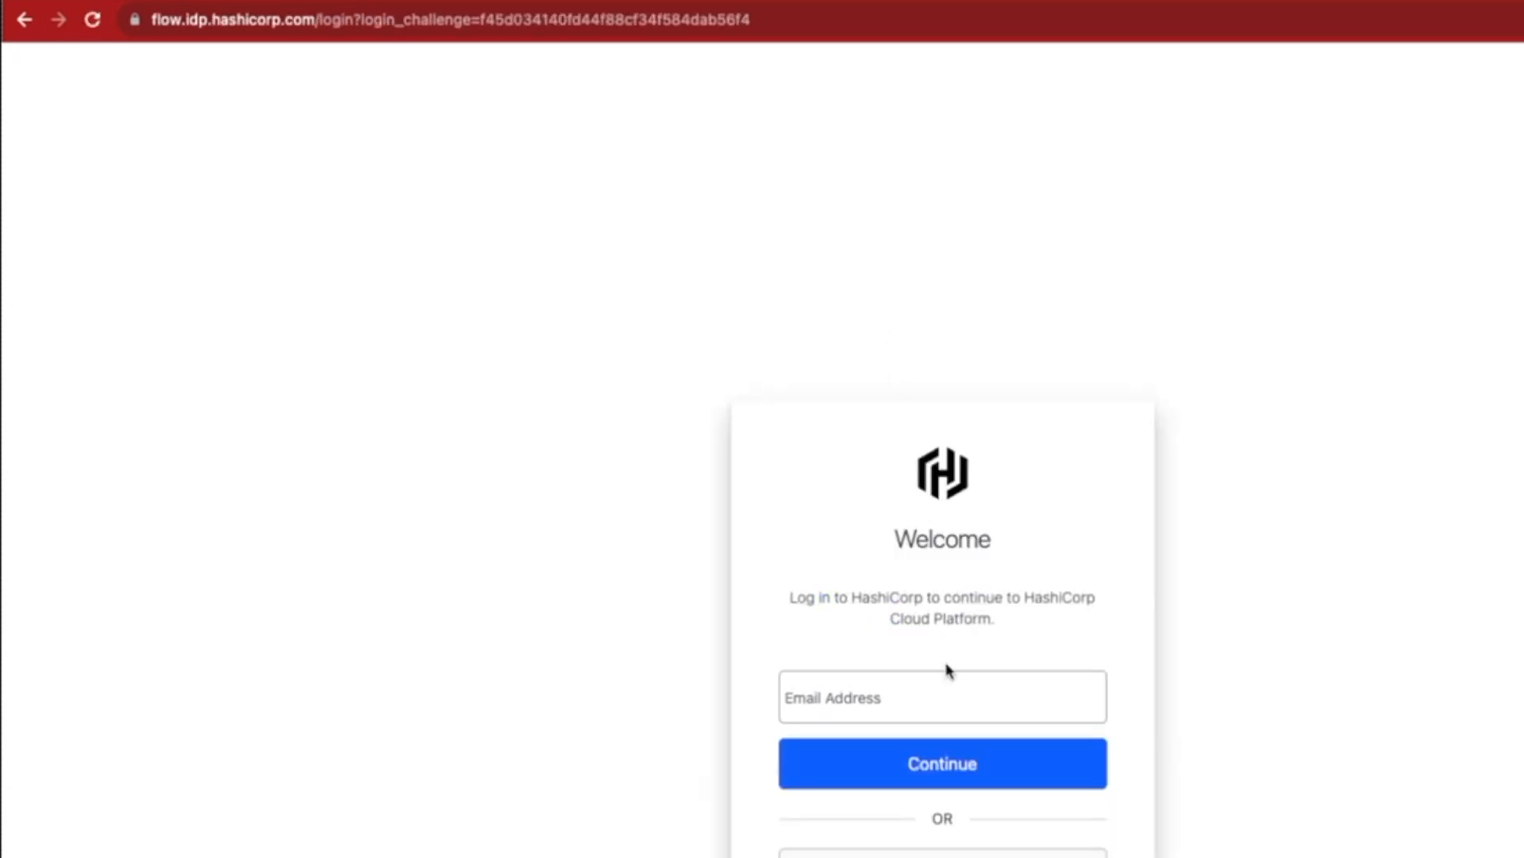
click(923, 693)
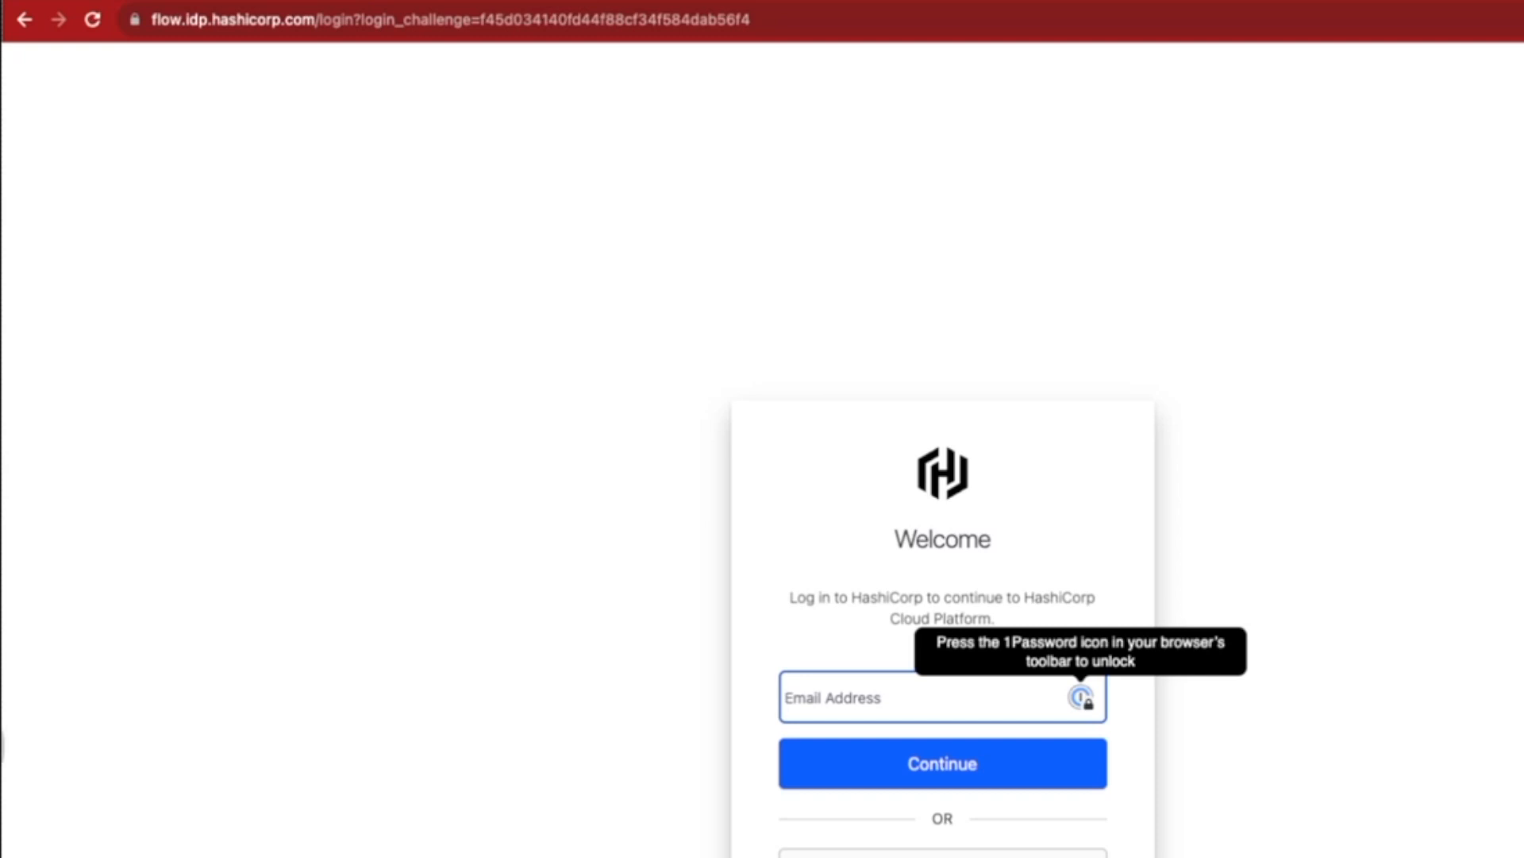
key(super+bracketleft)
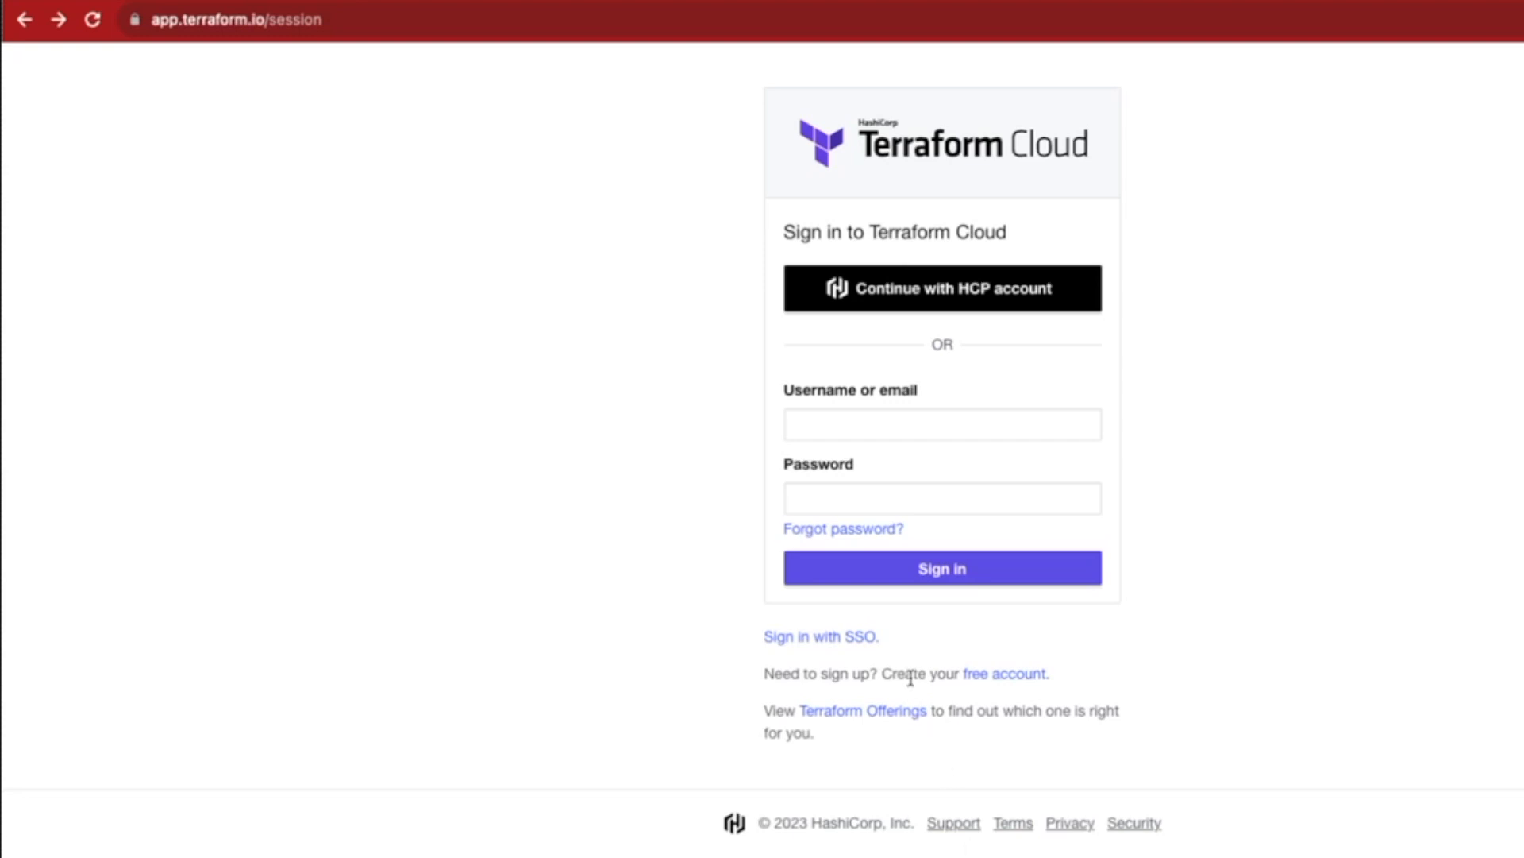
drag(741, 649, 974, 640)
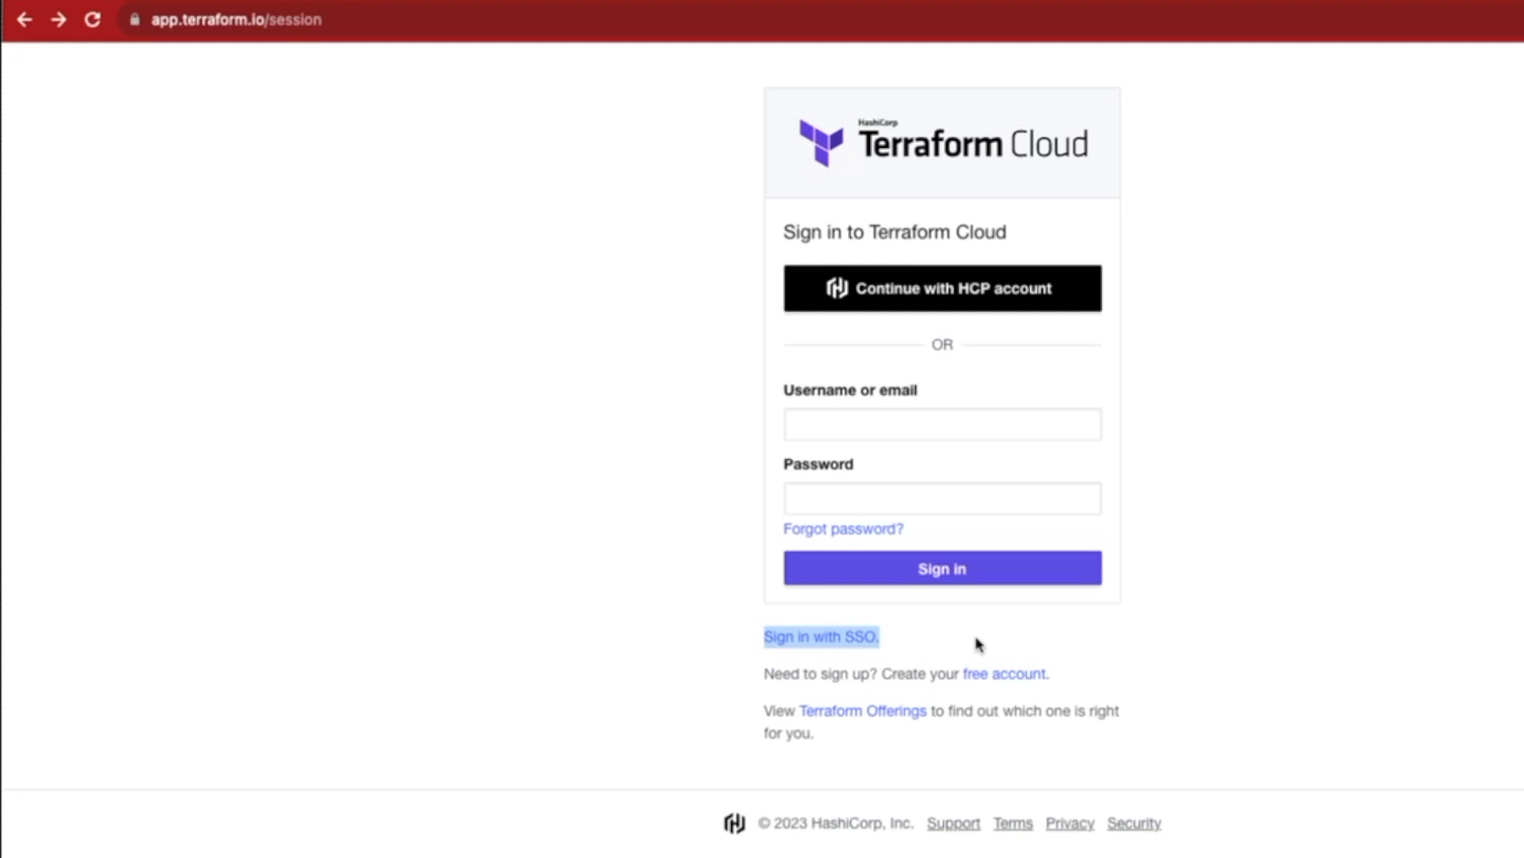
drag(1060, 680, 962, 673)
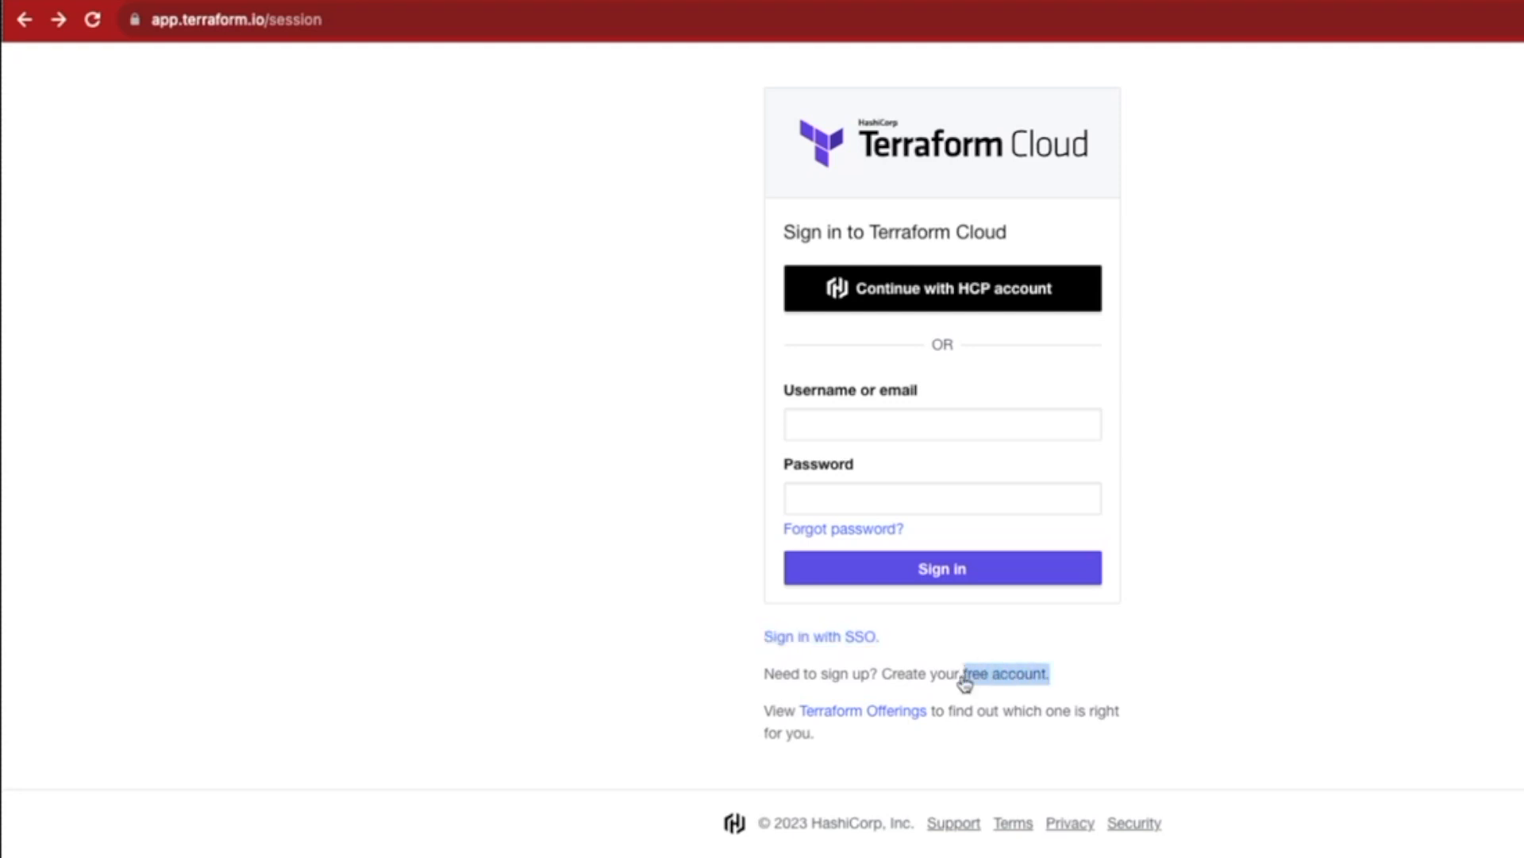
click(915, 643)
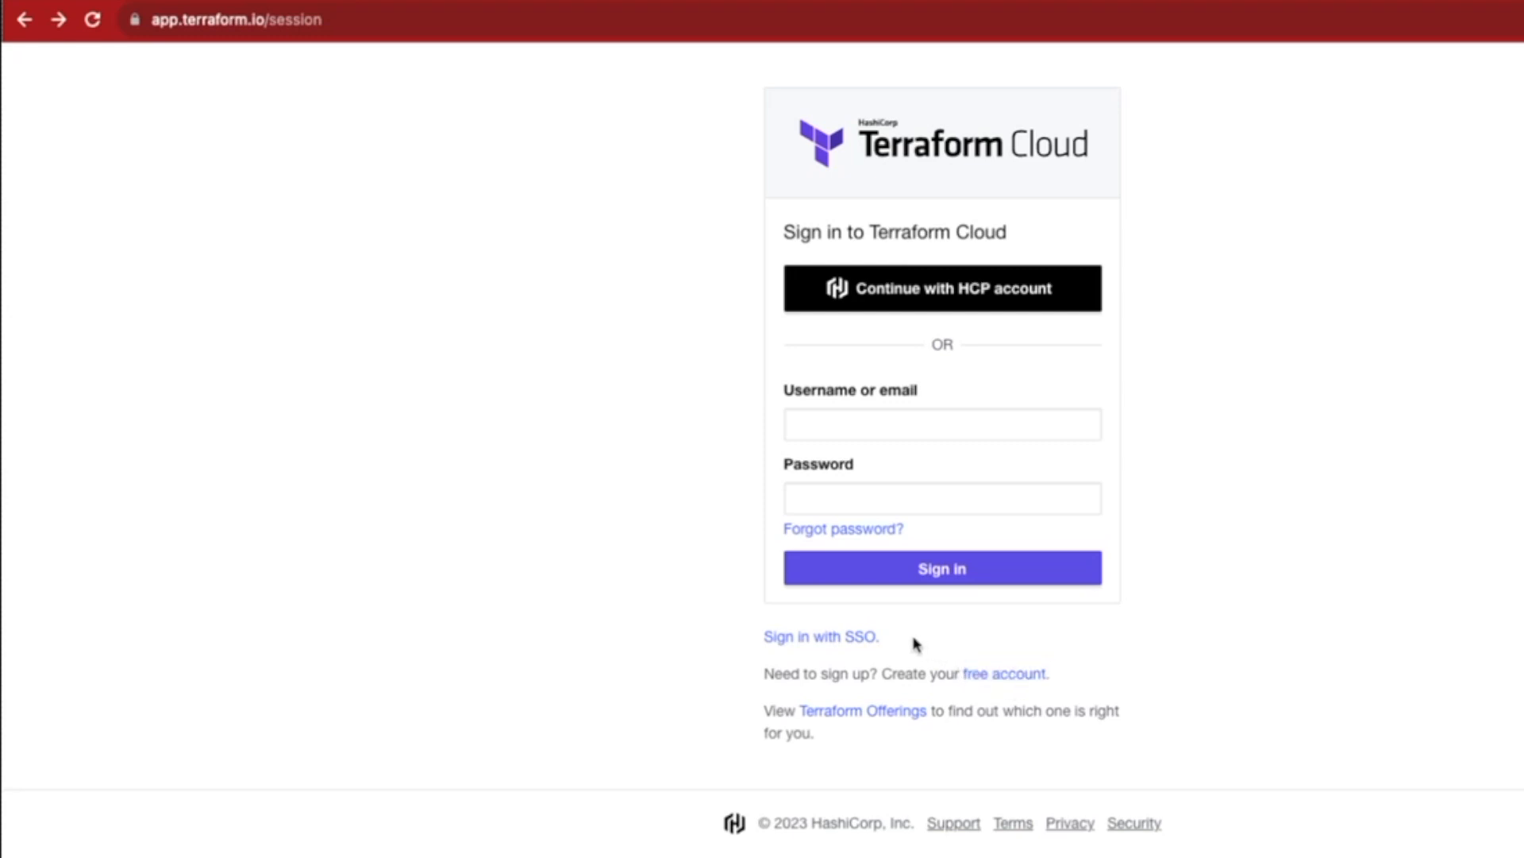
drag(914, 643, 735, 633)
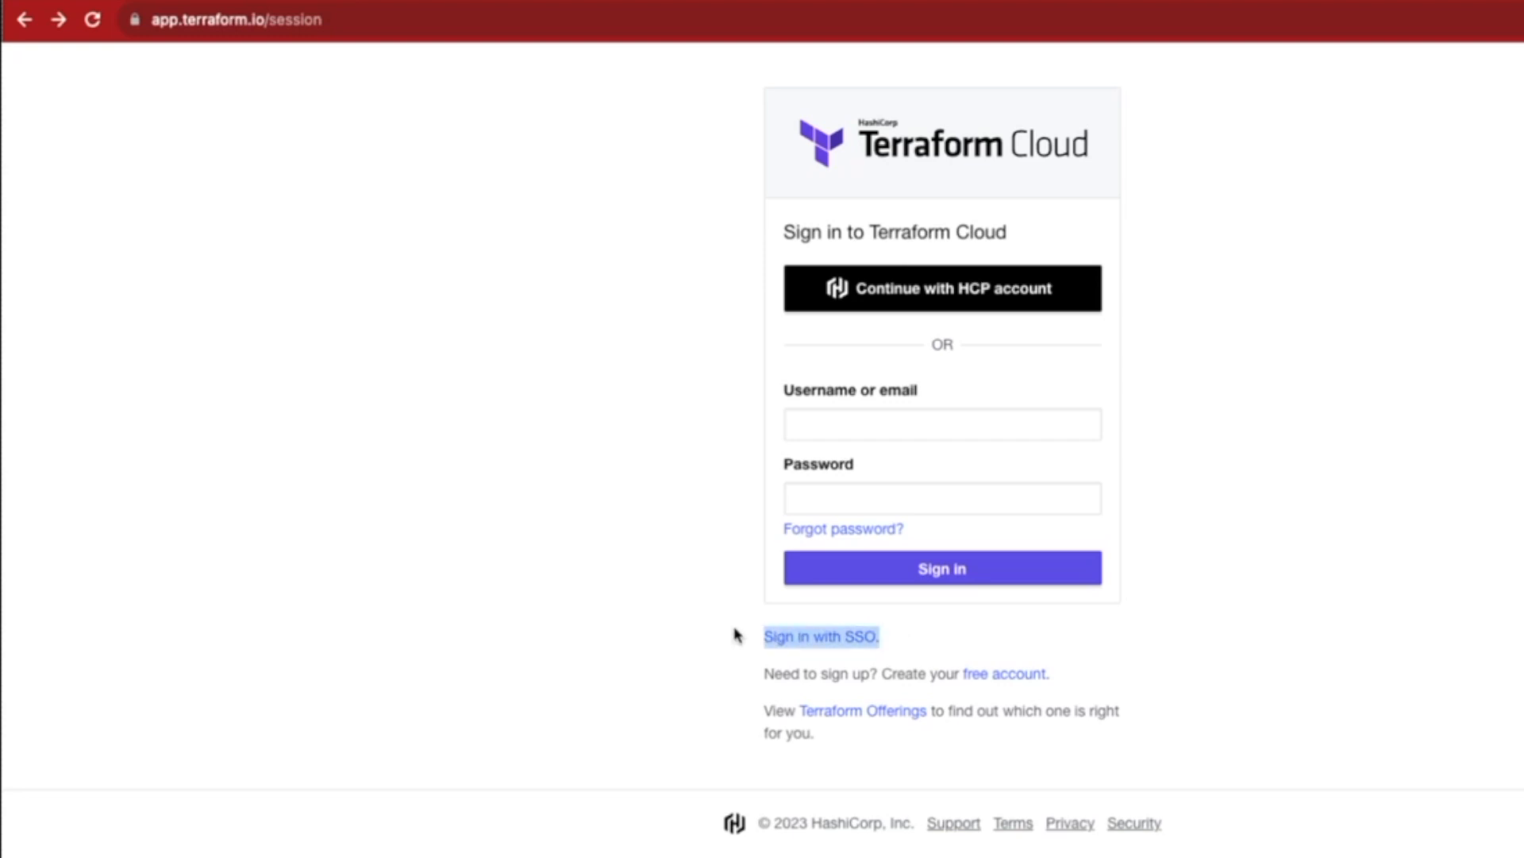
Create a free account by filling in the username, email and password and accepting the Terms of Use and Privacy Policy.
click(1011, 675)
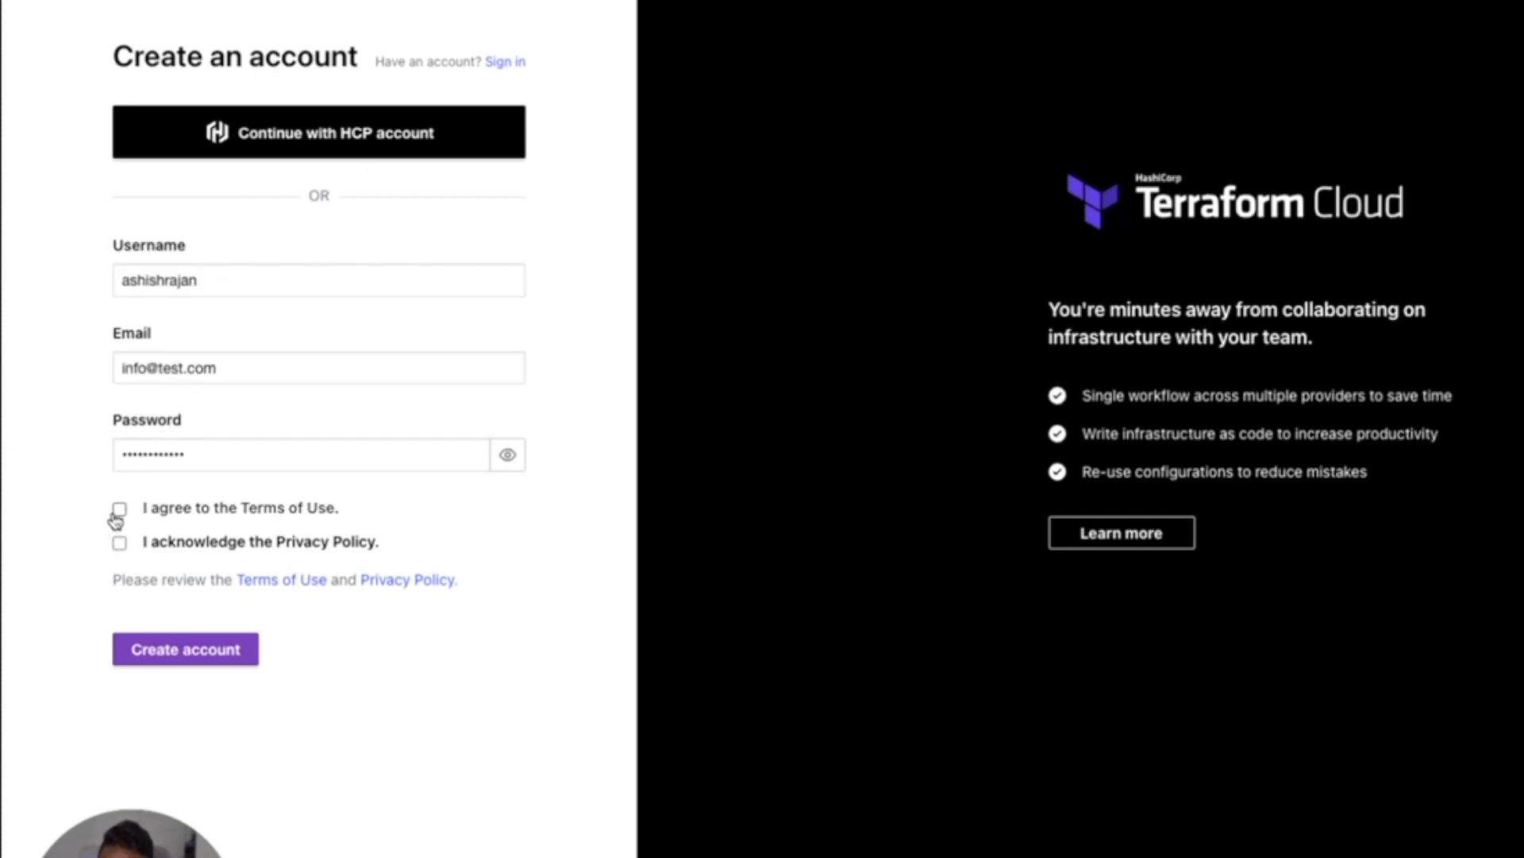
click(119, 508)
click(120, 544)
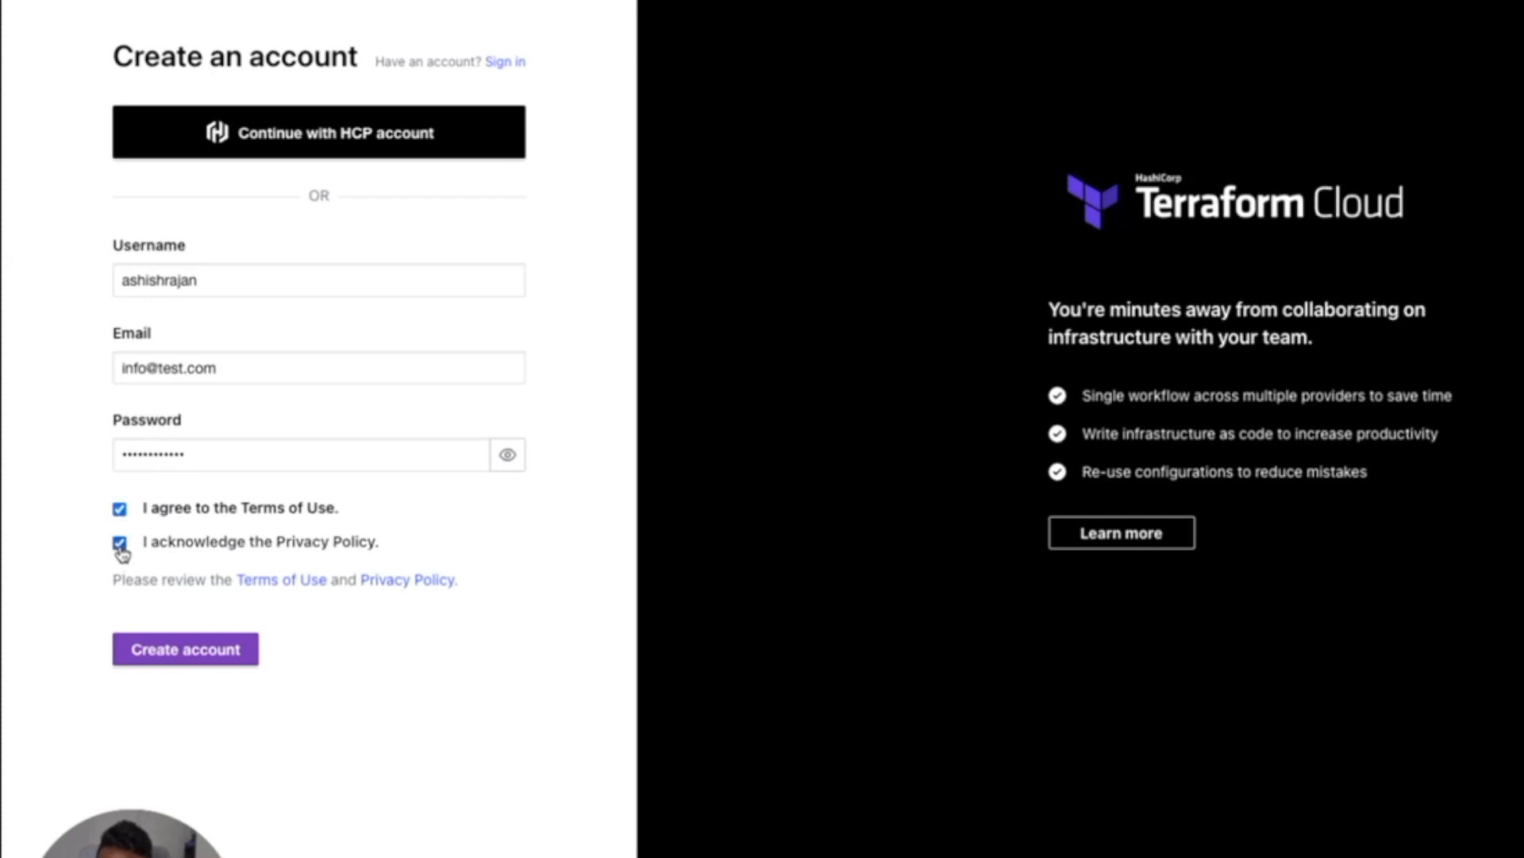
click(240, 659)
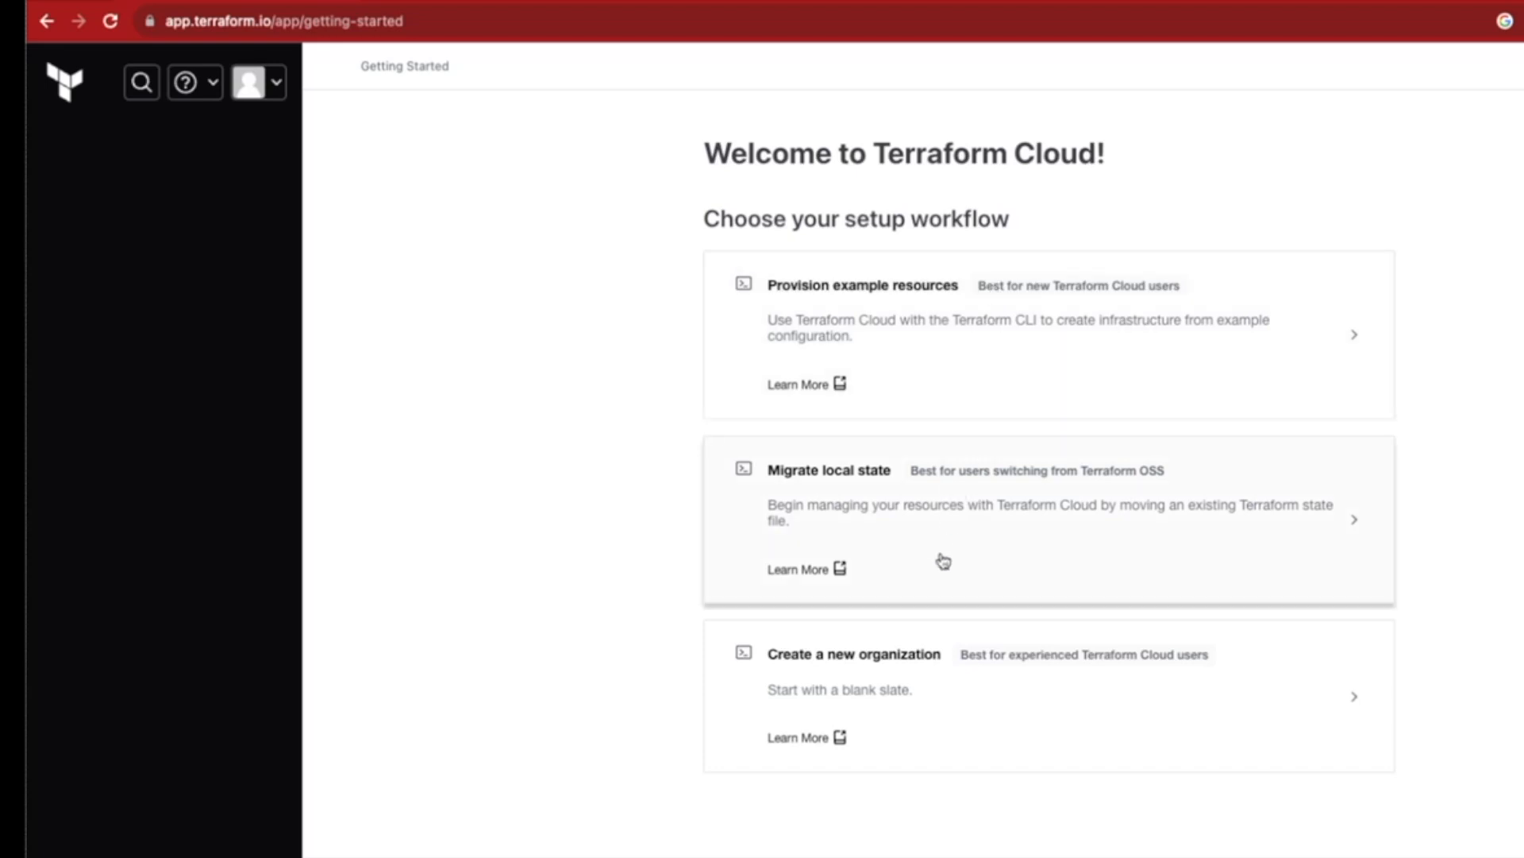
Create a new organization named Cloud-Security-Bootcamp and fill in its email address.
click(929, 690)
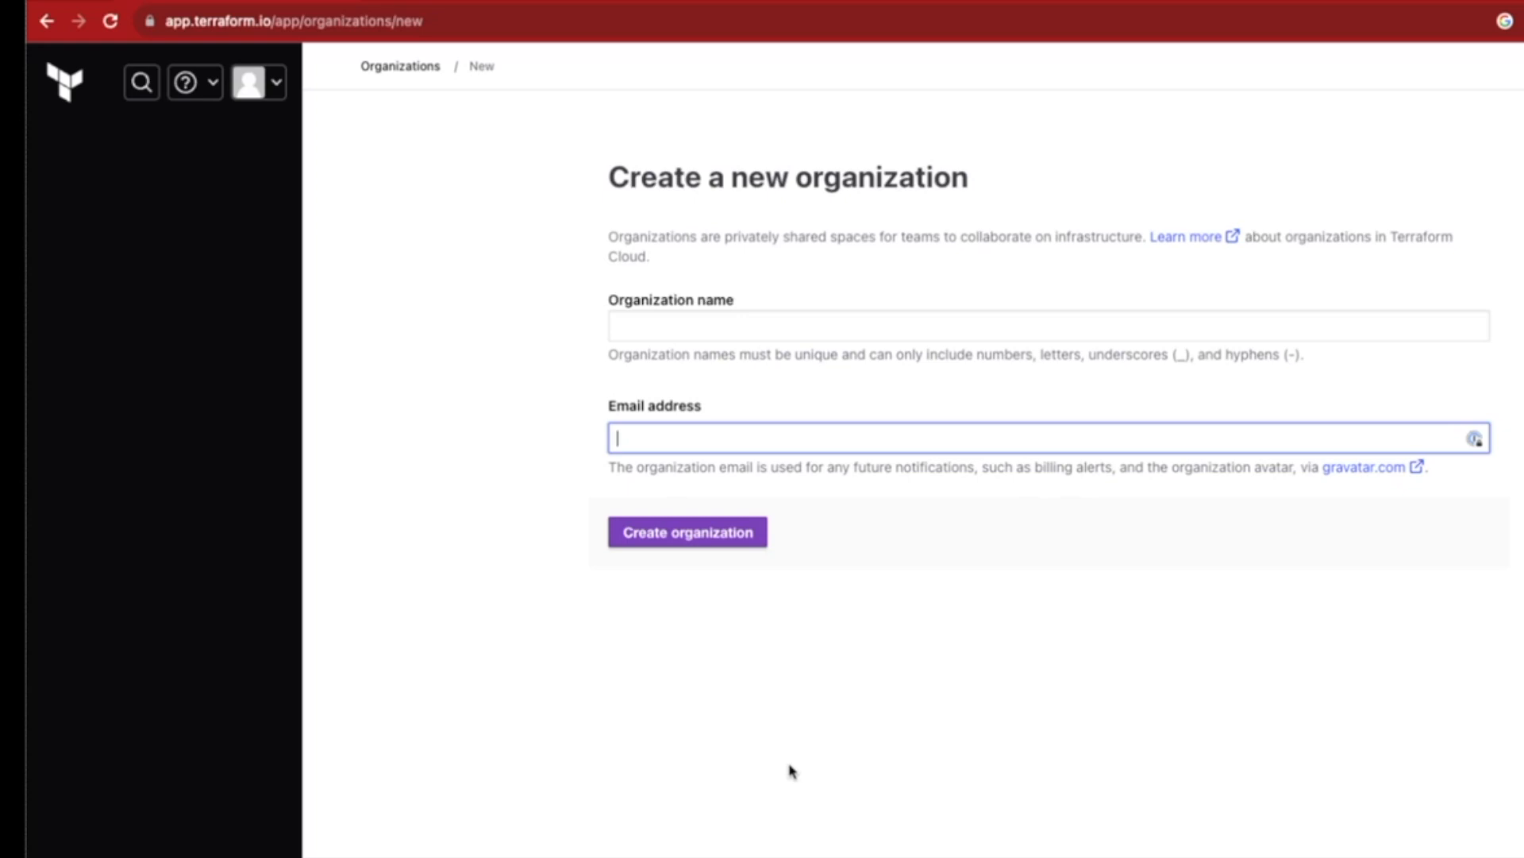
click(672, 334)
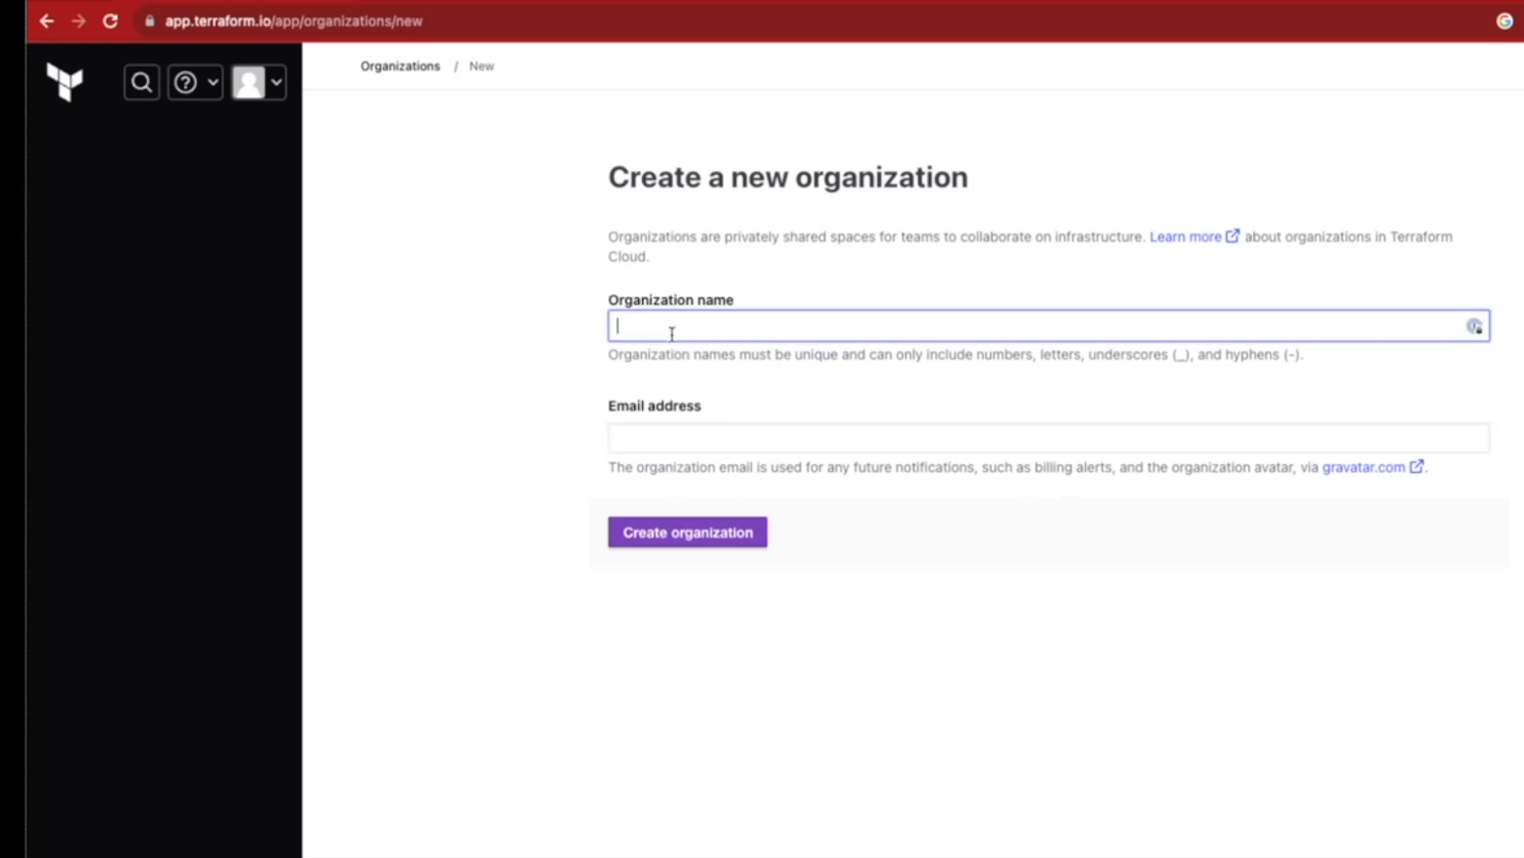
text(Cloud Security P)
key(BackSpace)
text(Bootcamp)
key(Tab)
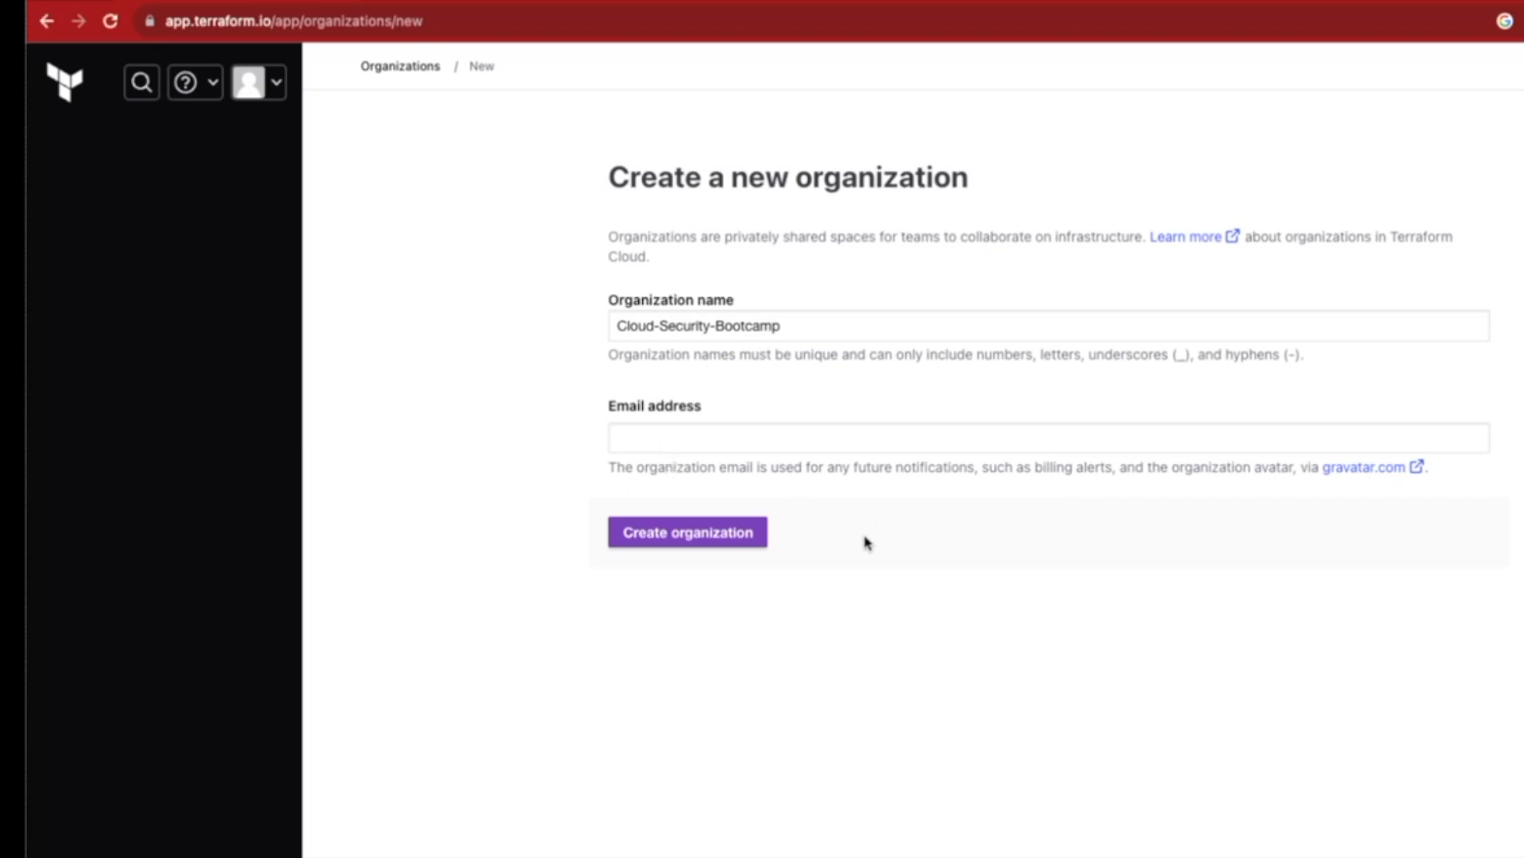
click(674, 430)
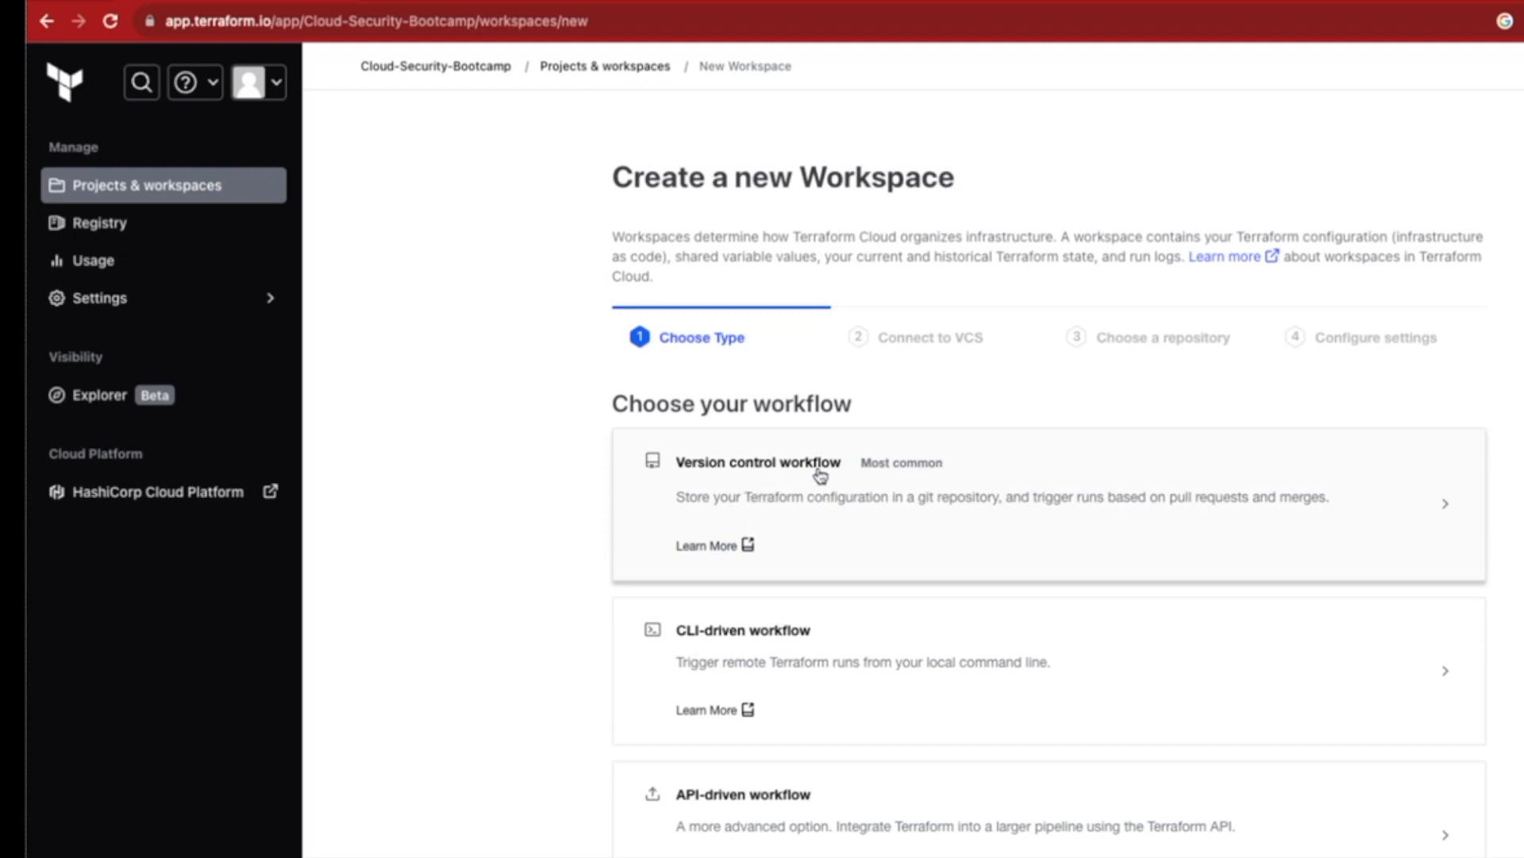
Choose the version control workflow for the new workspace and authorize Terraform Cloud on GitHub.com.
click(830, 560)
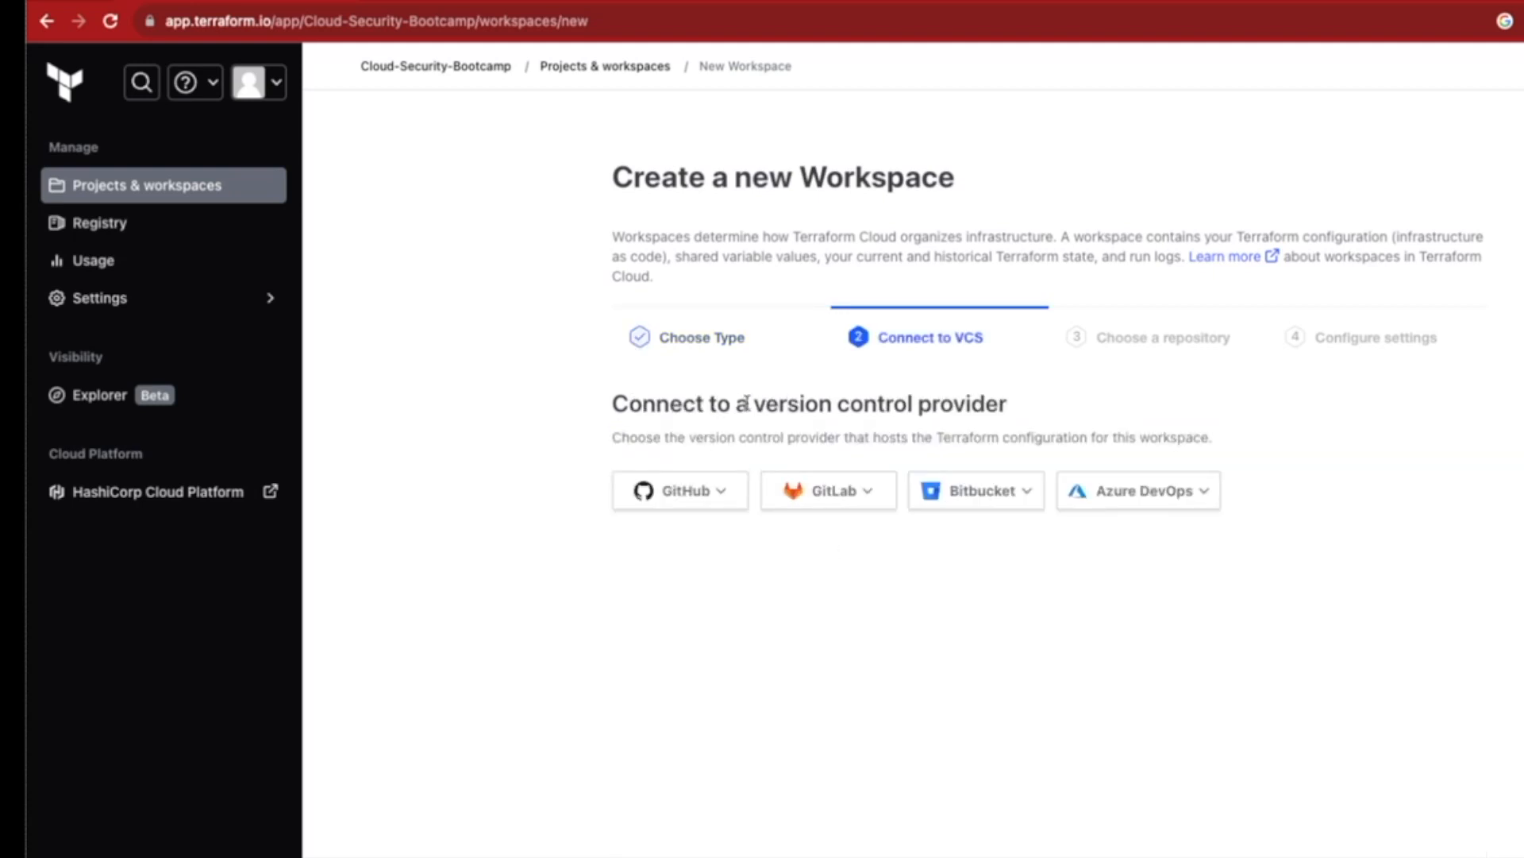
click(725, 500)
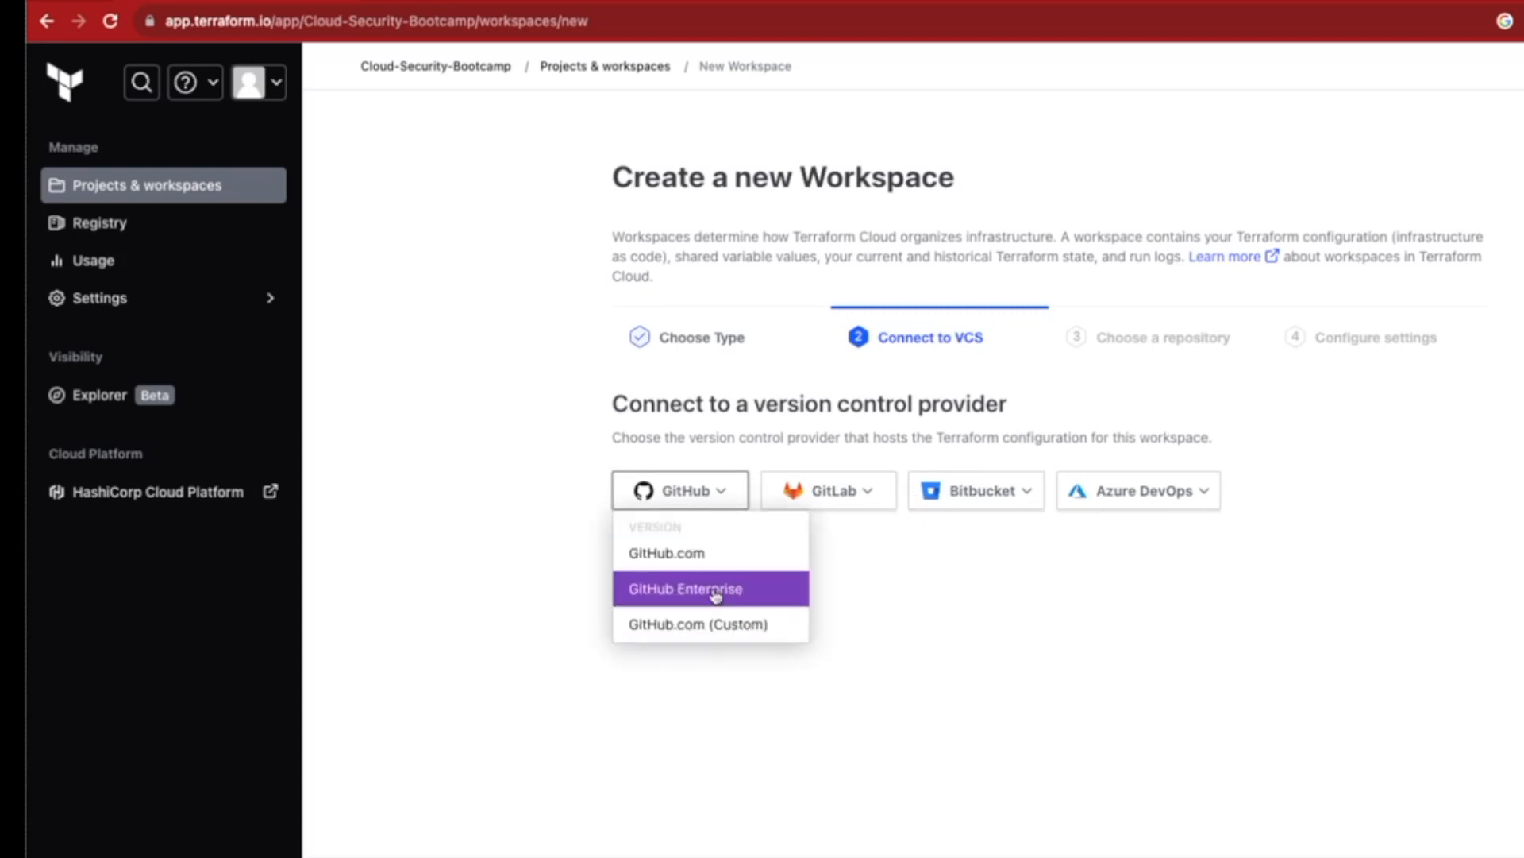
click(678, 553)
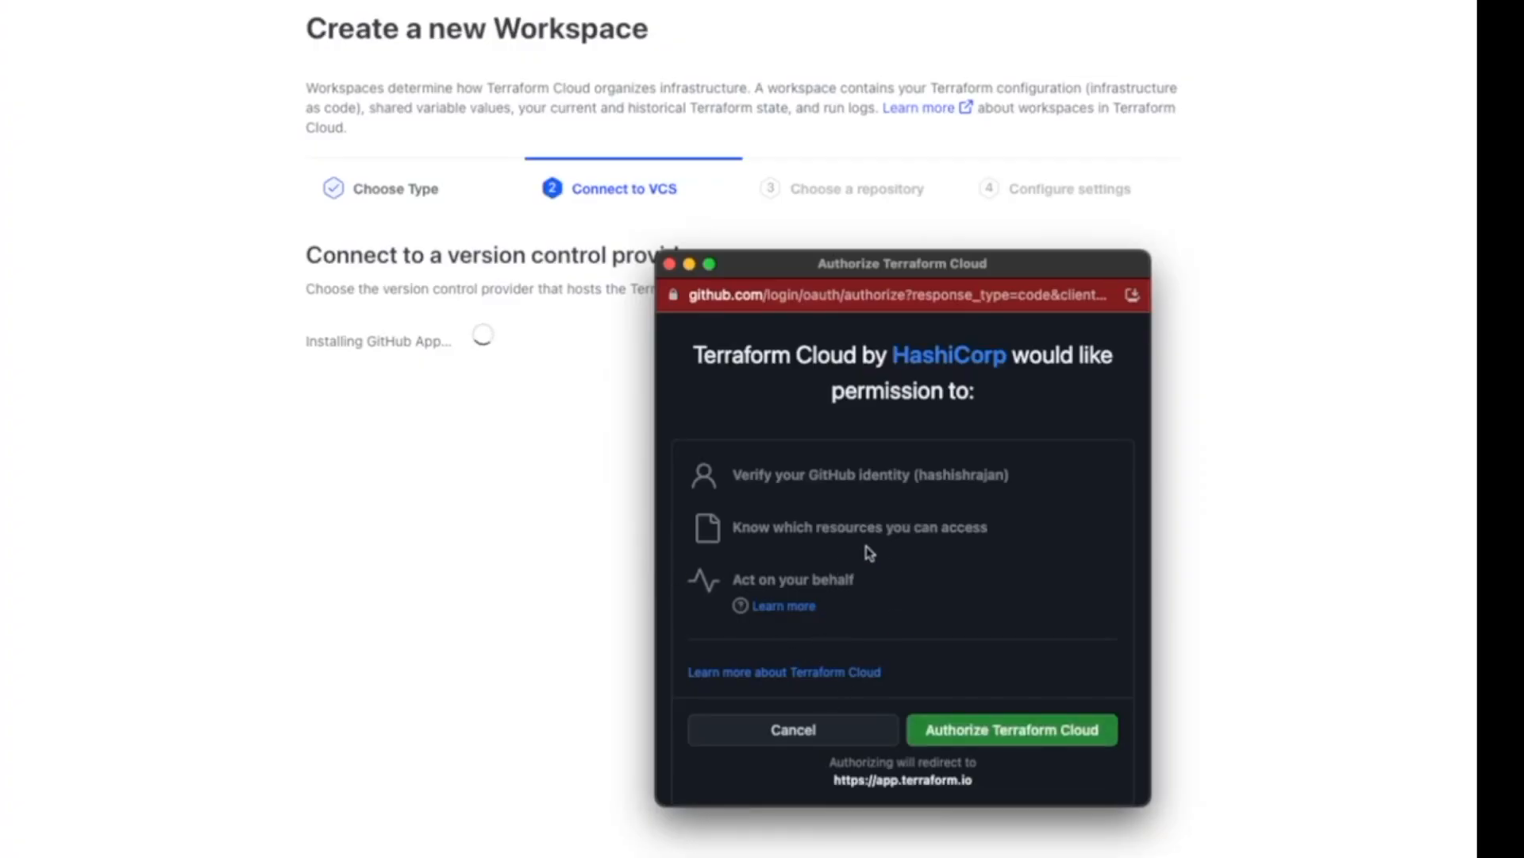
click(1027, 732)
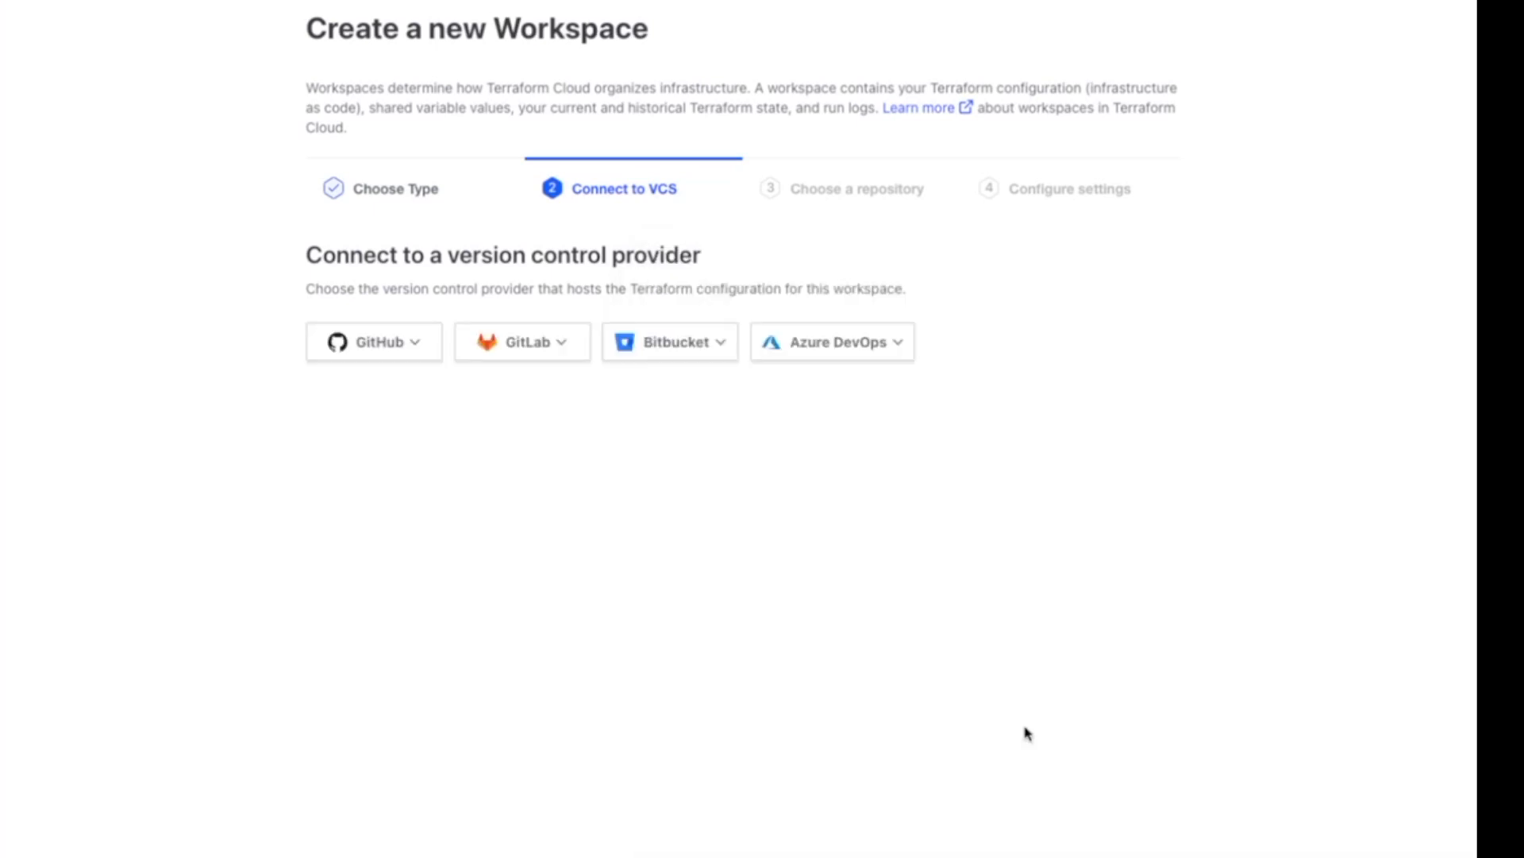
Allow the browser's blocked pop-ups for the Terraform Cloud site.
click(1204, 2)
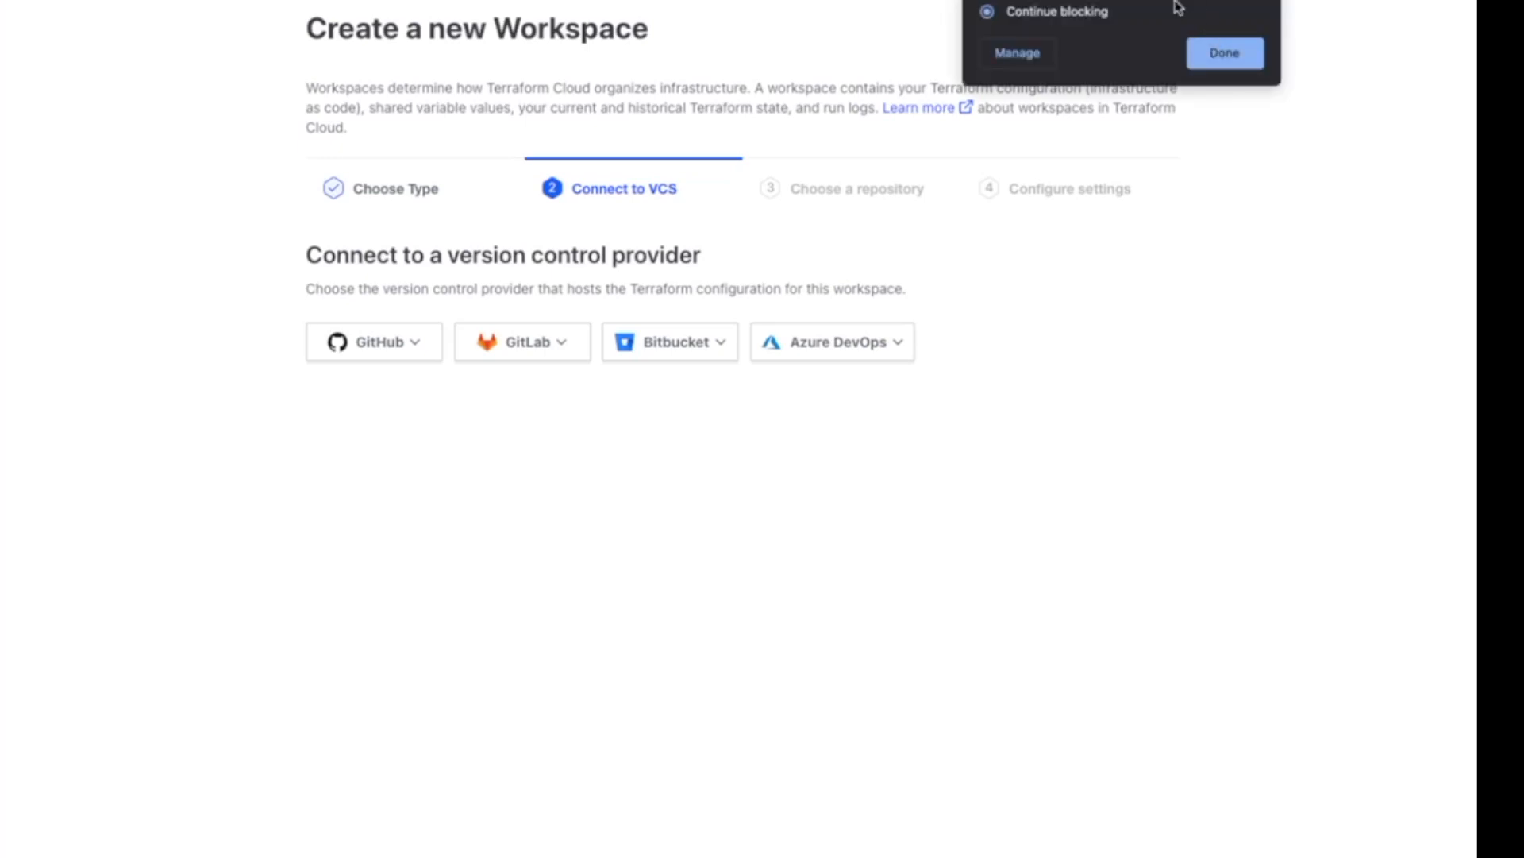
click(1019, 56)
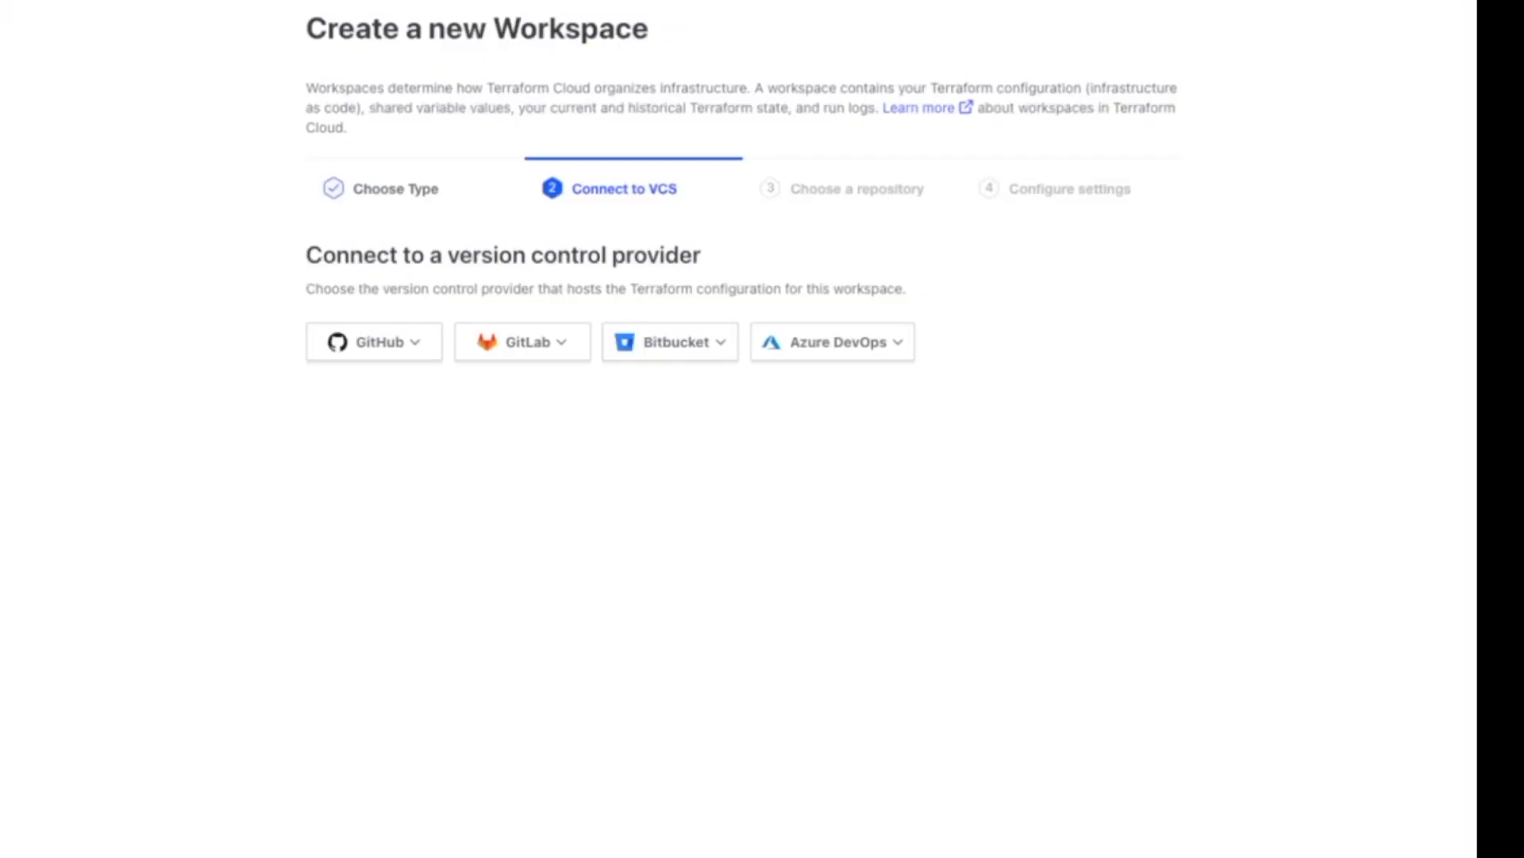
click(1204, 2)
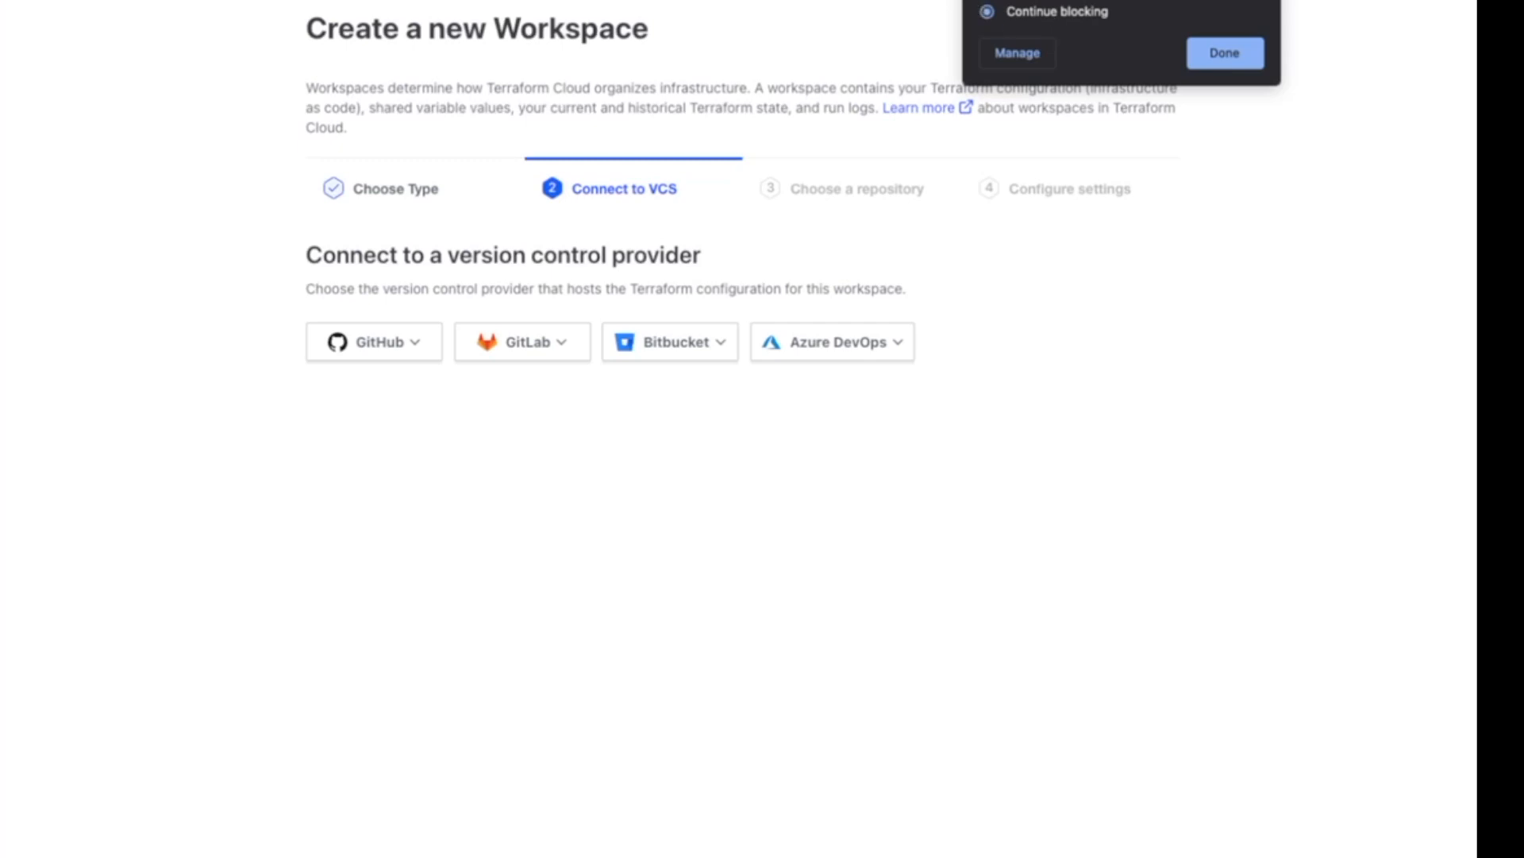
click(1225, 57)
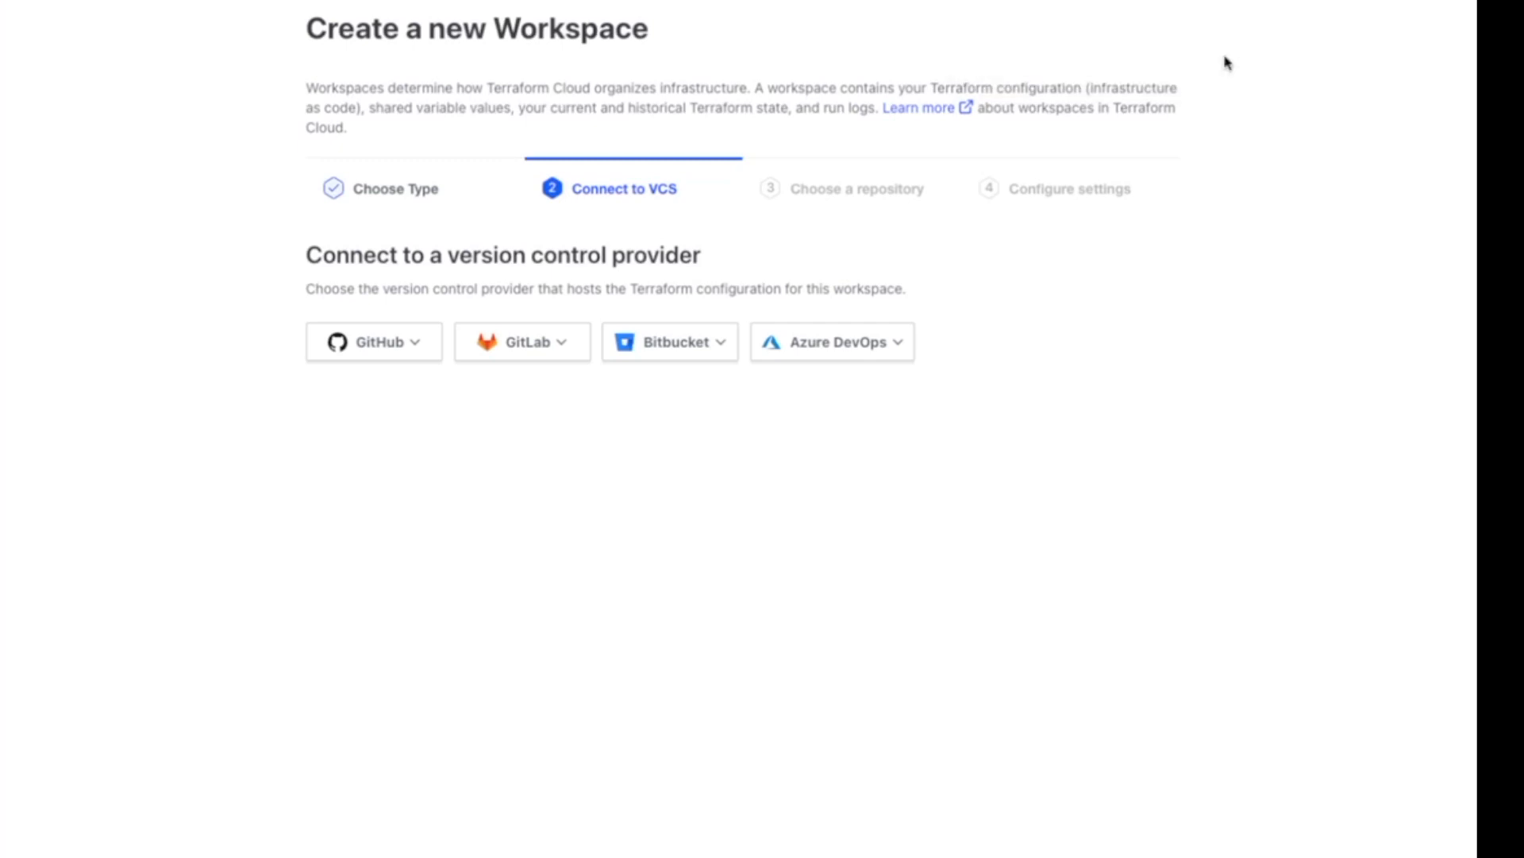
Restart the GitHub.com connection with authorization and choose the personal GitHub account as the Terraform Cloud installation target.
click(378, 355)
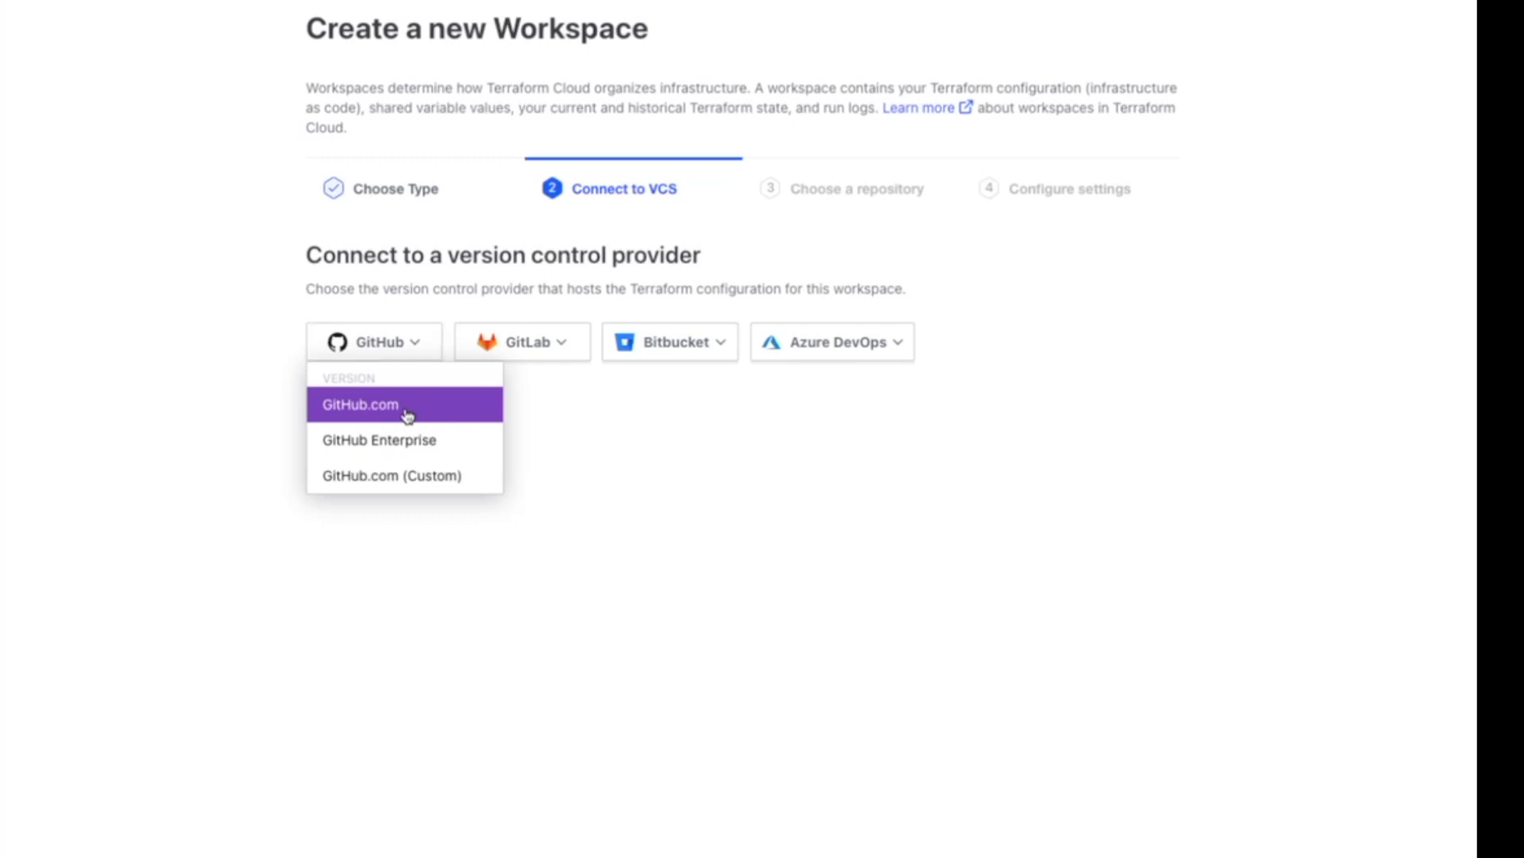
click(406, 412)
click(992, 727)
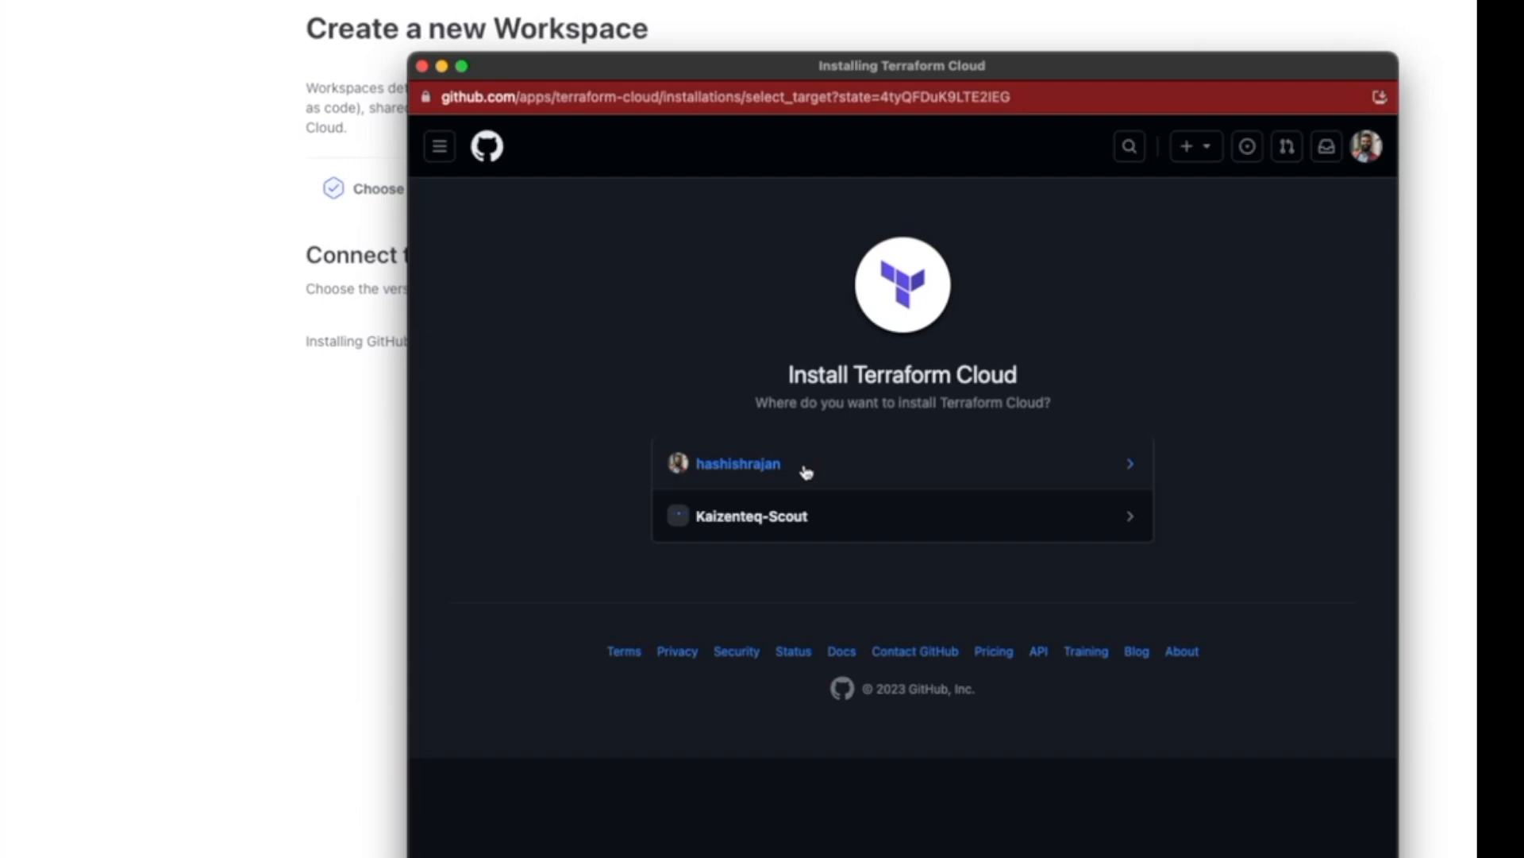
click(761, 468)
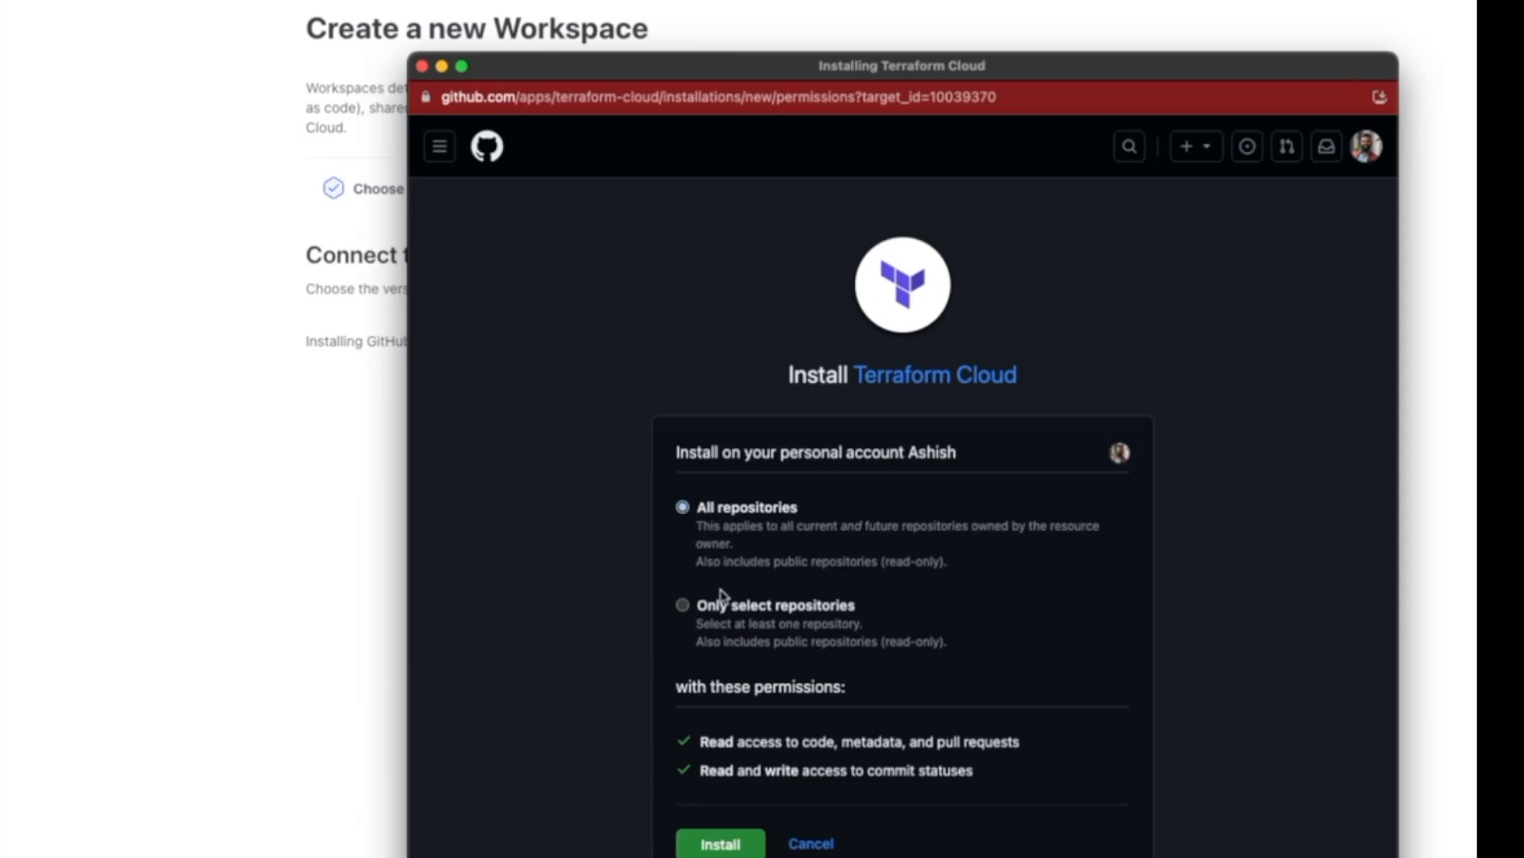
Limit the GitHub access to only the terraform-collection repository and install Terraform Cloud.
click(682, 605)
click(778, 683)
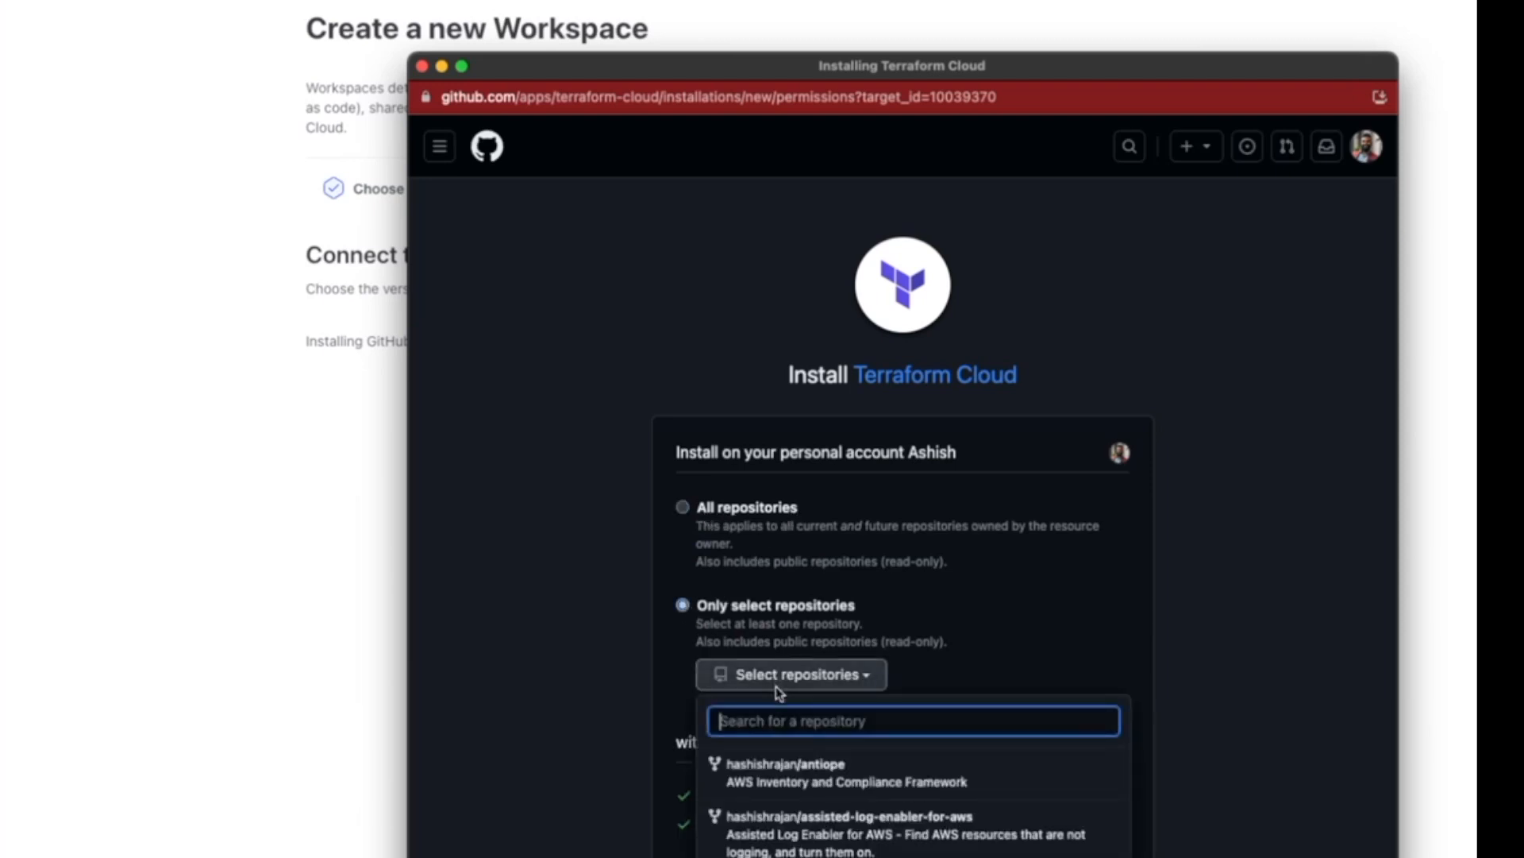
scroll(963, 629, down, 2)
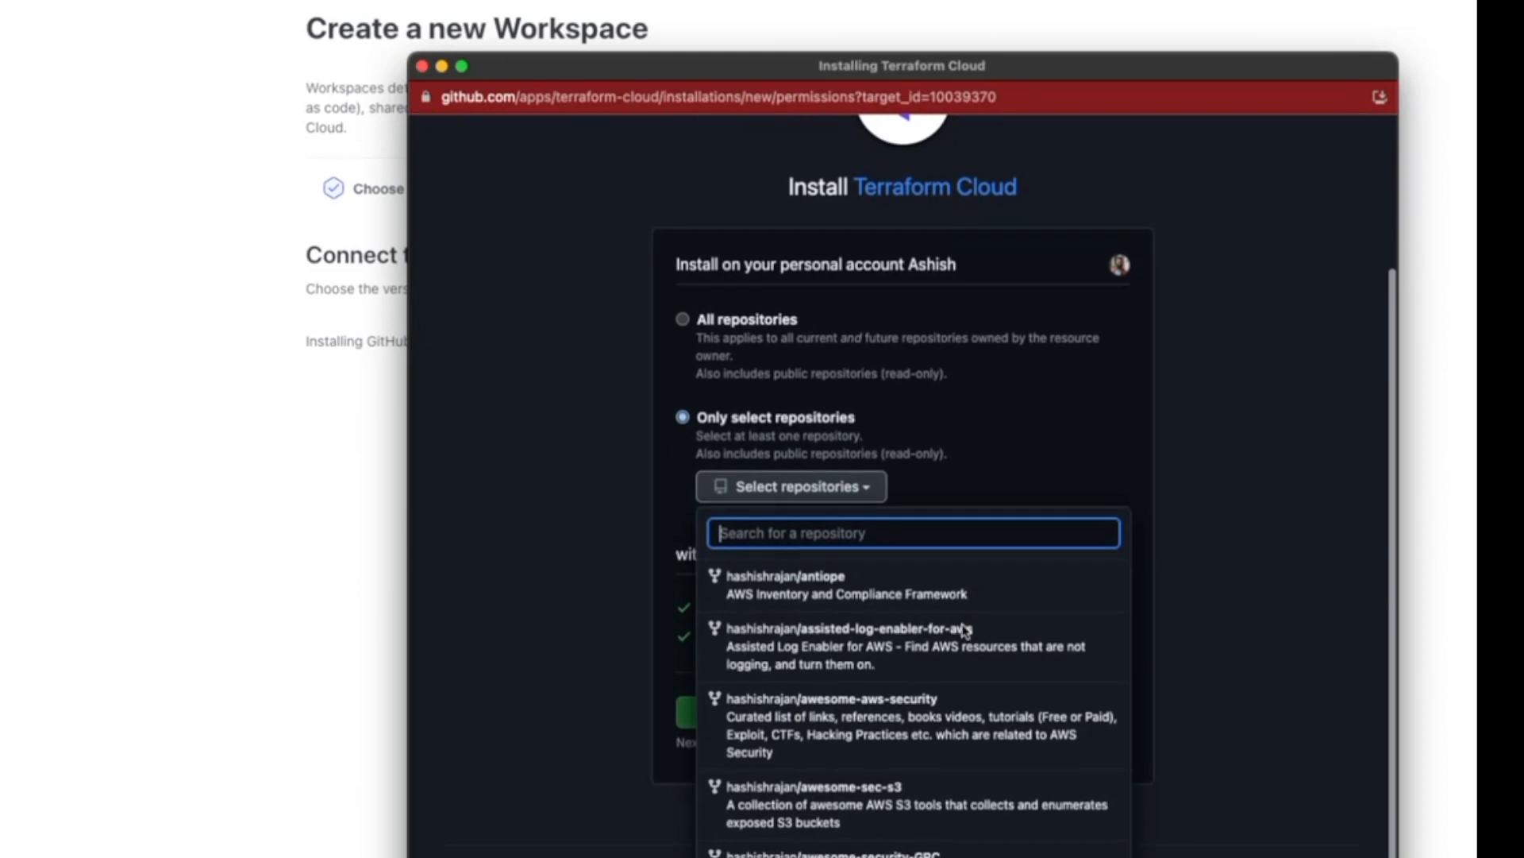
scroll(874, 794, down, 5)
scroll(908, 790, down, 6)
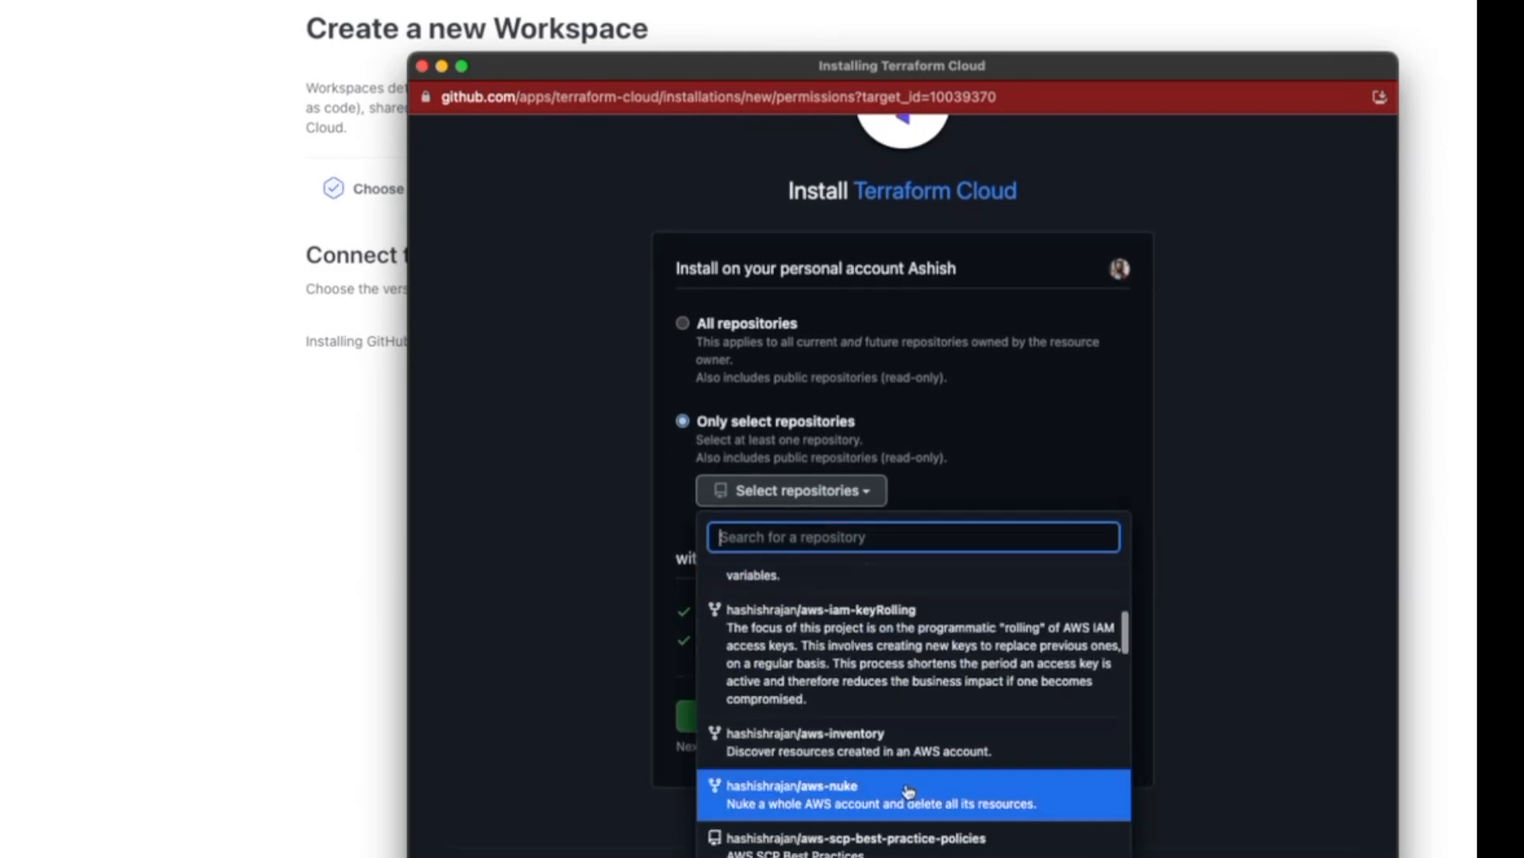
text(tr)
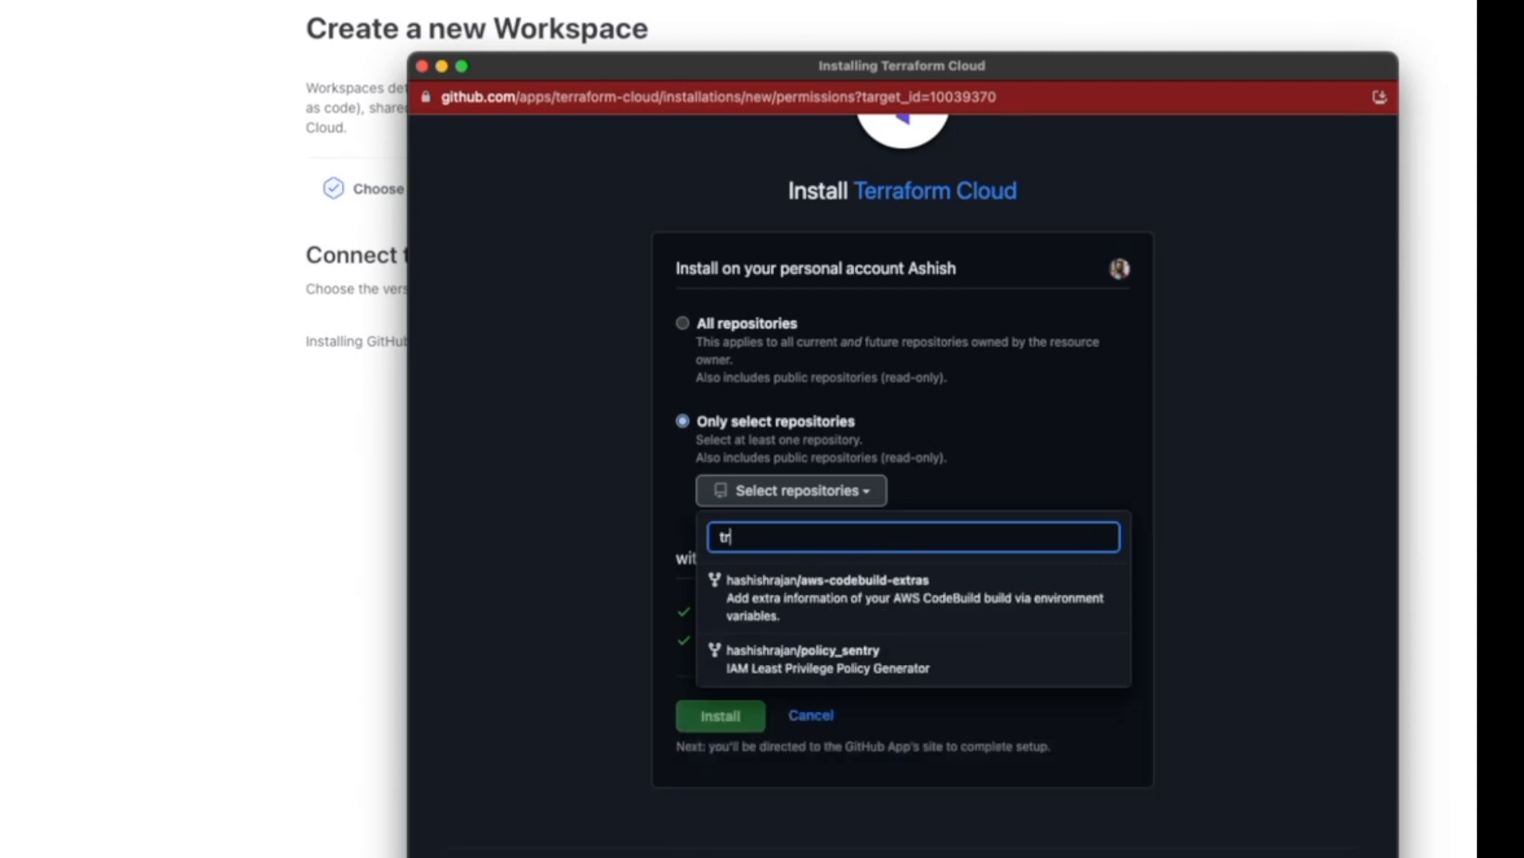
text(er)
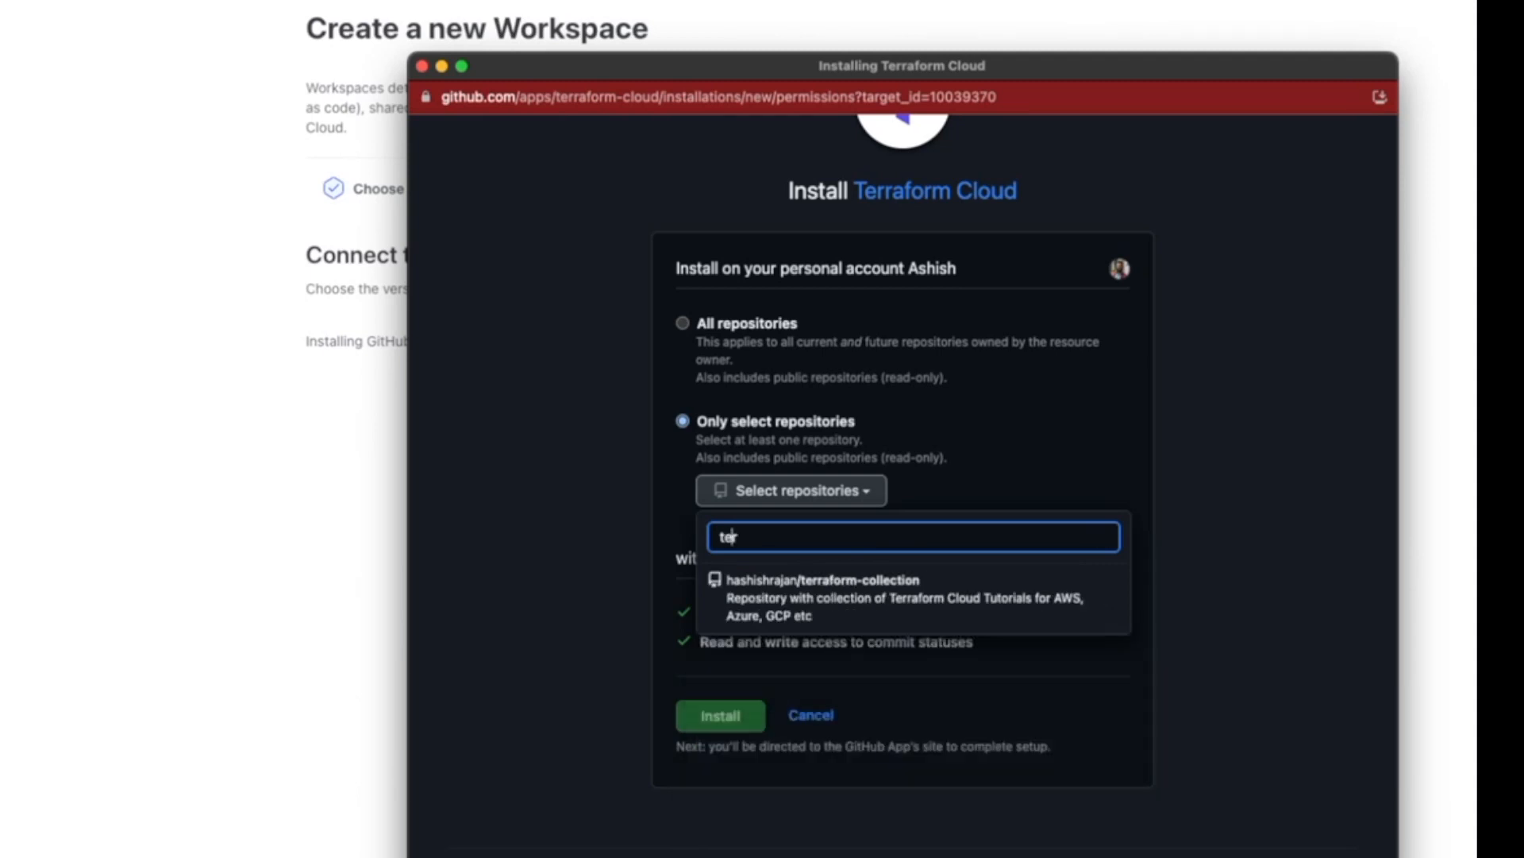
click(885, 605)
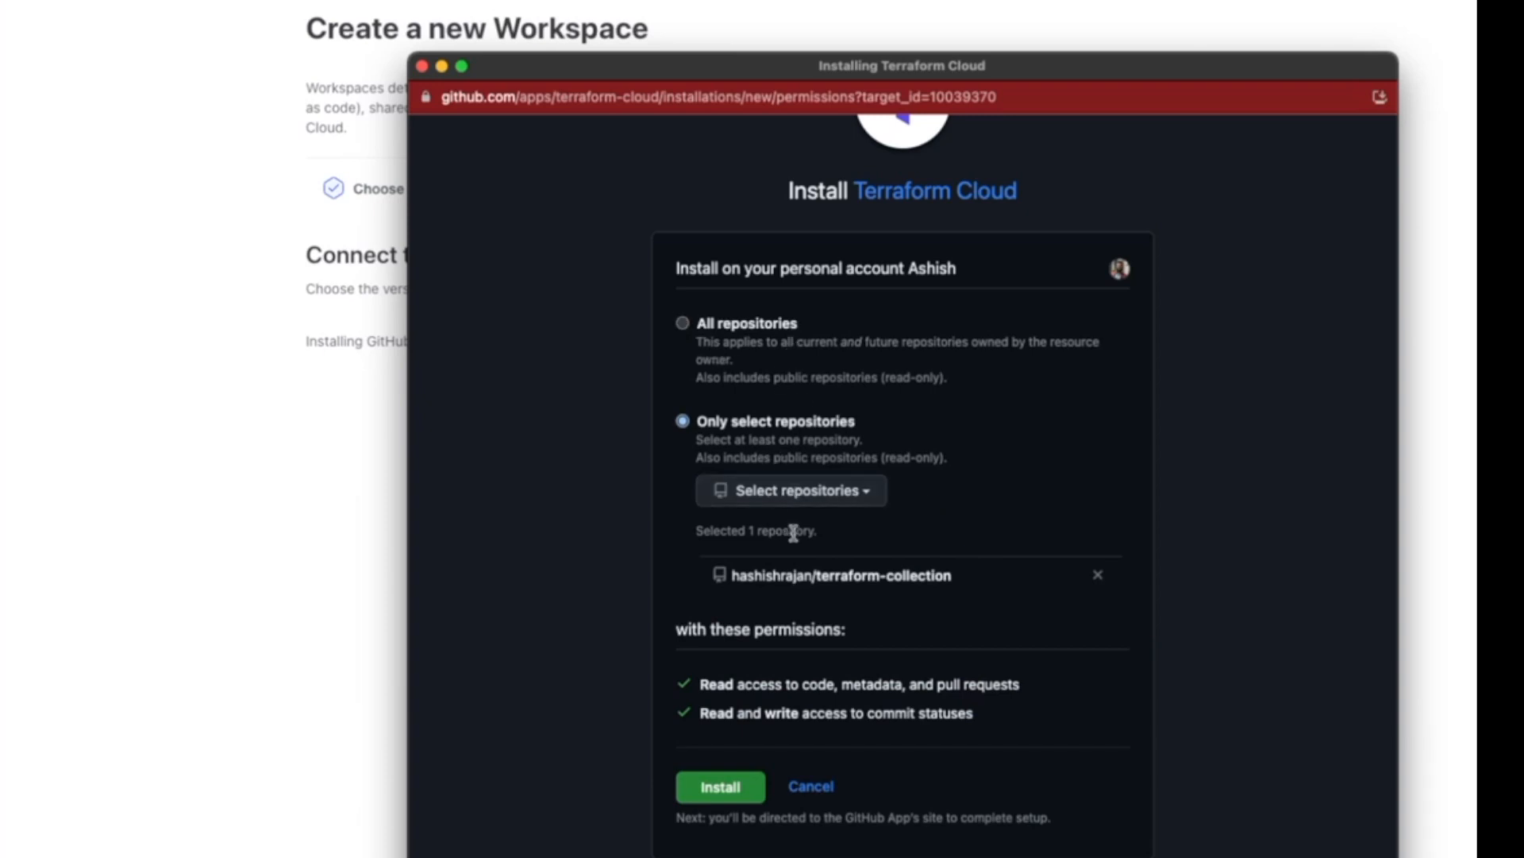
click(737, 798)
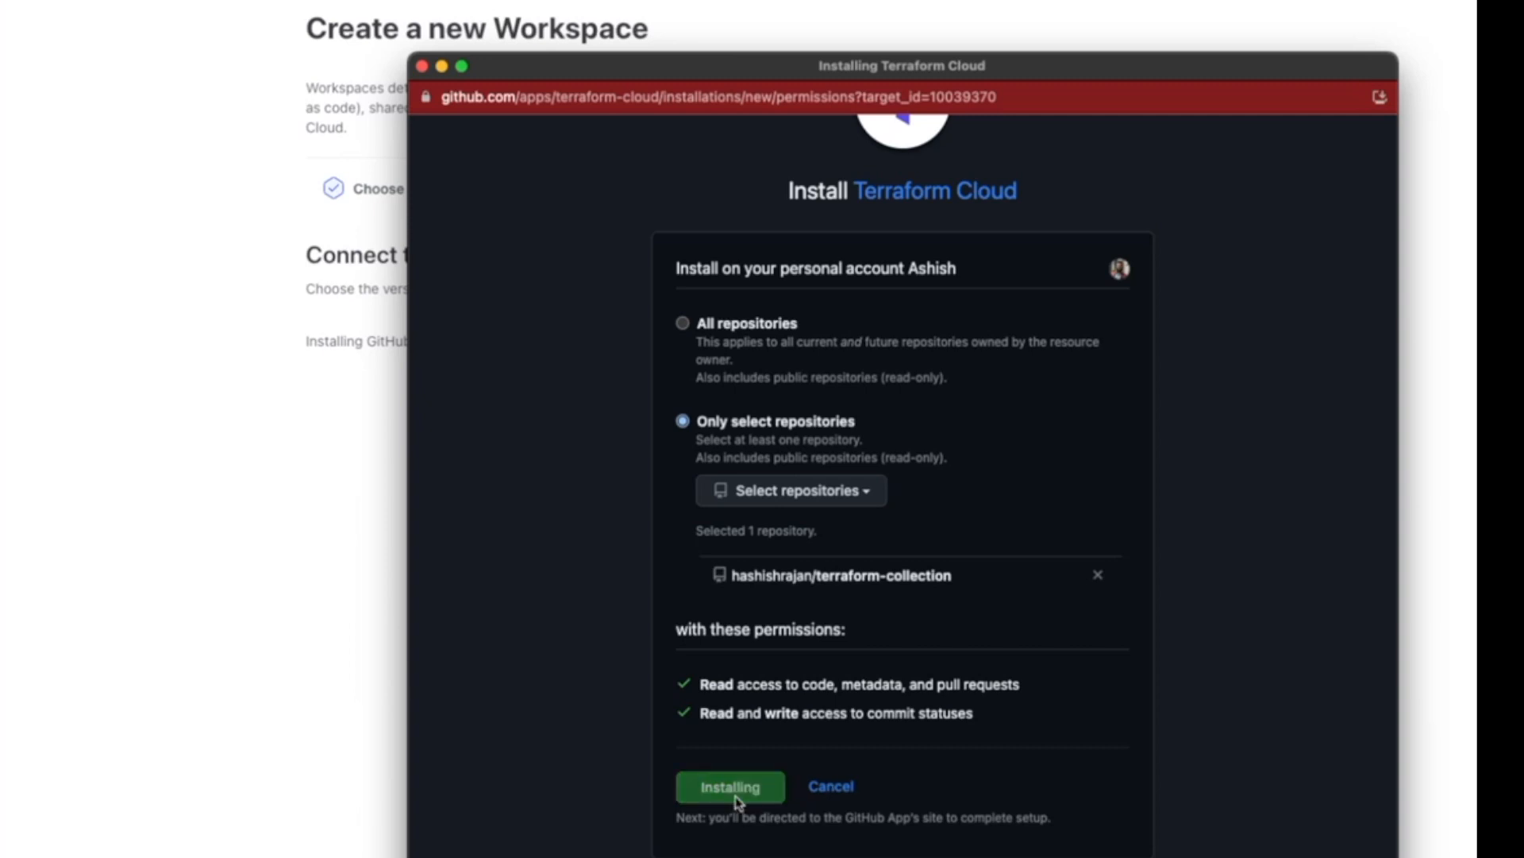
Paste the GitHub account password to confirm the Terraform Cloud installation and choose the terraform-collection repository for the workspace.
click(813, 459)
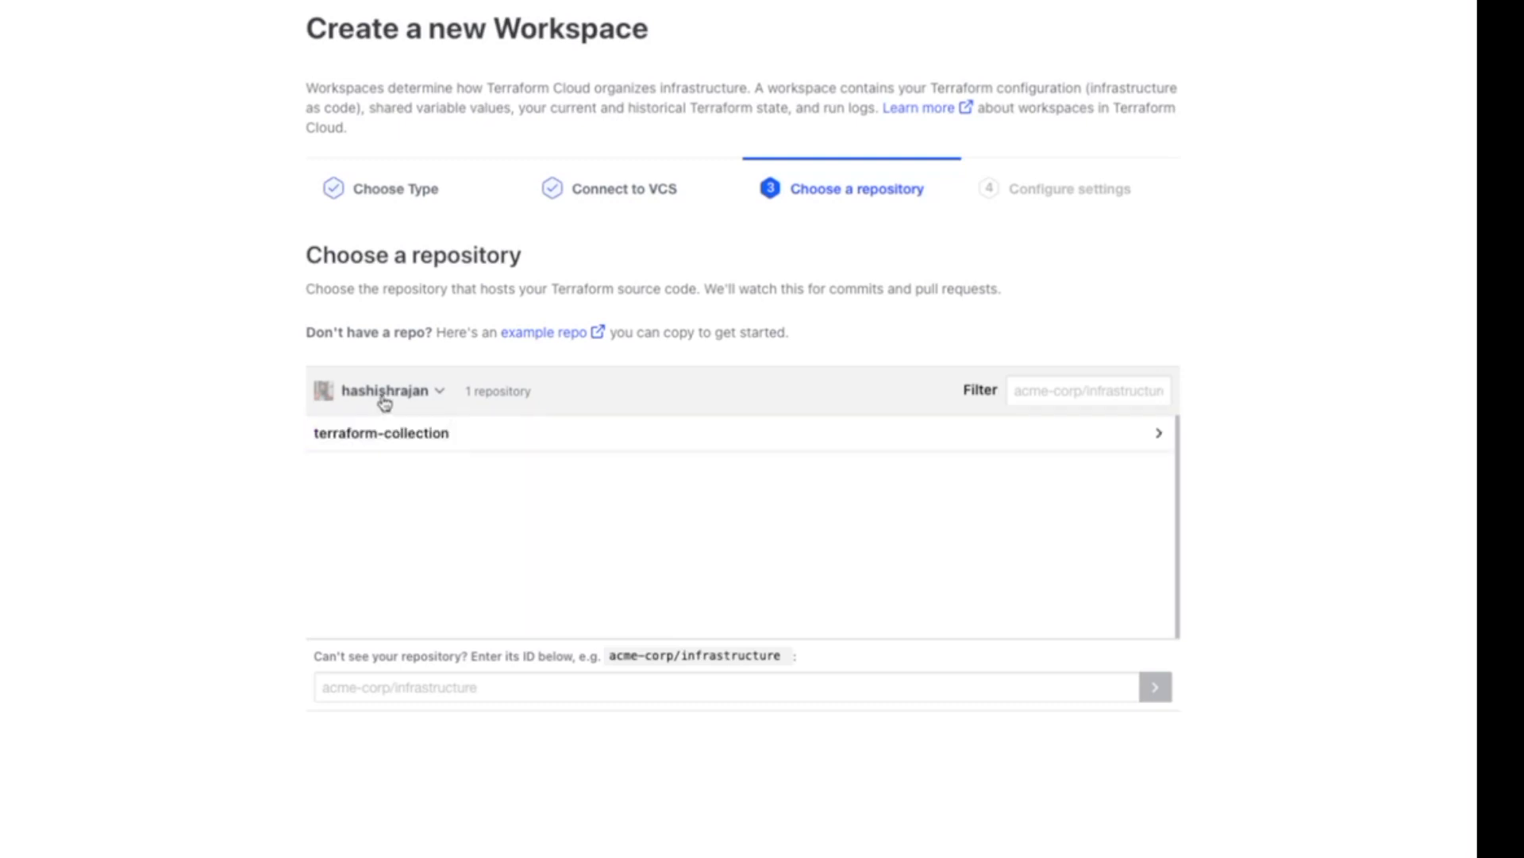
click(429, 450)
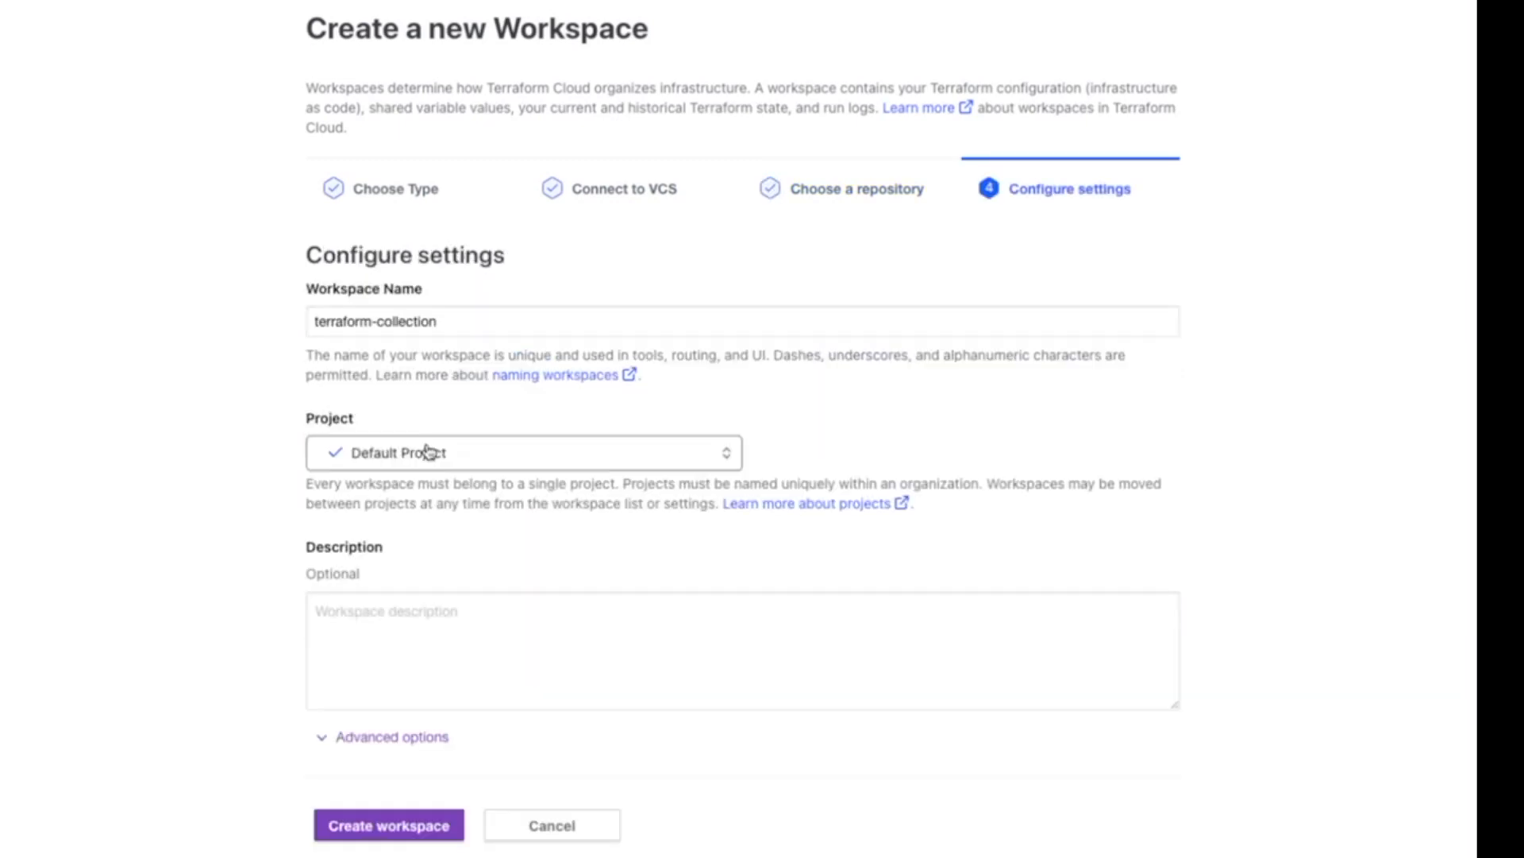
Examine the projects available for the new workspace and the rule on workspaces belonging to a single project.
click(509, 451)
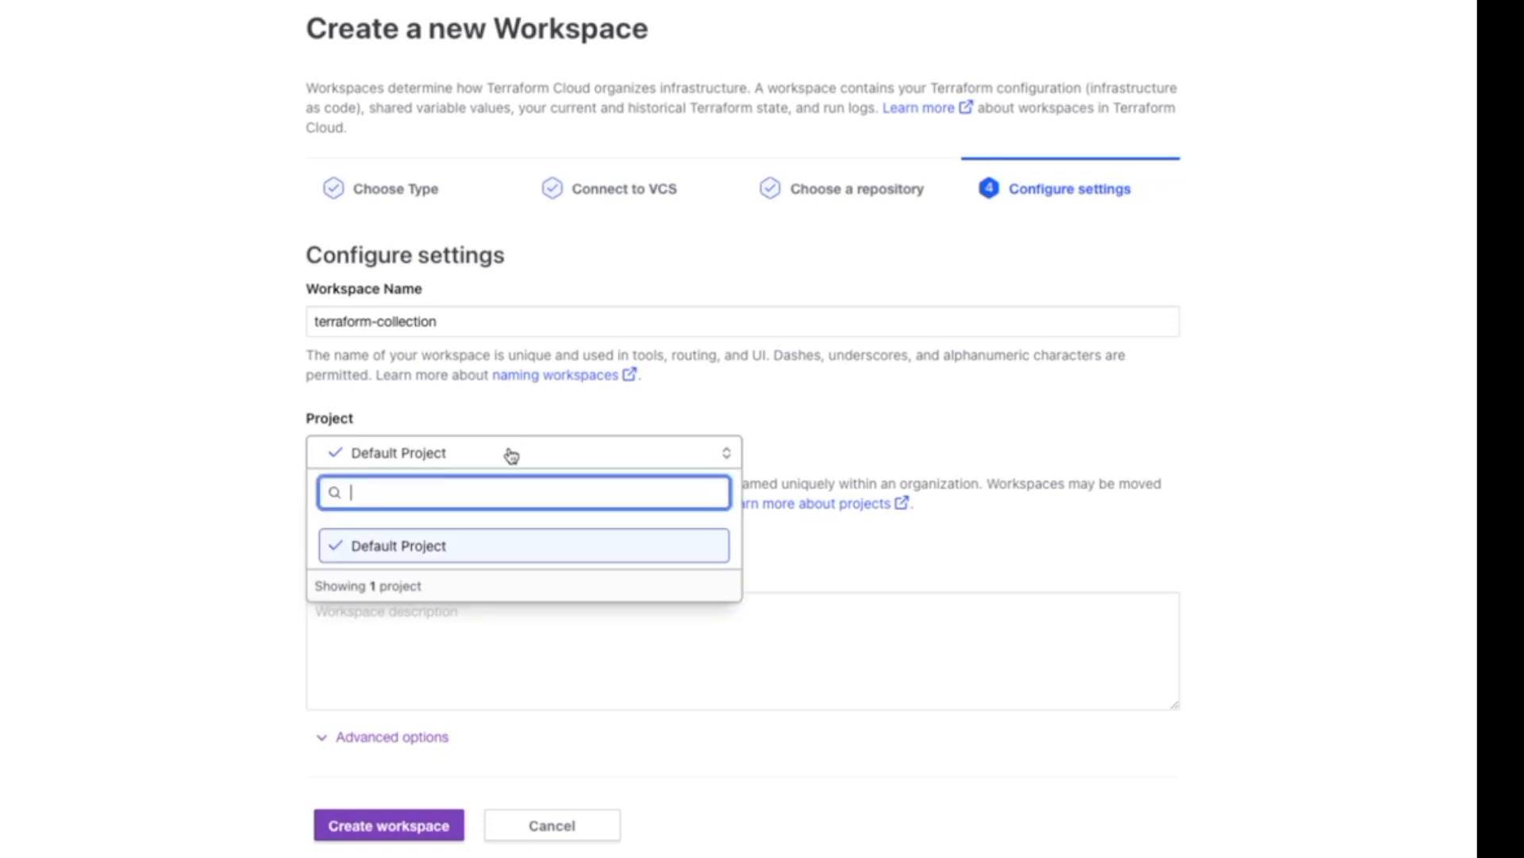
click(444, 671)
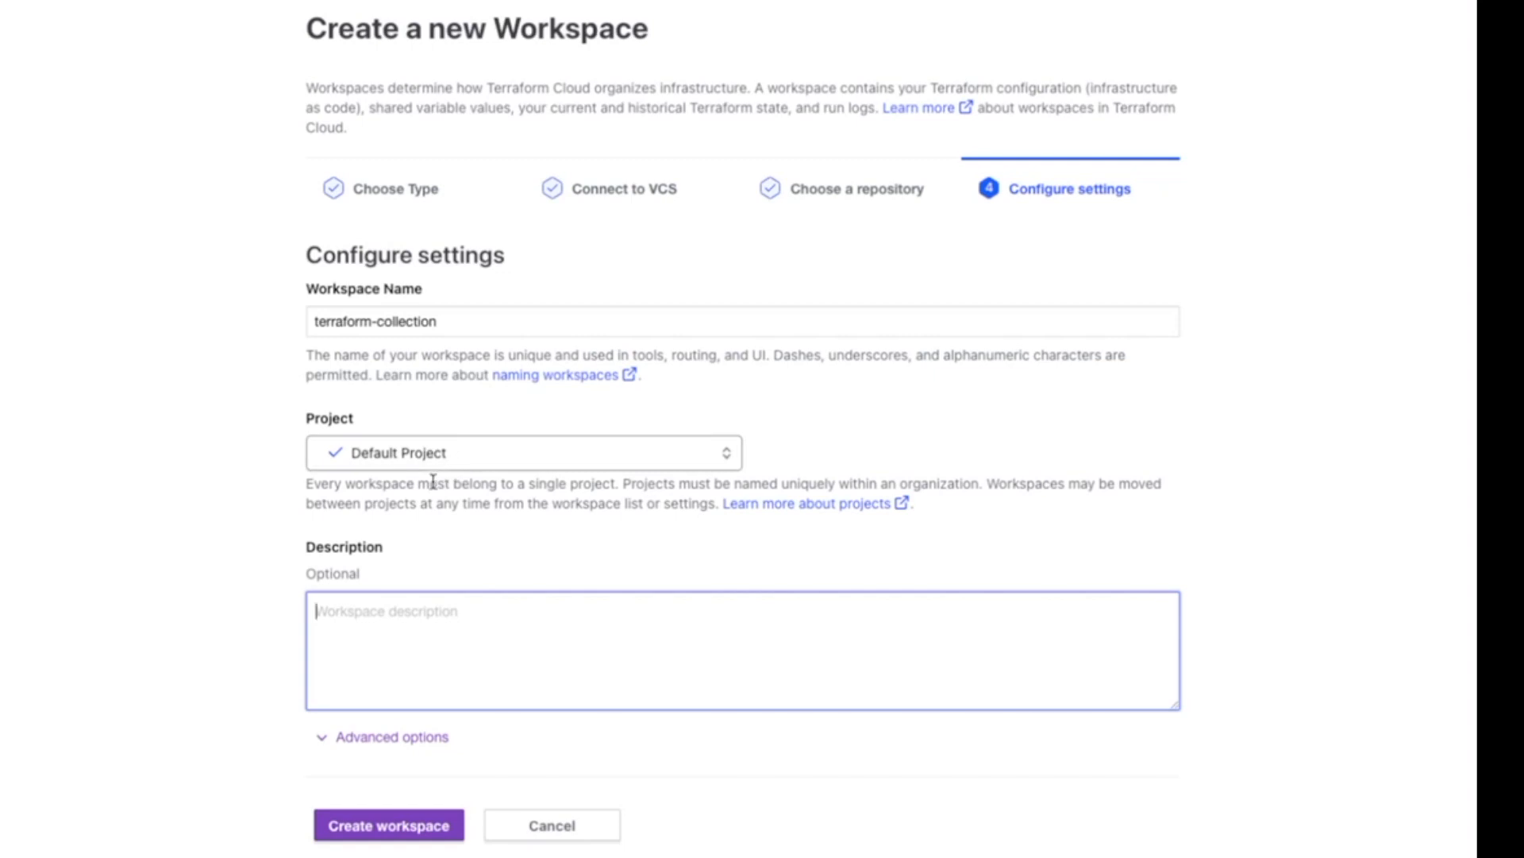
drag(307, 483, 985, 487)
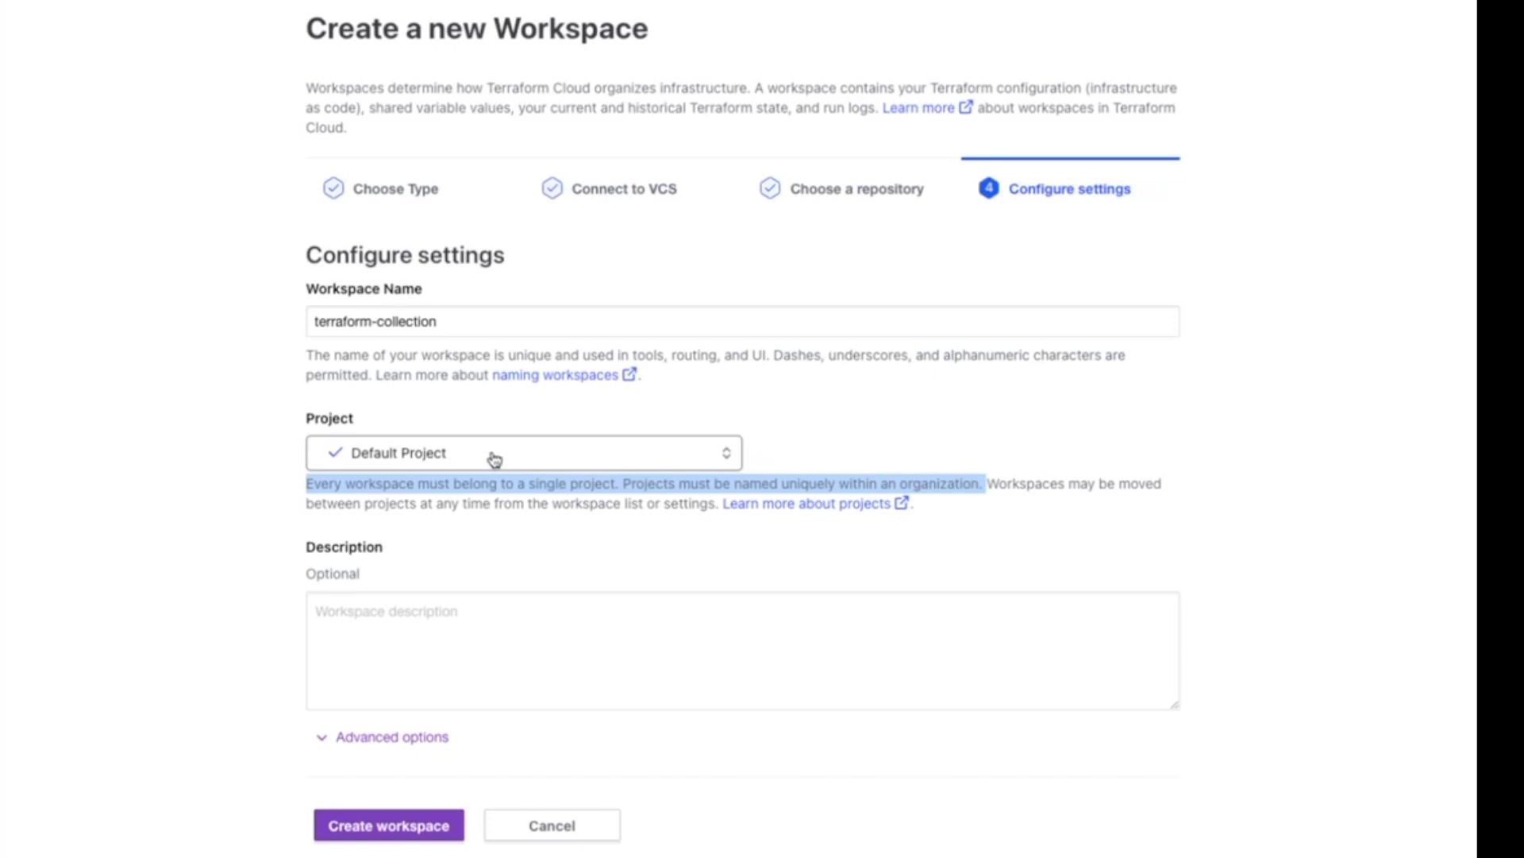
click(422, 633)
Review the advanced workspace options, trying Auto Apply and restoring Manual apply as the apply method.
click(384, 739)
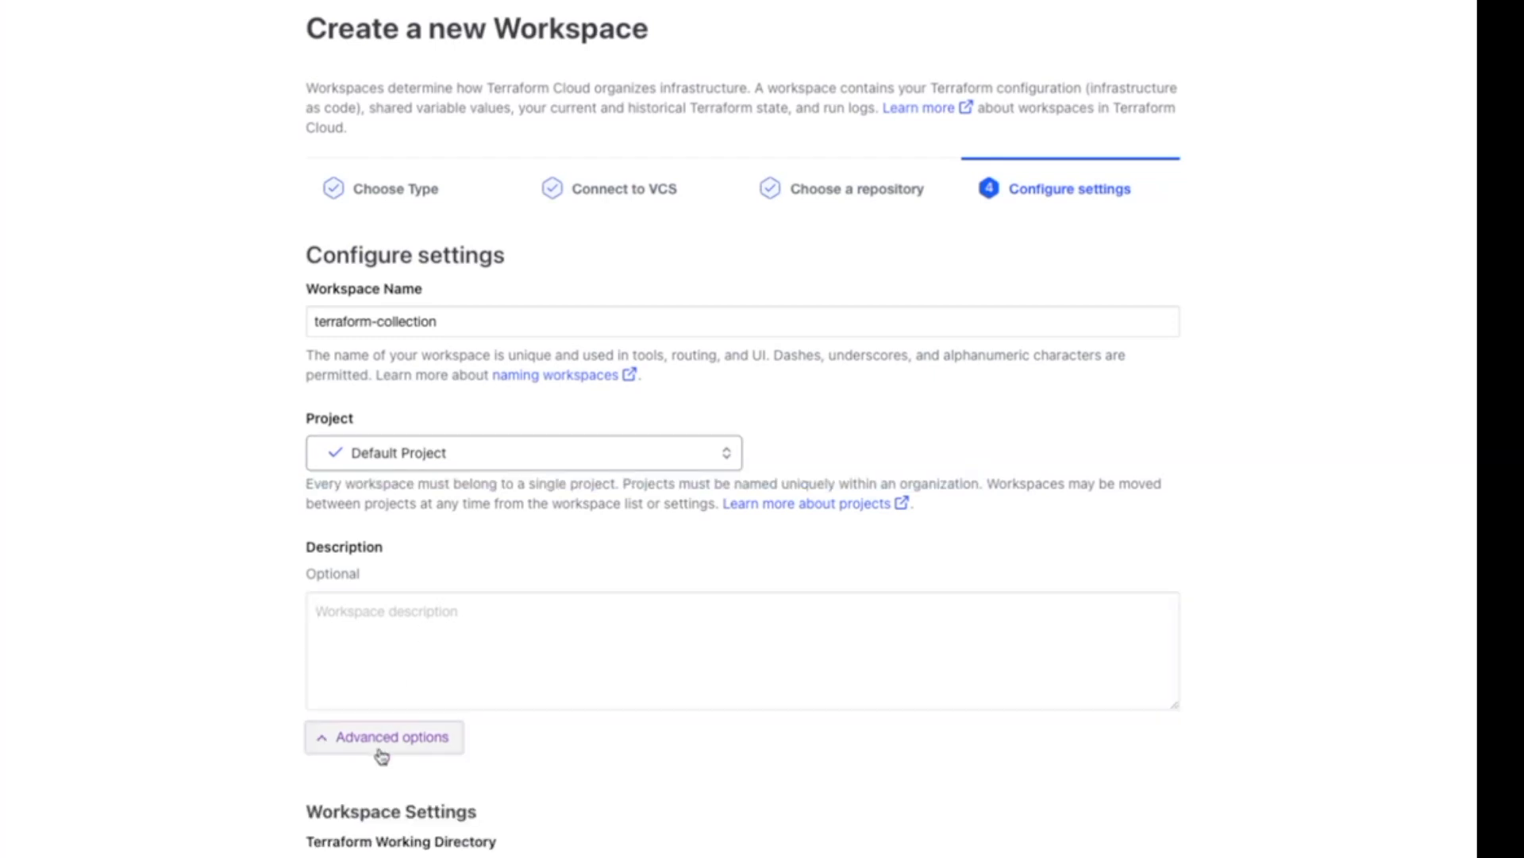
scroll(374, 840, down, 7)
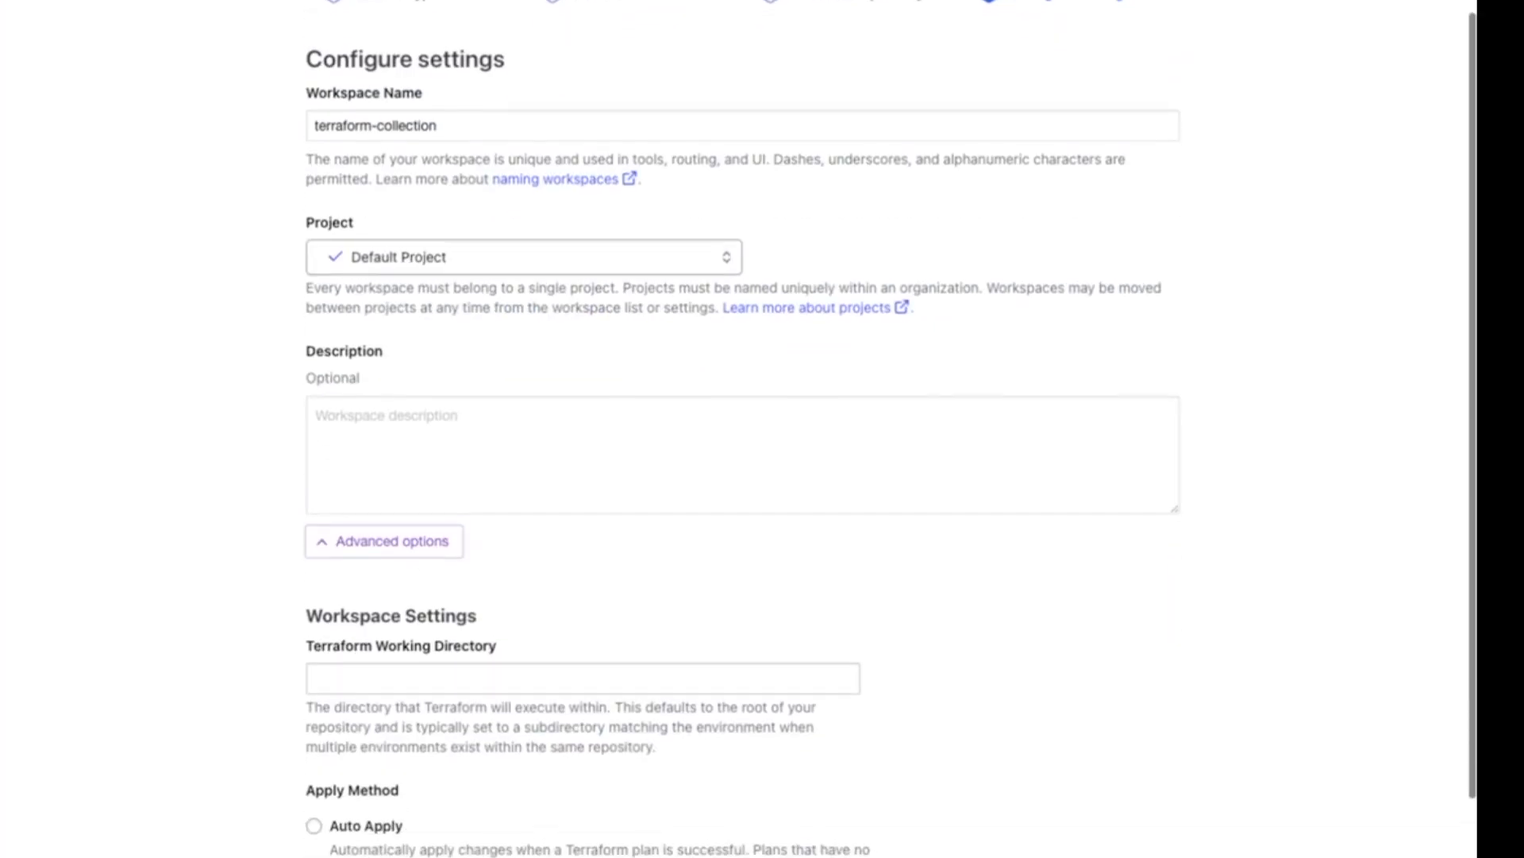
scroll(375, 840, down, 1)
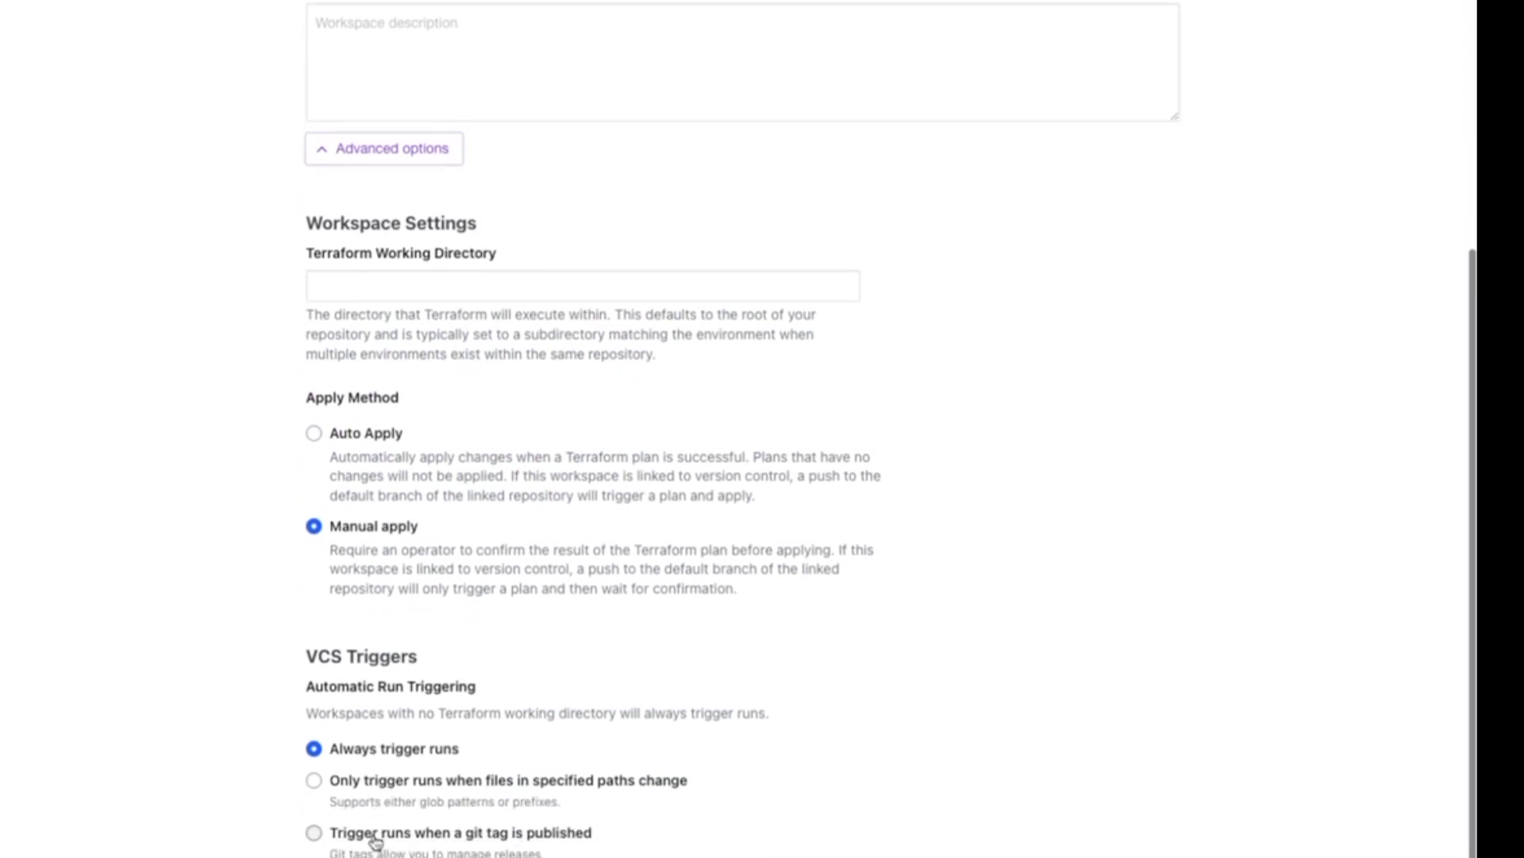
click(313, 433)
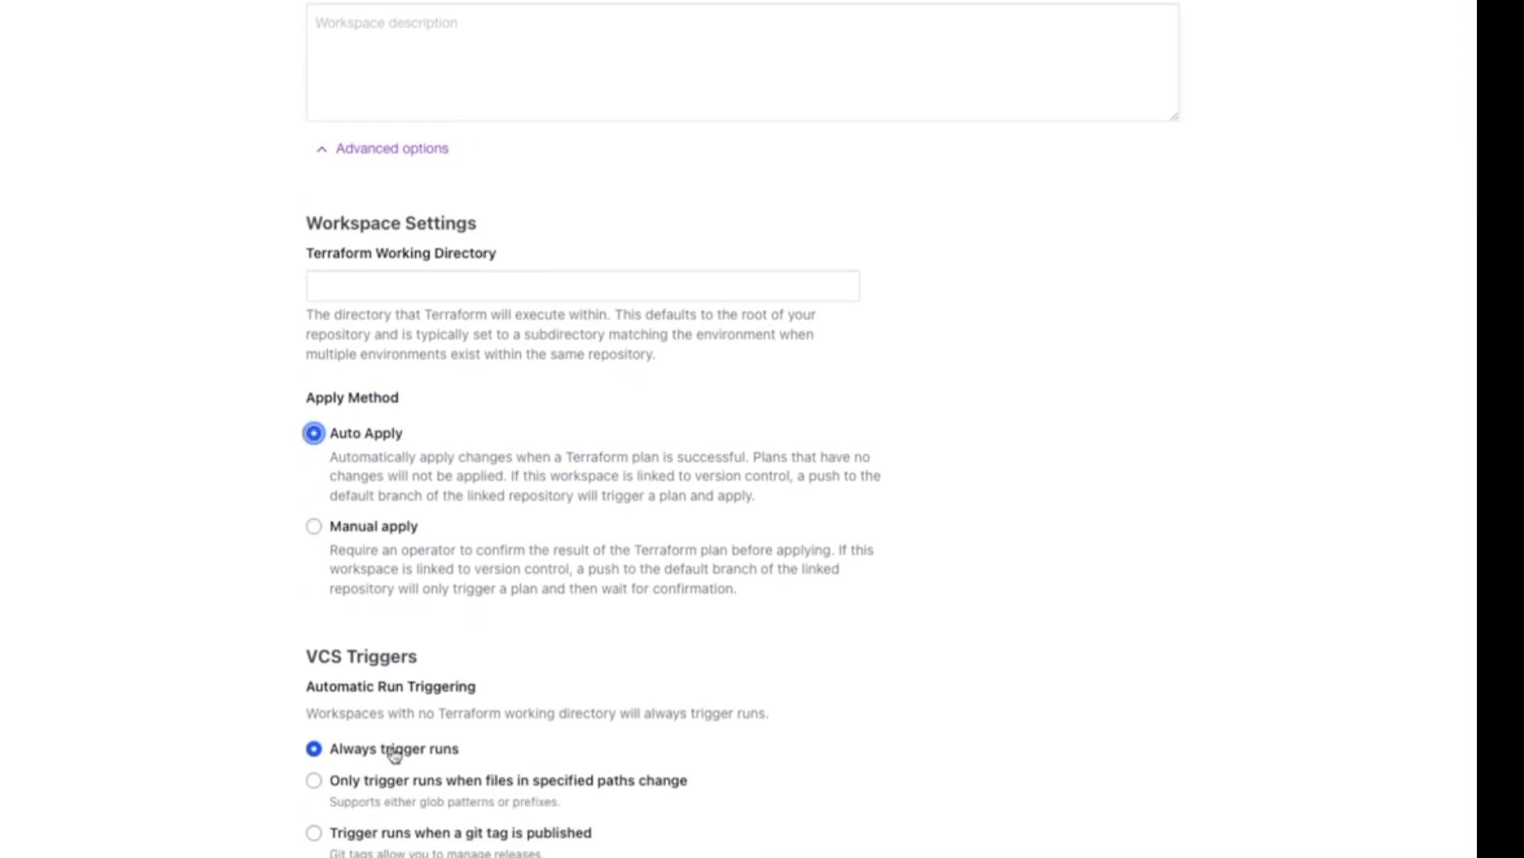
scroll(390, 749, up, 1)
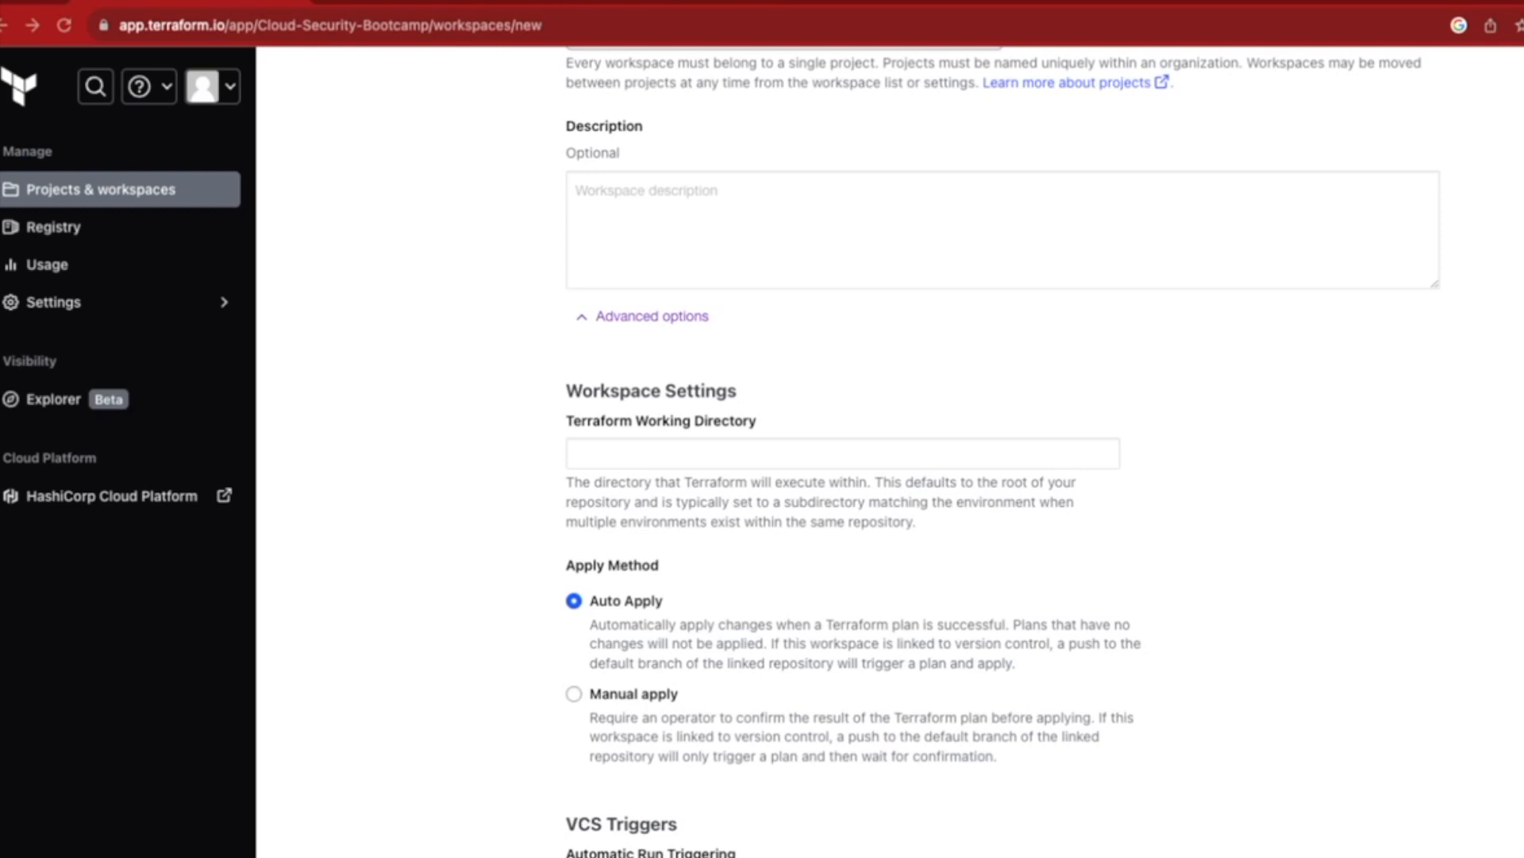
scroll(635, 598, down, 4)
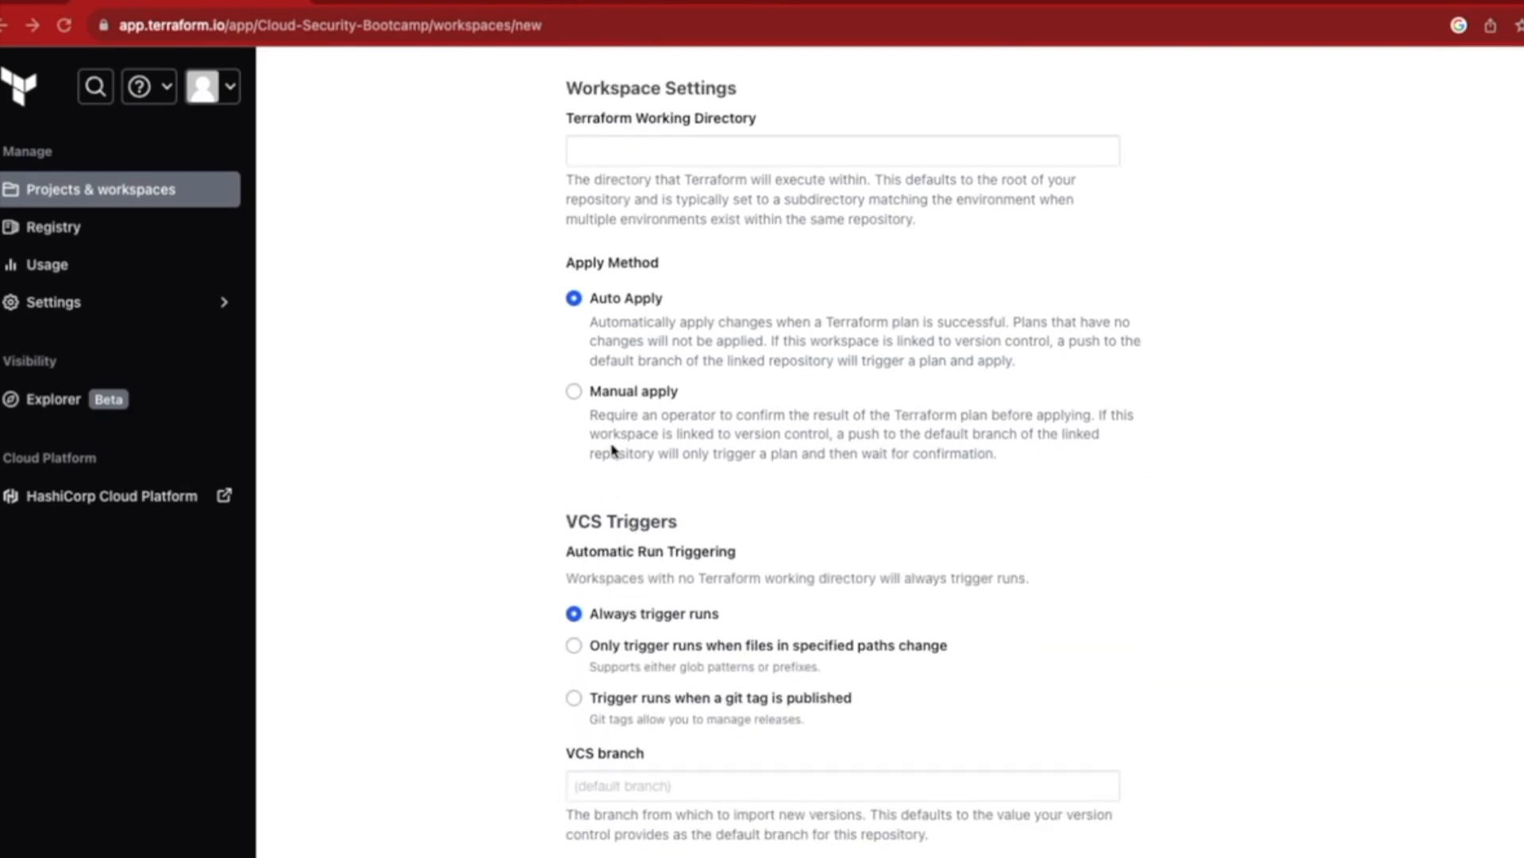
click(573, 391)
Create the terraform-collection workspace with its configured settings and go to the workspace overview.
scroll(847, 452, up, 8)
scroll(846, 452, up, 4)
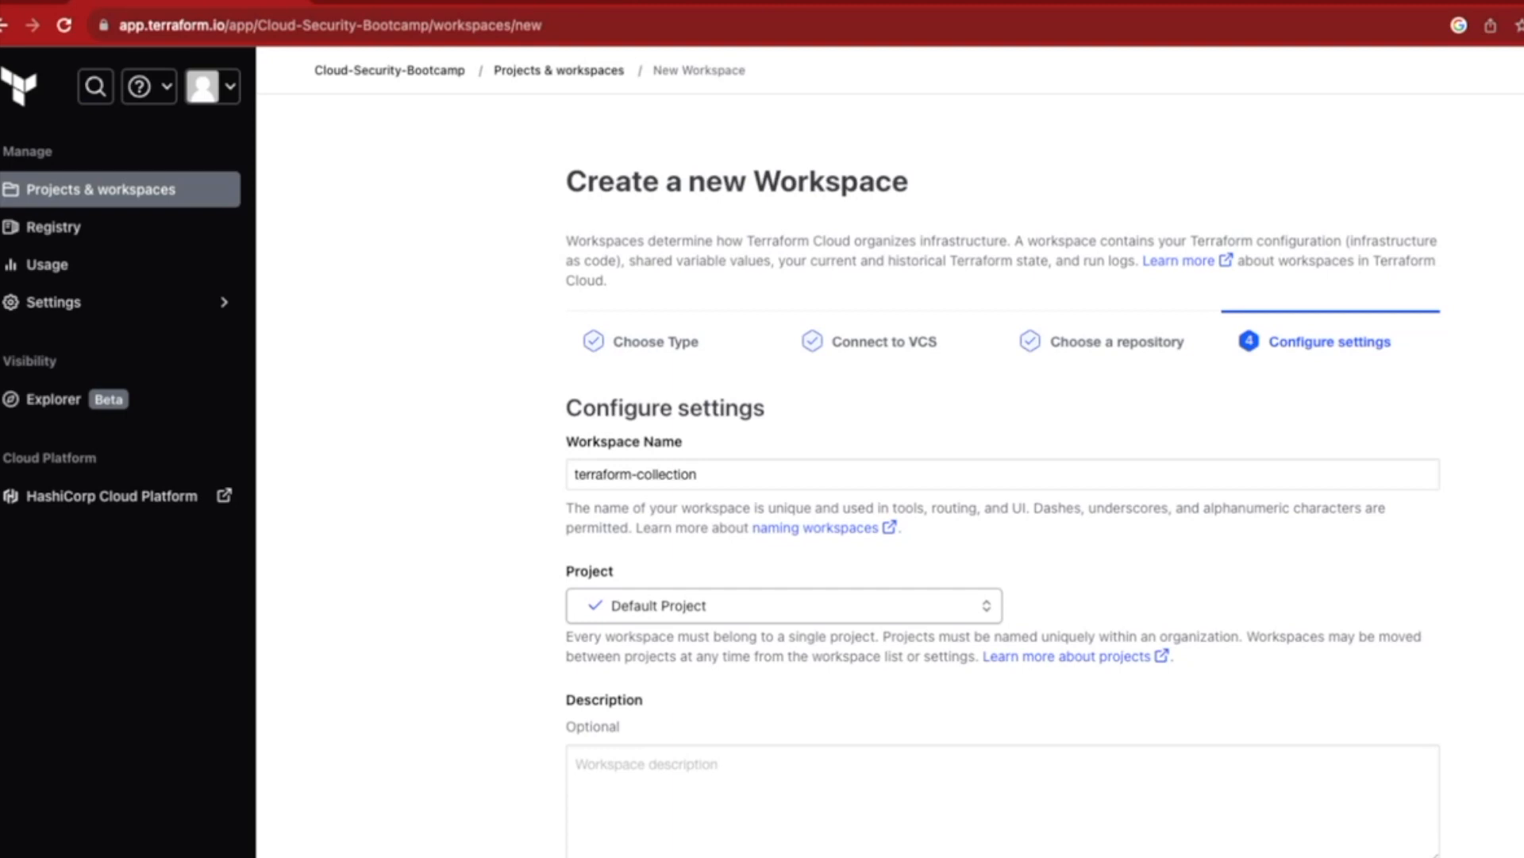
scroll(889, 453, down, 10)
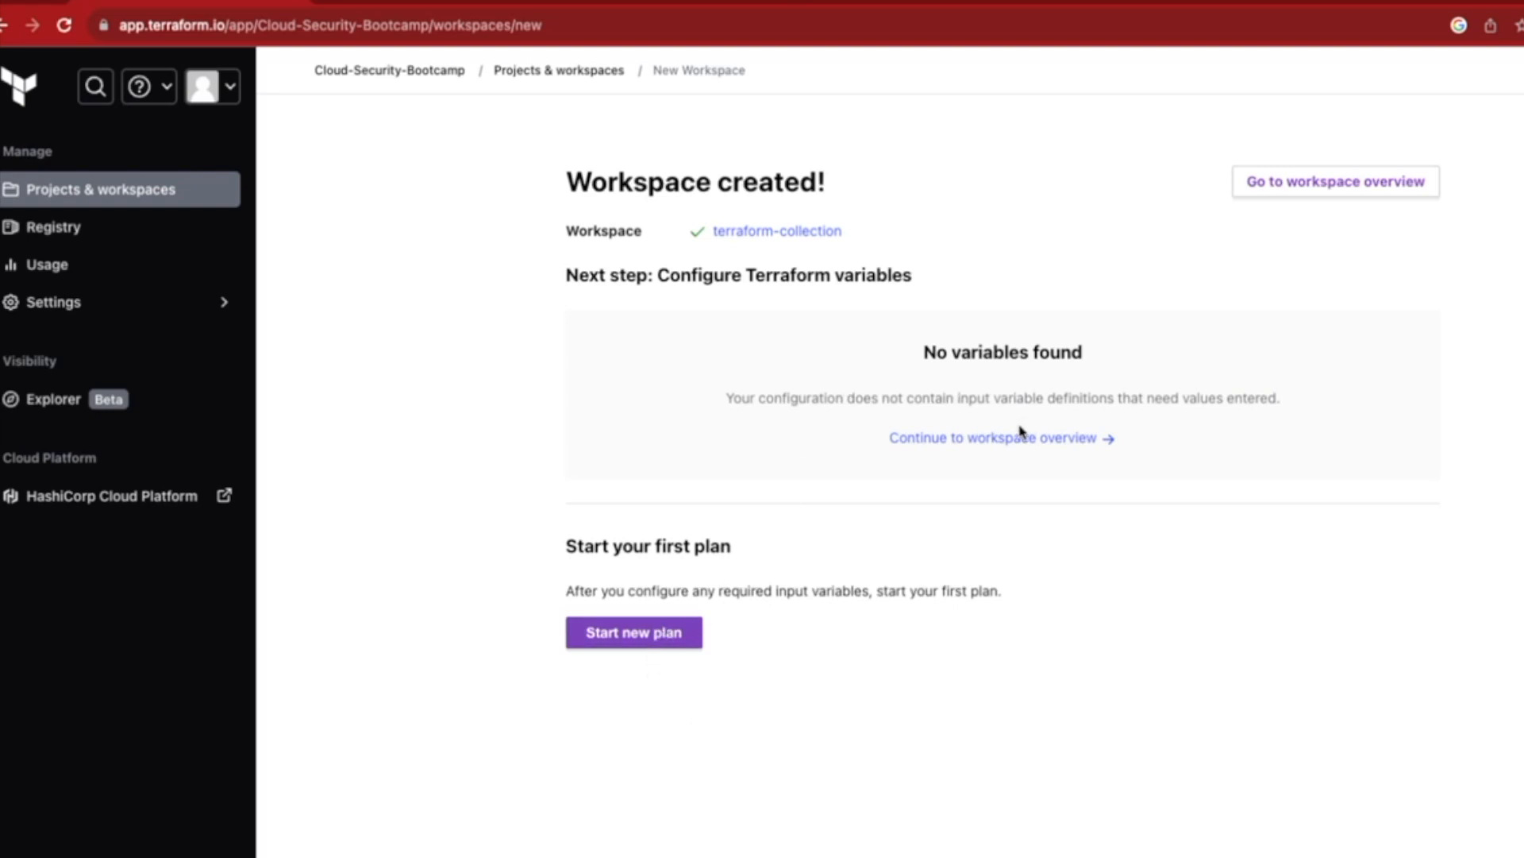
click(1303, 187)
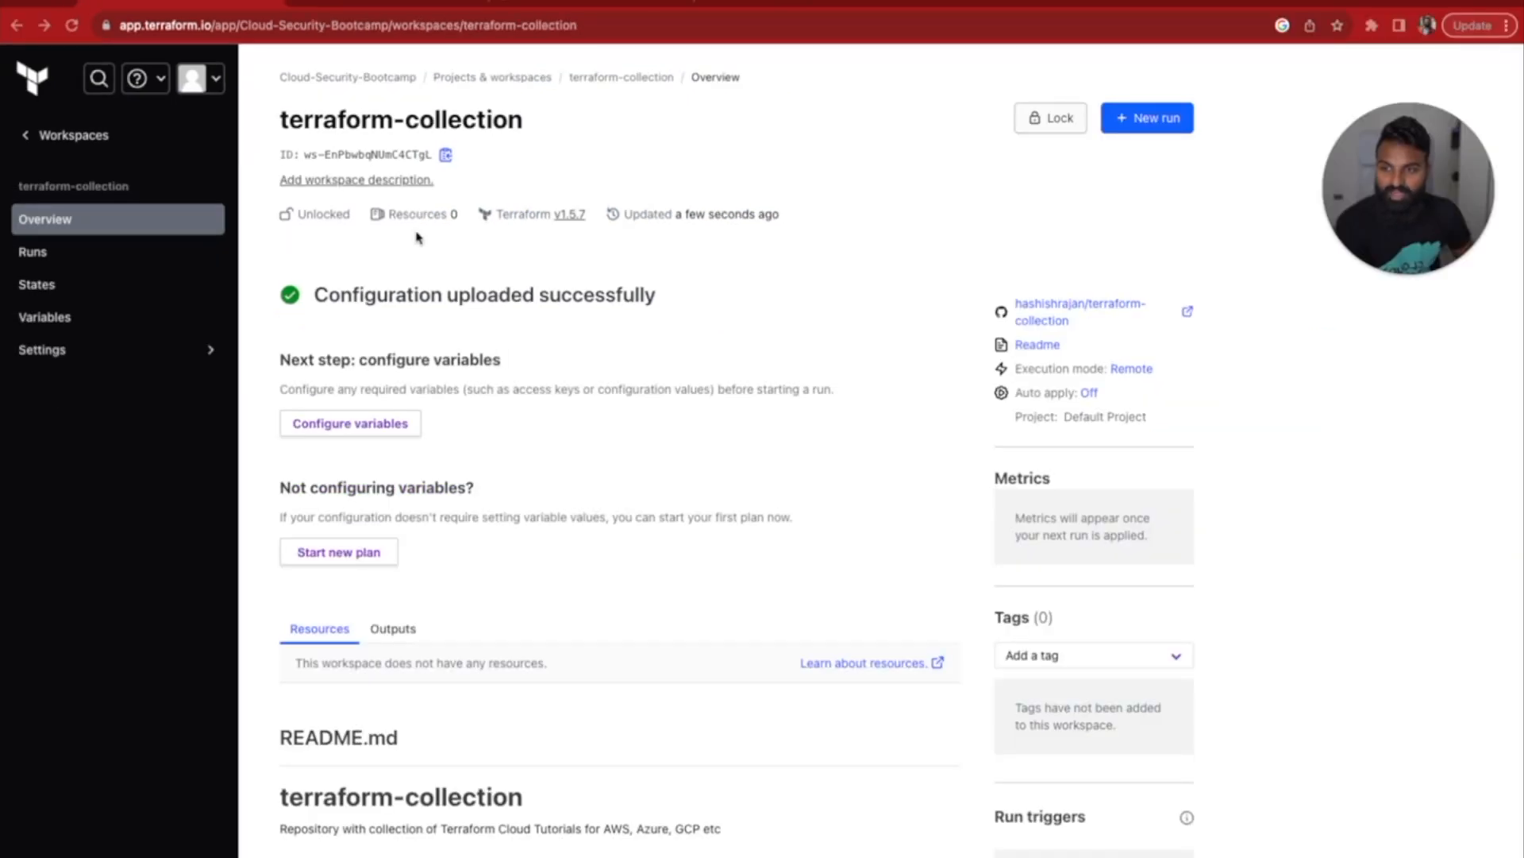
Enter a workspace description in the general settings beginning "This is my workspace for all terraform Bootcamp".
click(341, 181)
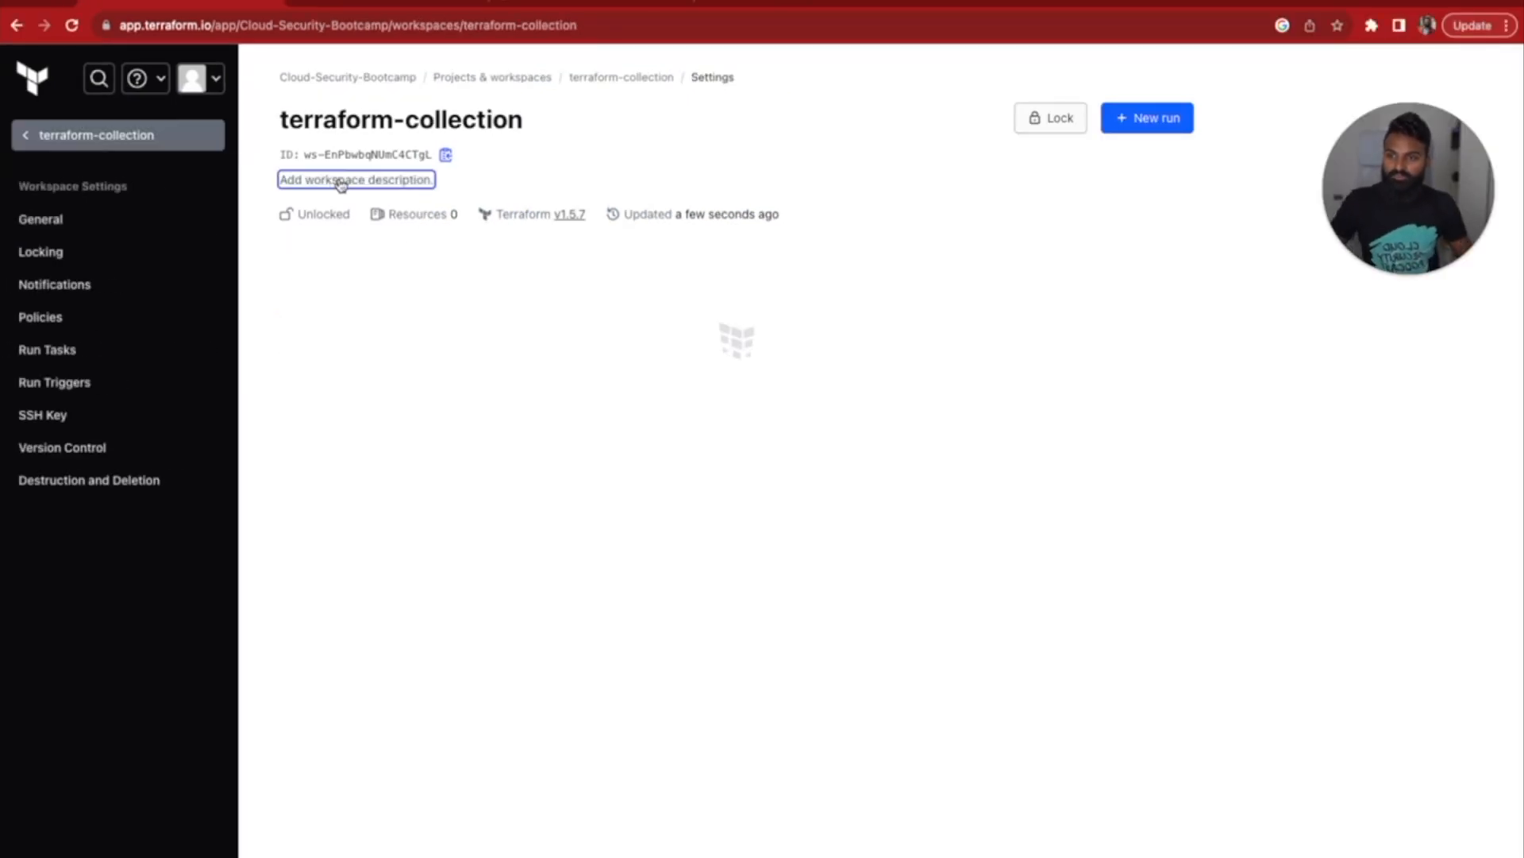
click(338, 611)
text(This is my works)
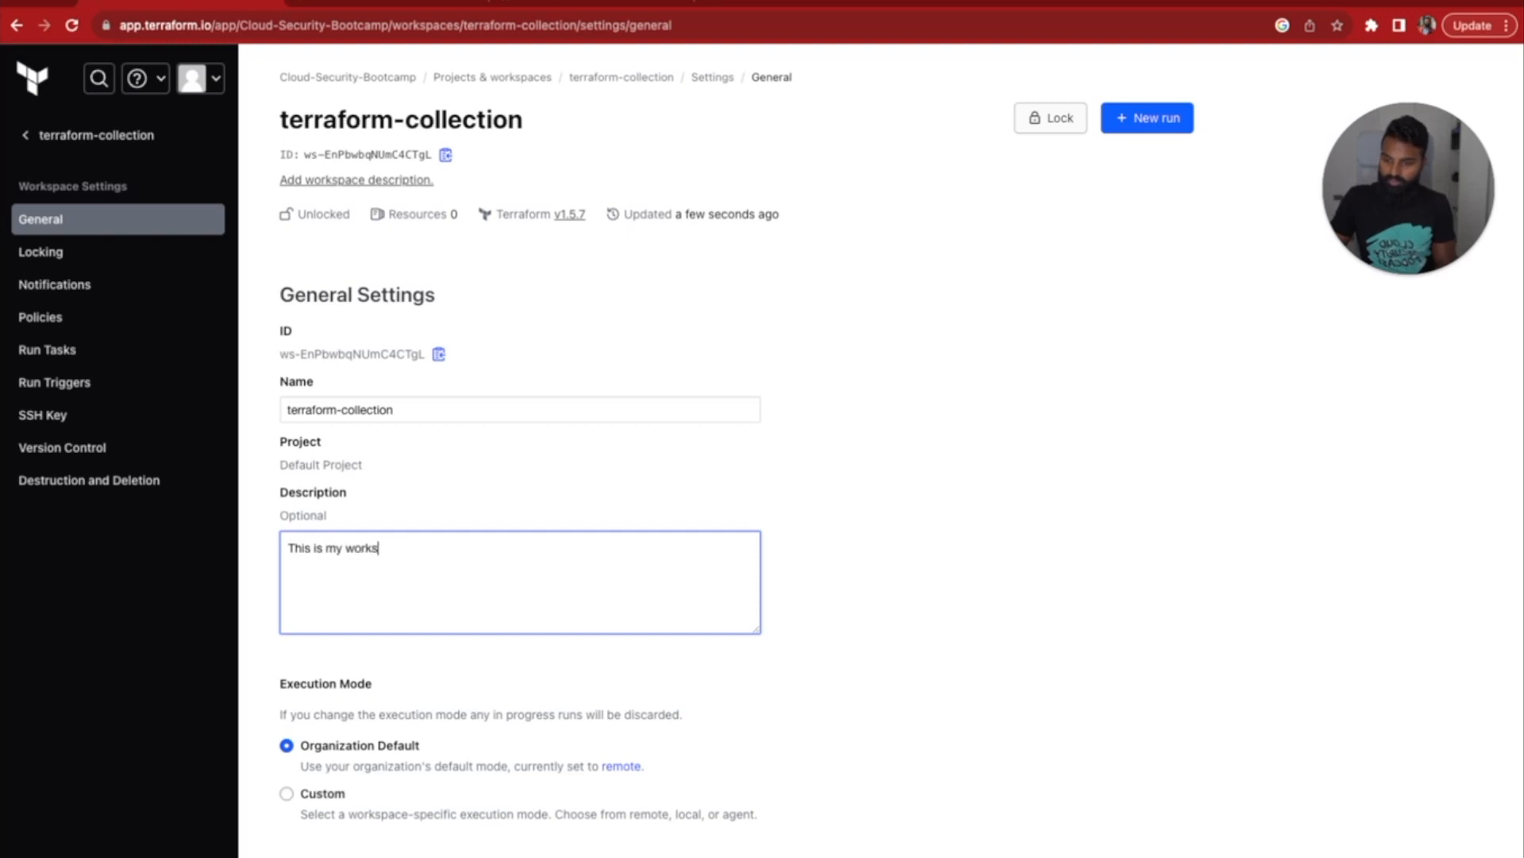
text(pace for all )
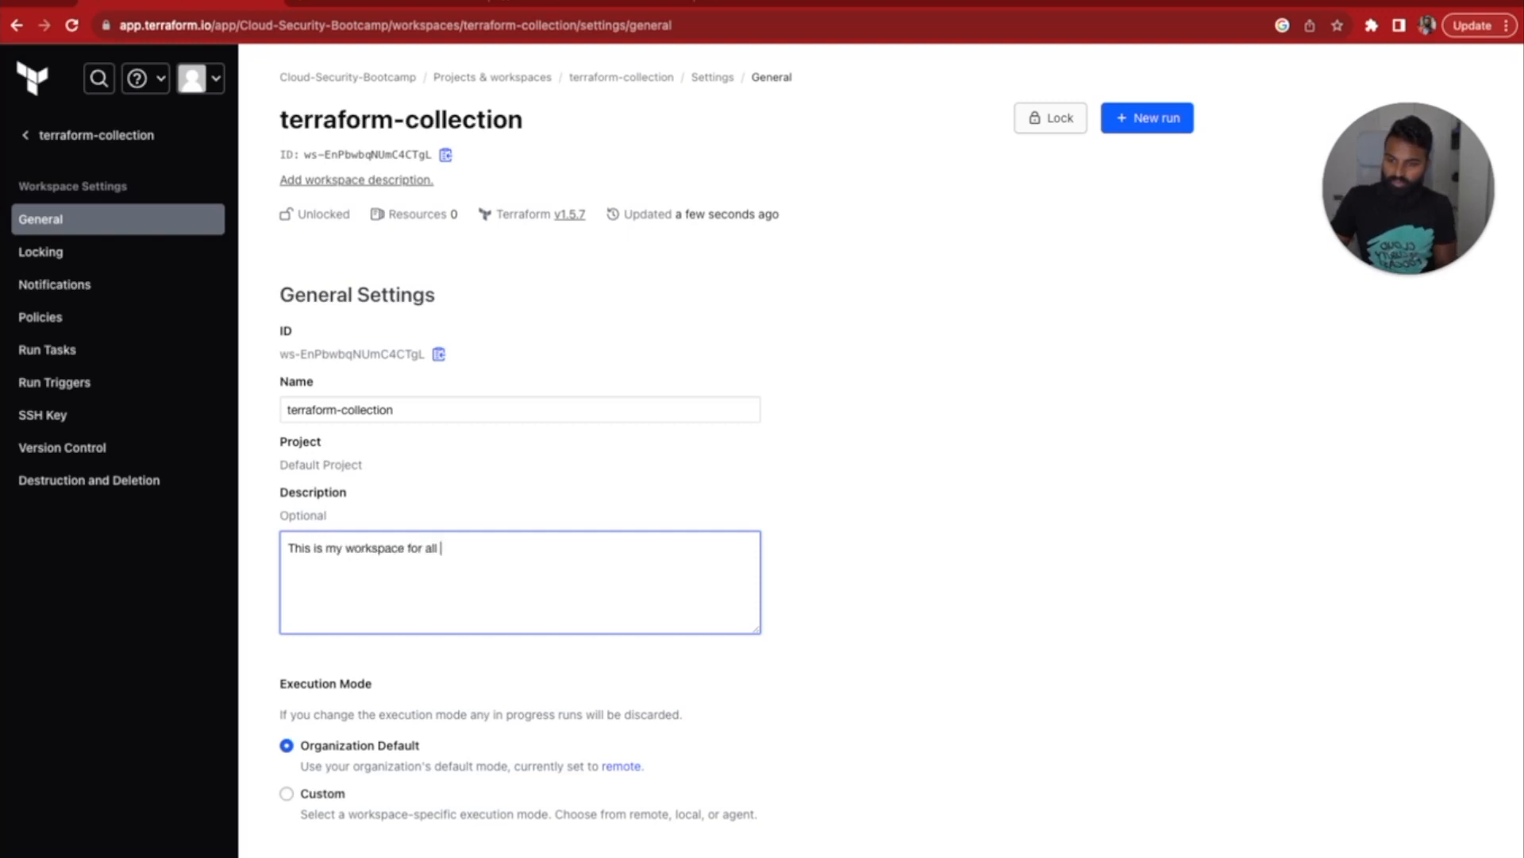
text(terraform Bootcamp)
text(tu)
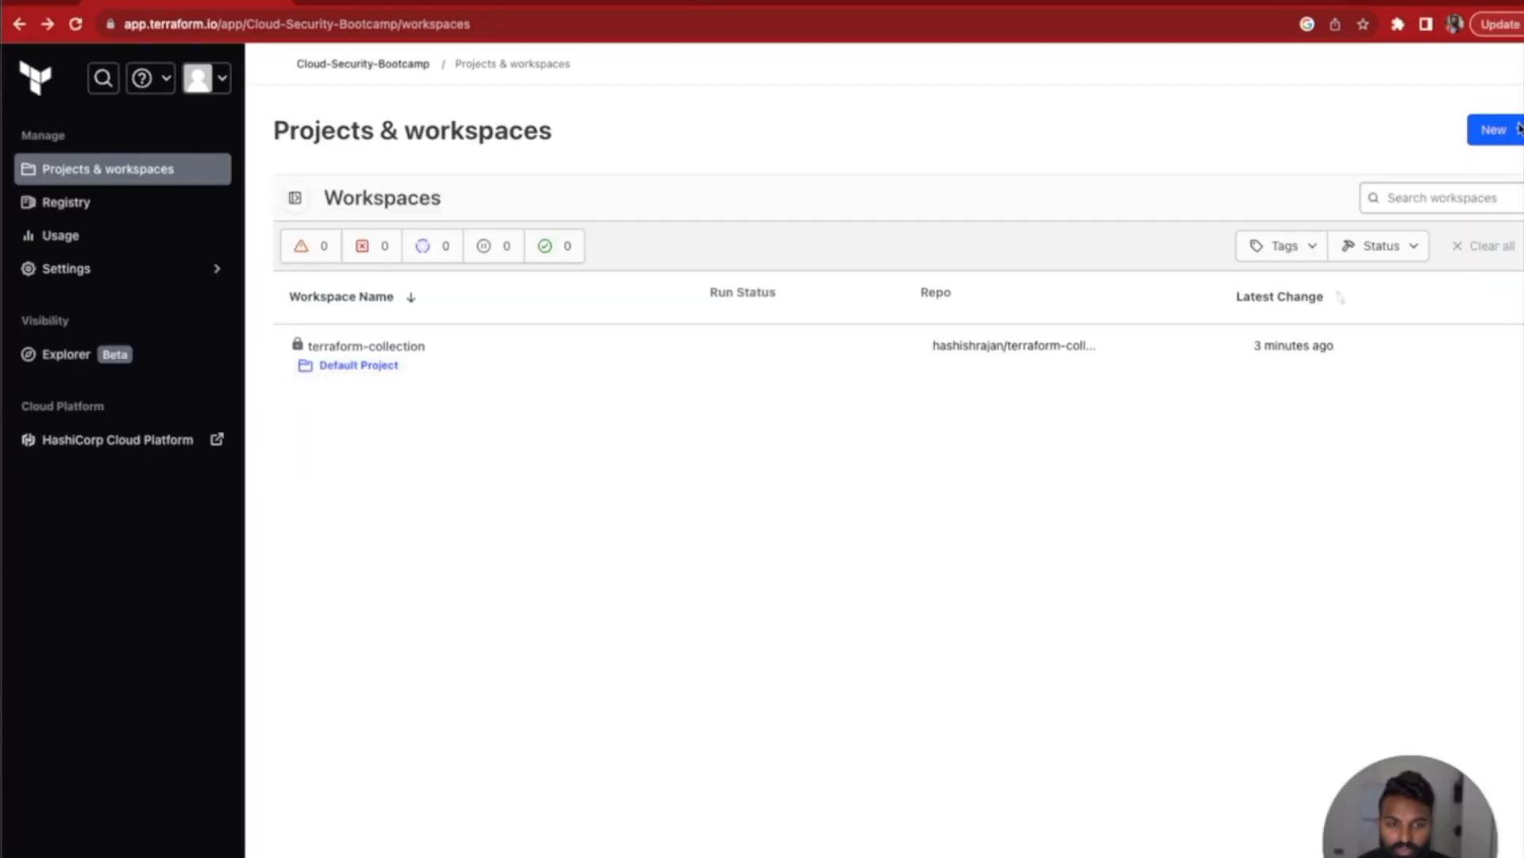
Create a new project named Test Environment in the Cloud-Security-Bootcamp organization.
click(1493, 129)
click(1474, 168)
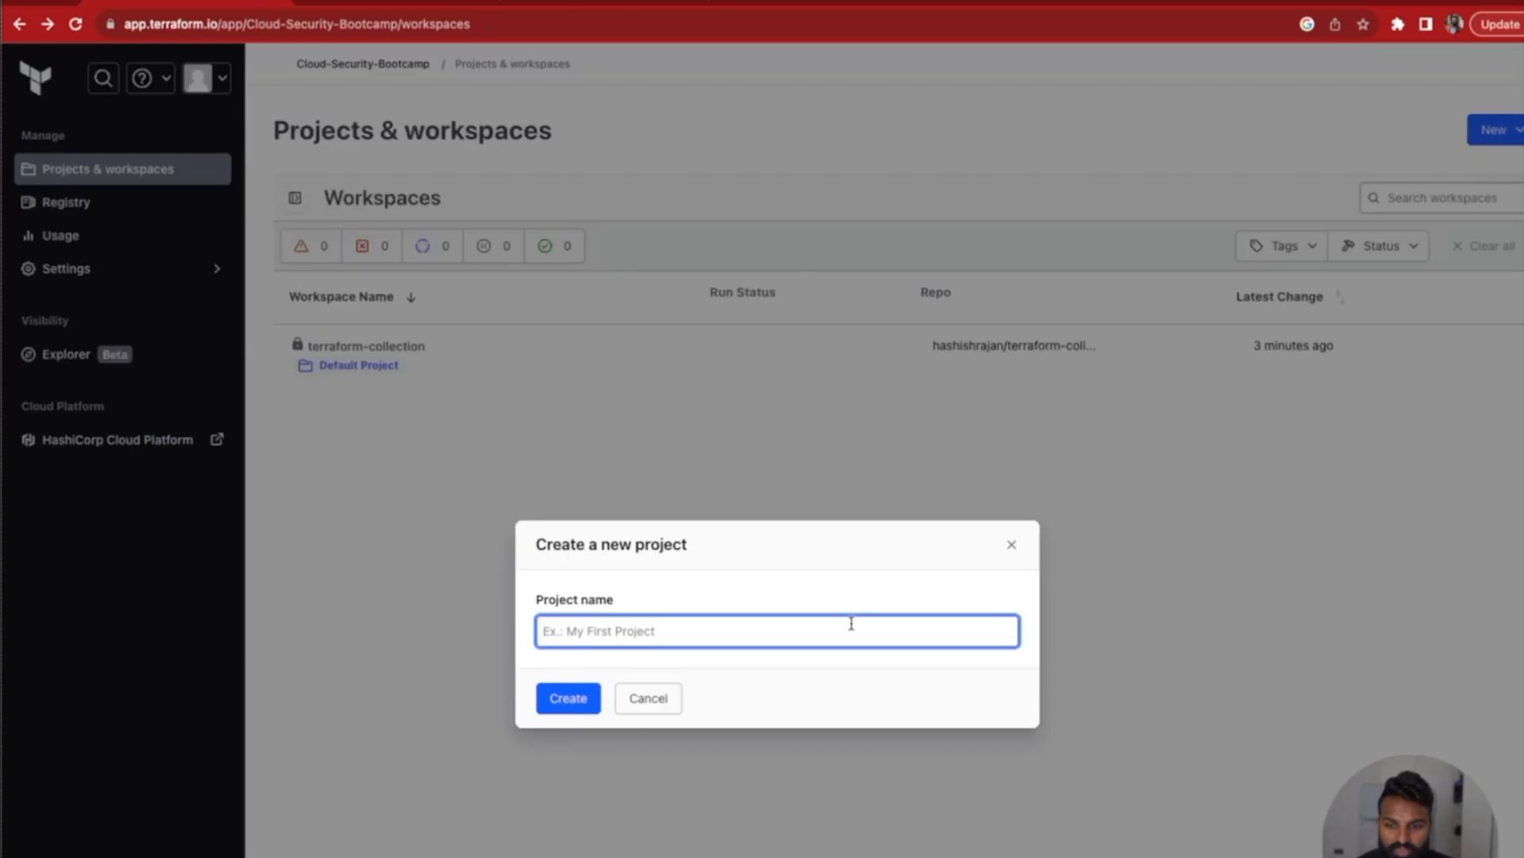
text(Developer)
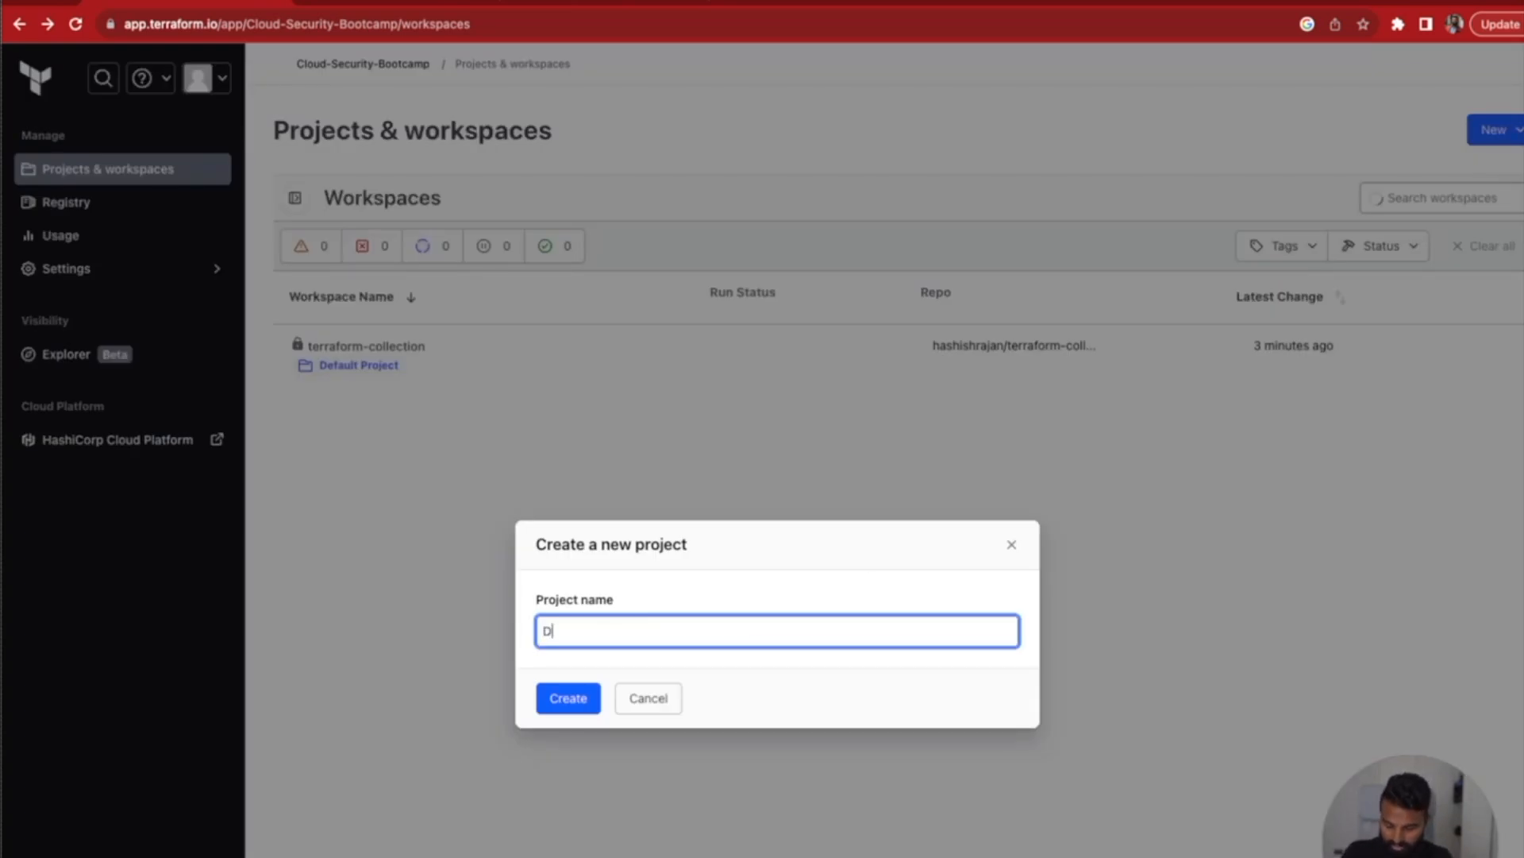
key(BackSpace)
key(BackSpace)
text(ment E)
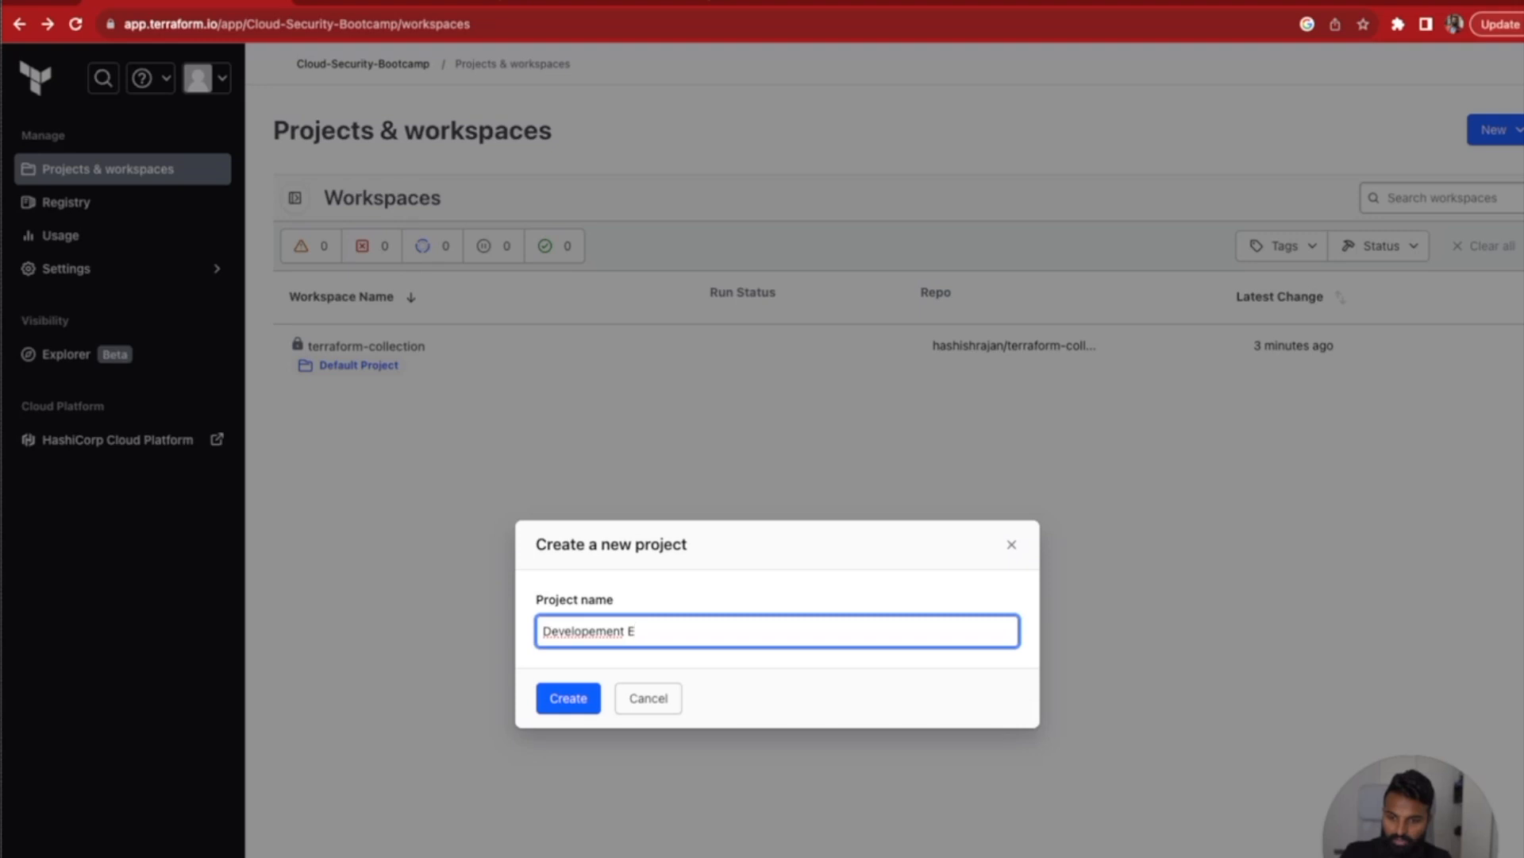
triple_click(656, 633)
text(\)
key(BackSpace)
text(Test Environment)
click(567, 704)
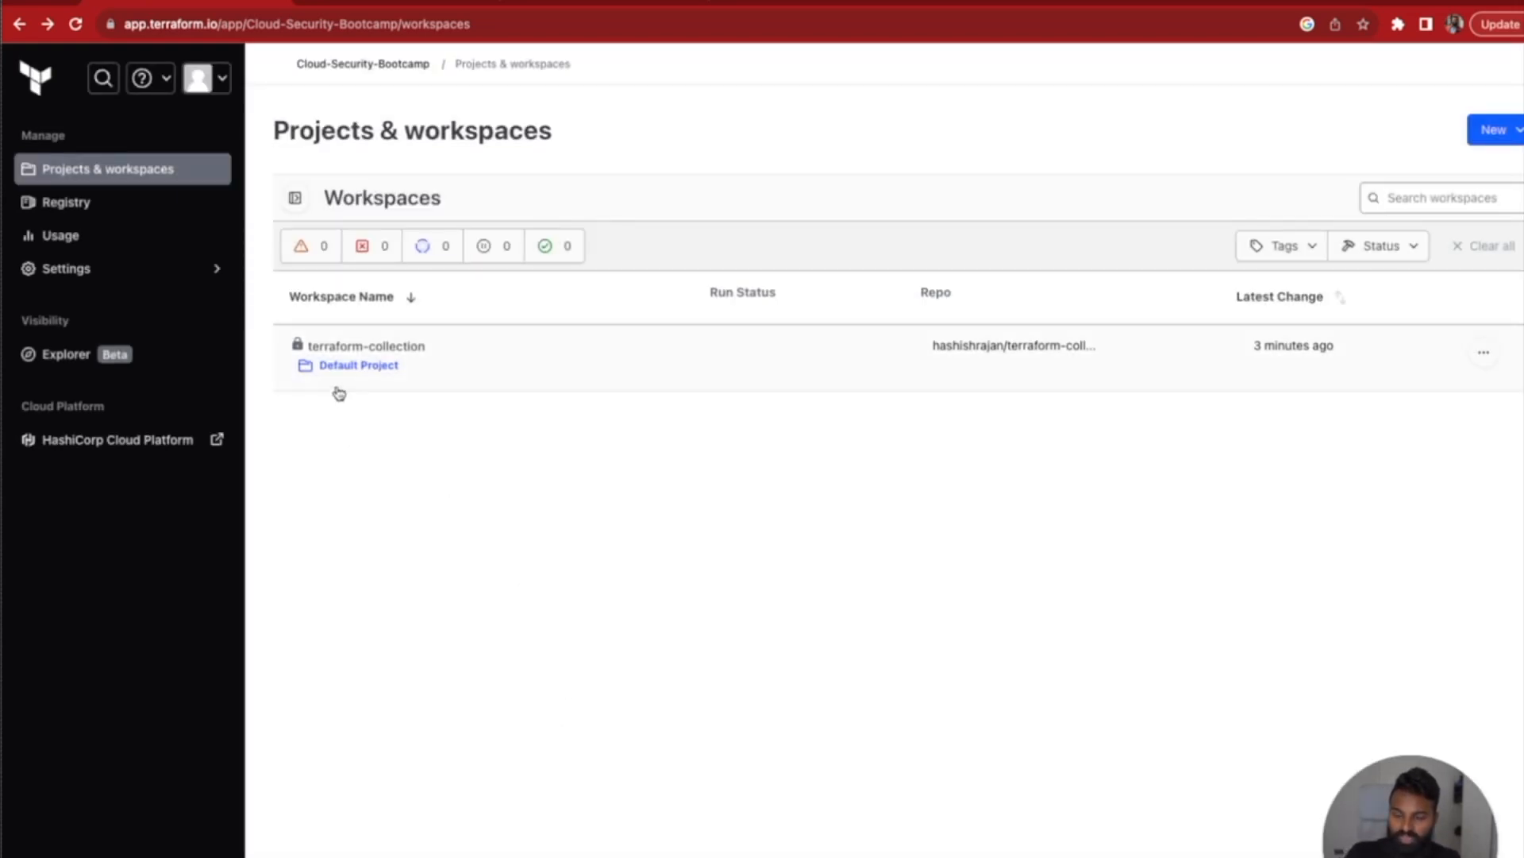
Move the terraform-collection workspace from Default Project to the Test Environment project.
click(1485, 352)
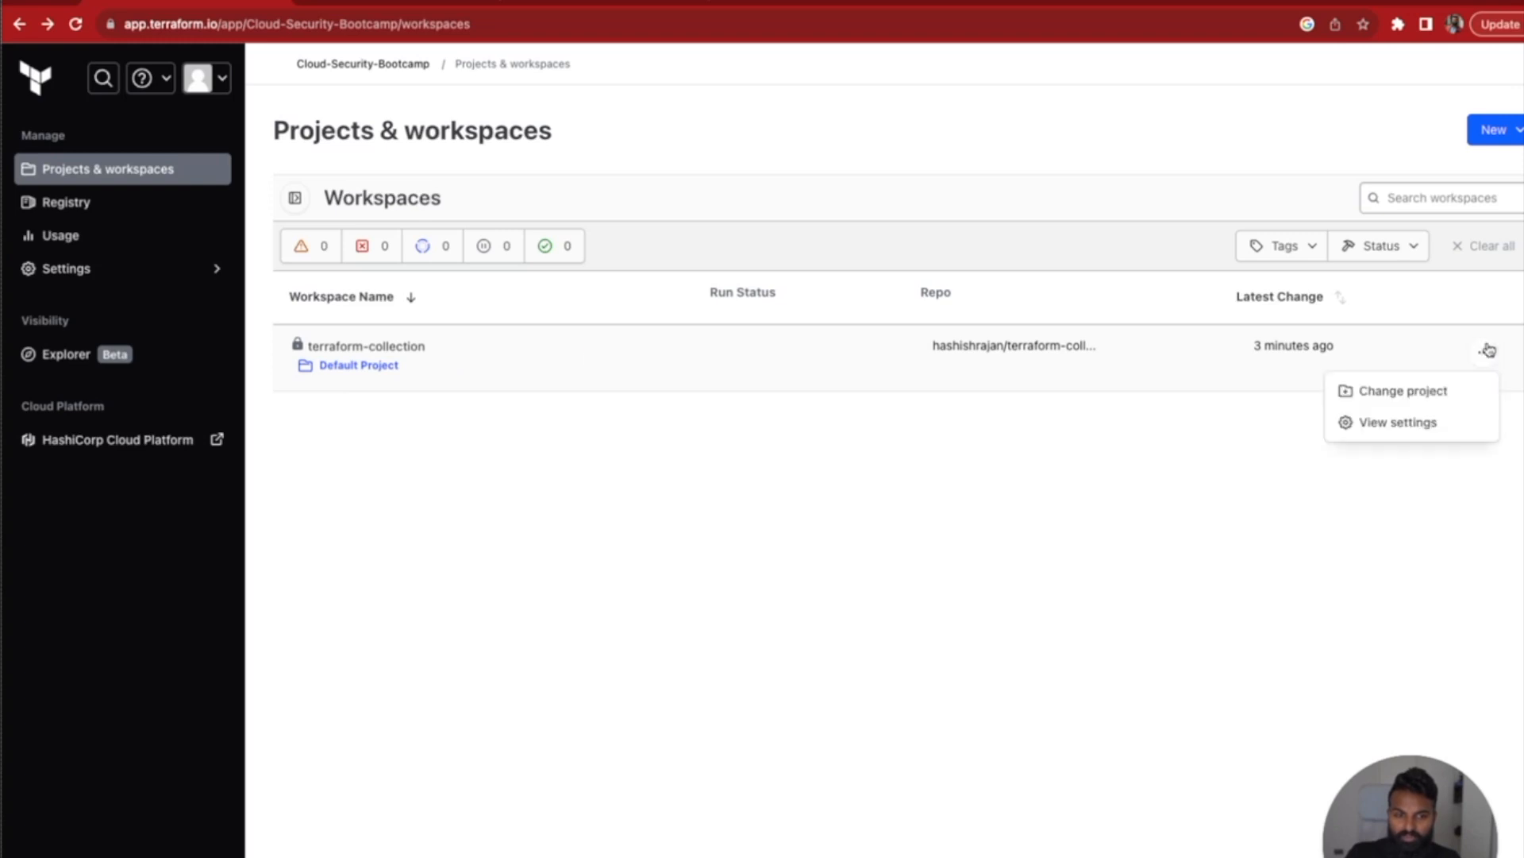
click(1440, 391)
click(750, 660)
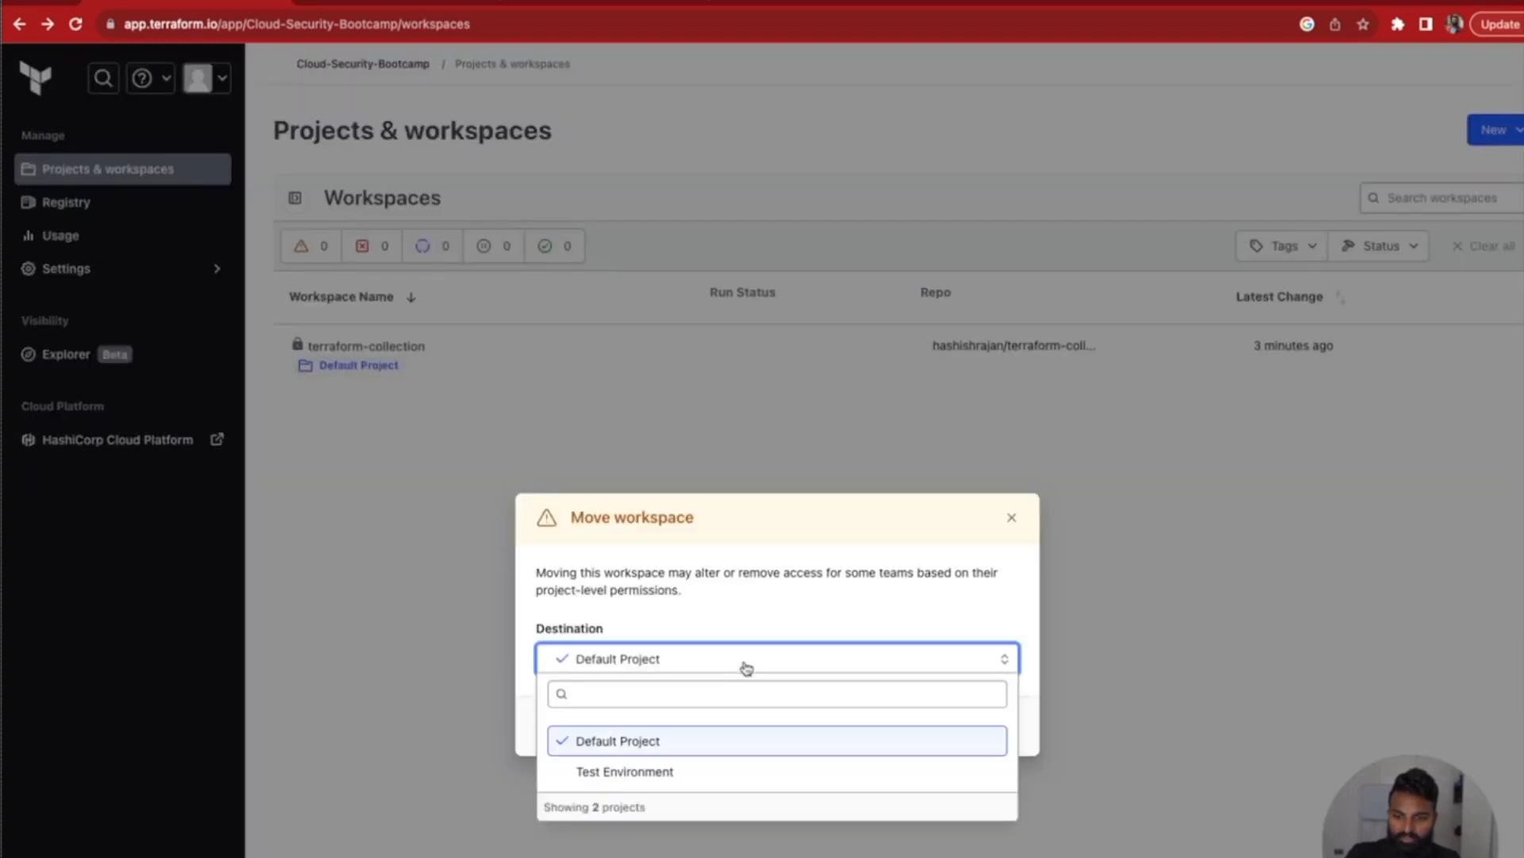
click(673, 769)
click(564, 725)
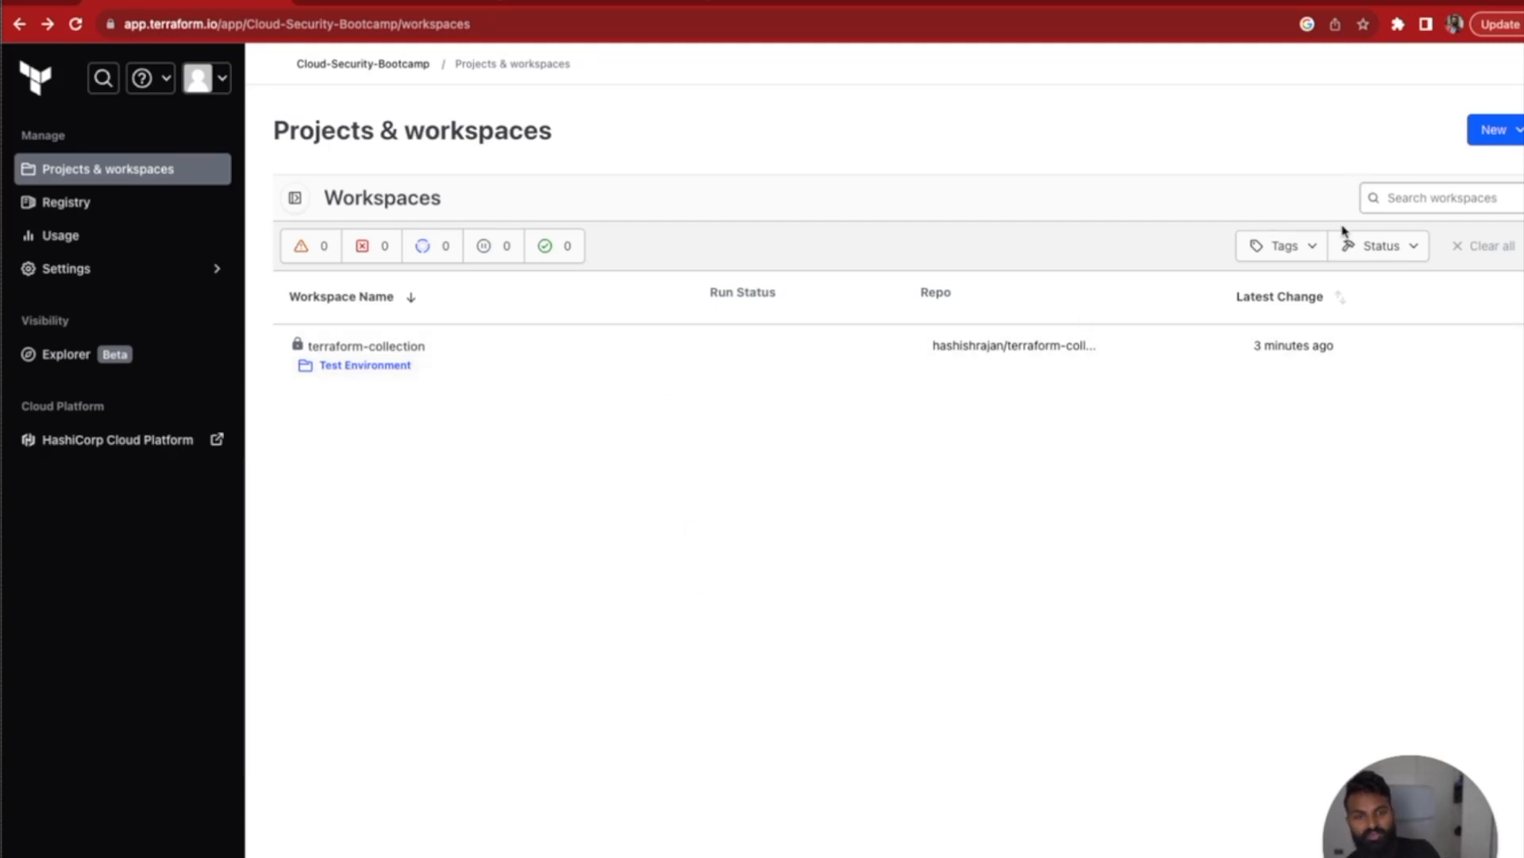
Begin another version control workspace from the terraform-collection repository, assign it to the Test Environment project, and cancel its creation.
click(1513, 133)
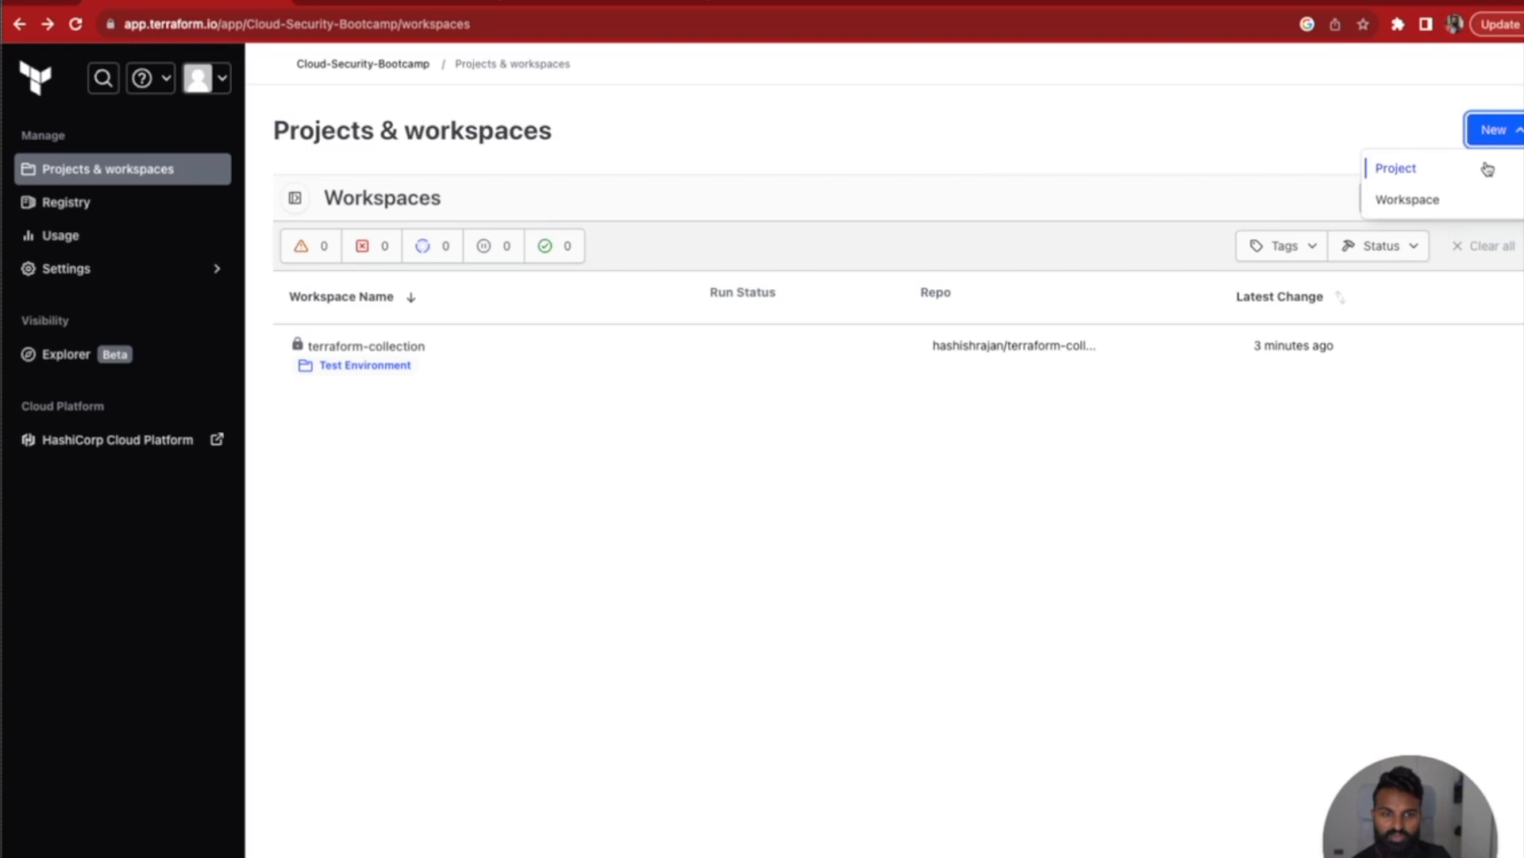
click(1462, 205)
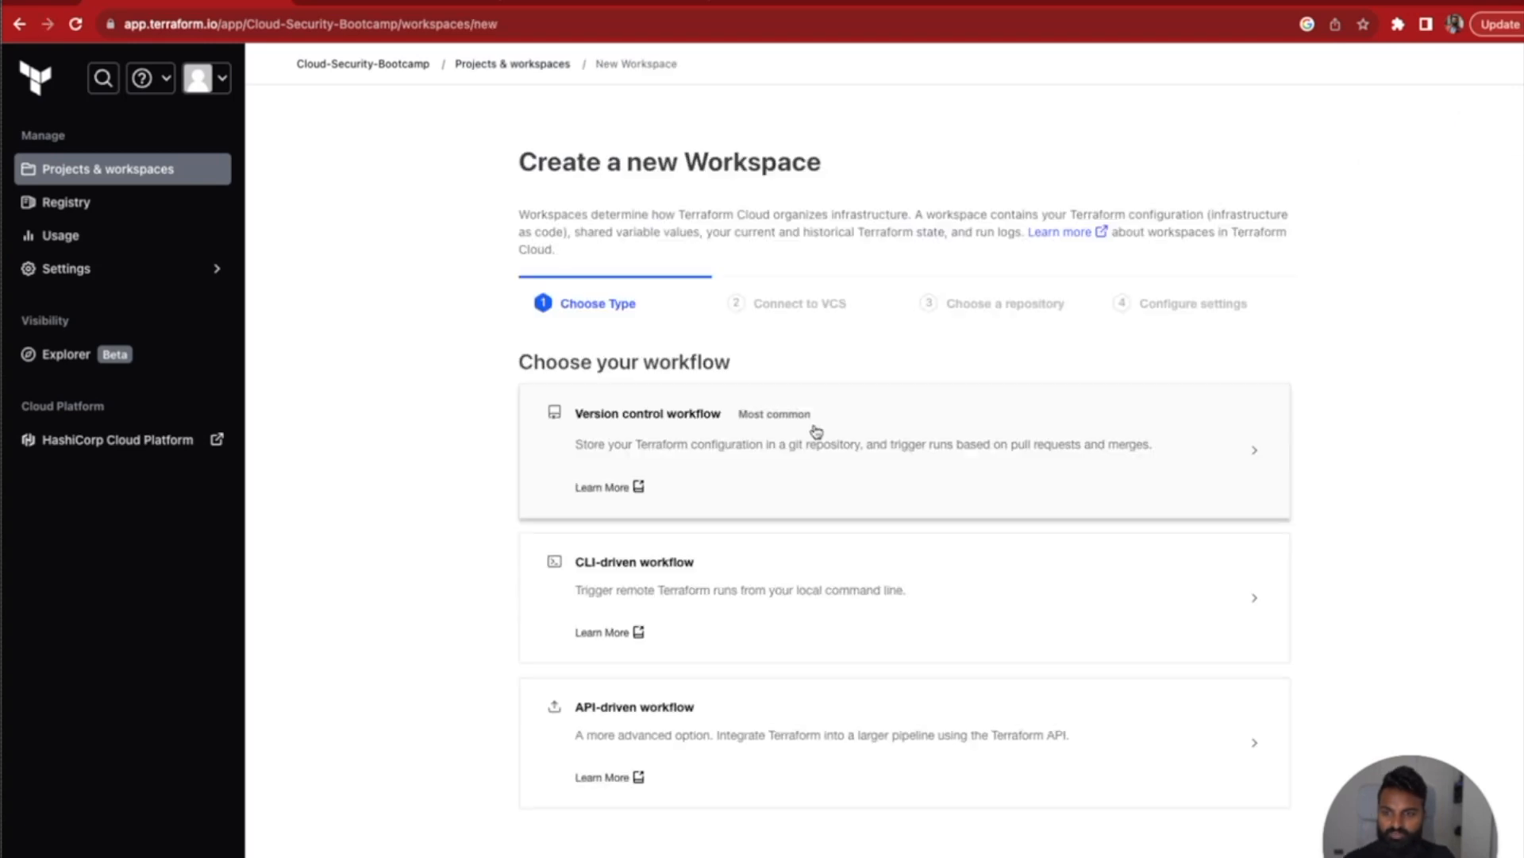
click(709, 439)
click(589, 442)
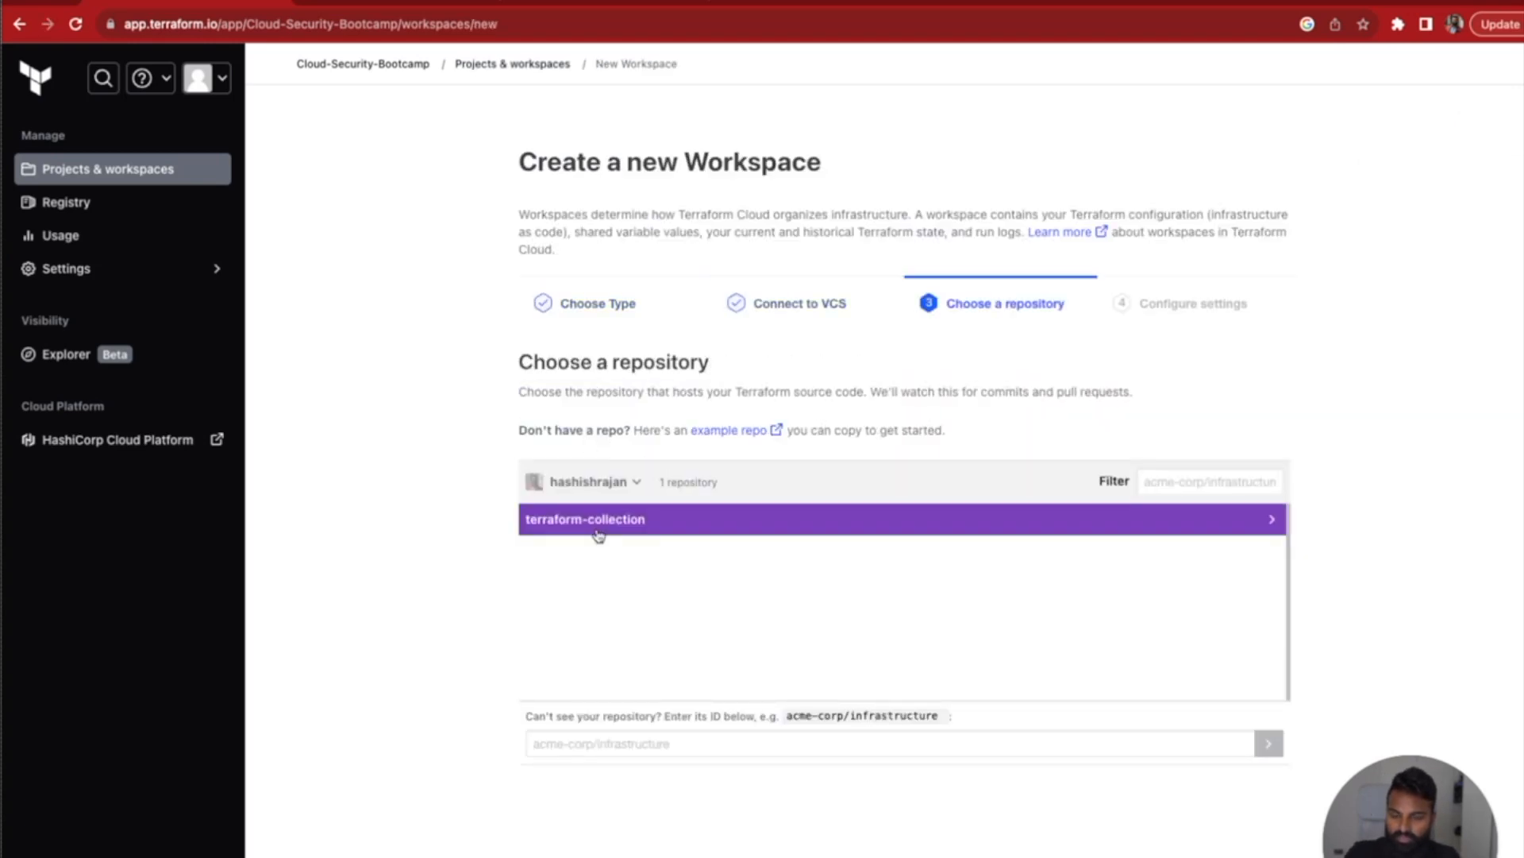
click(624, 532)
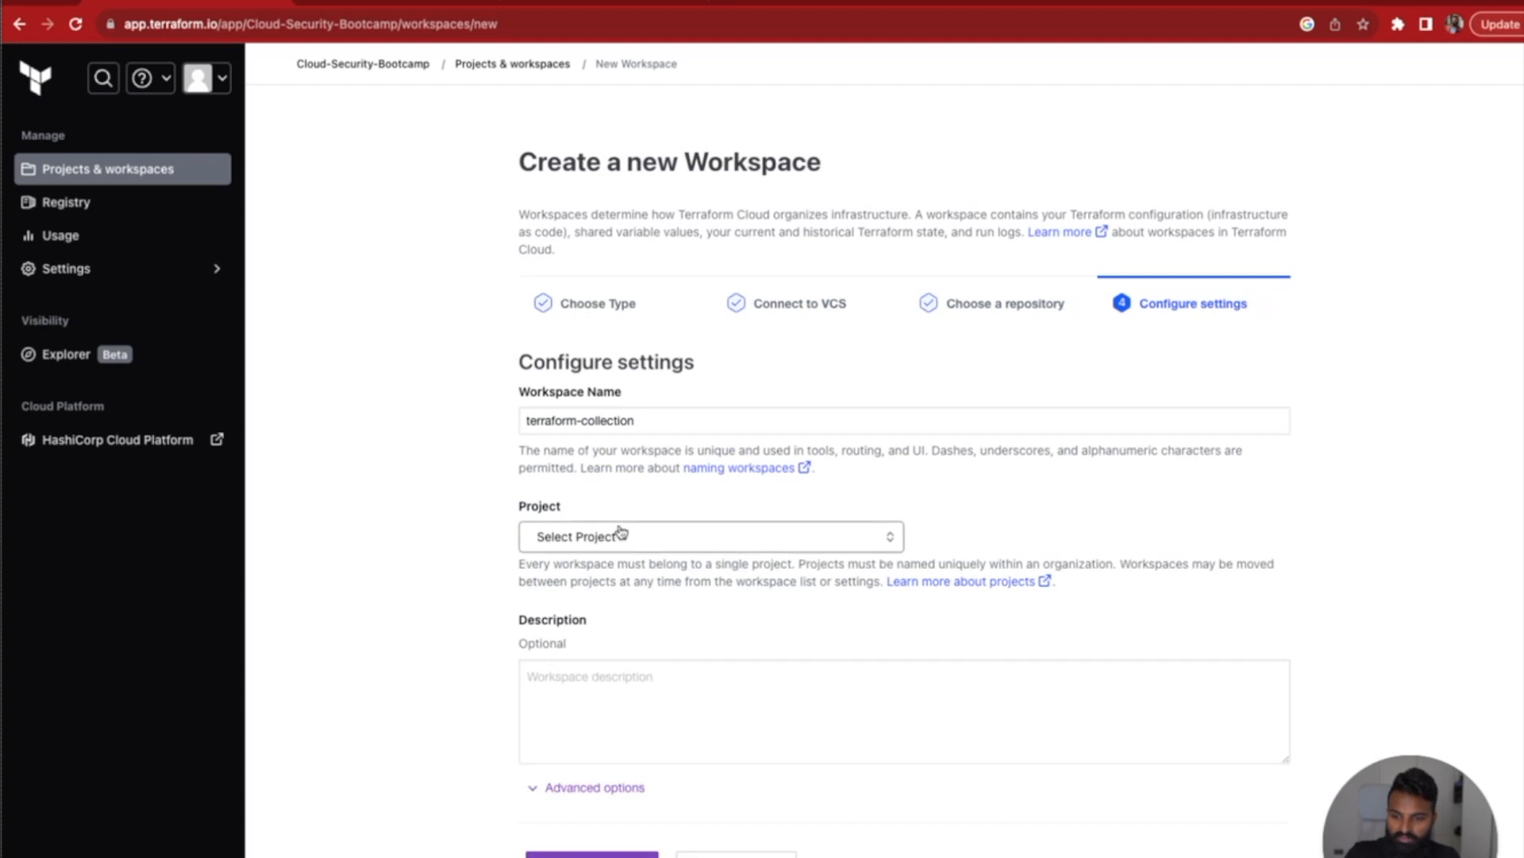
click(621, 536)
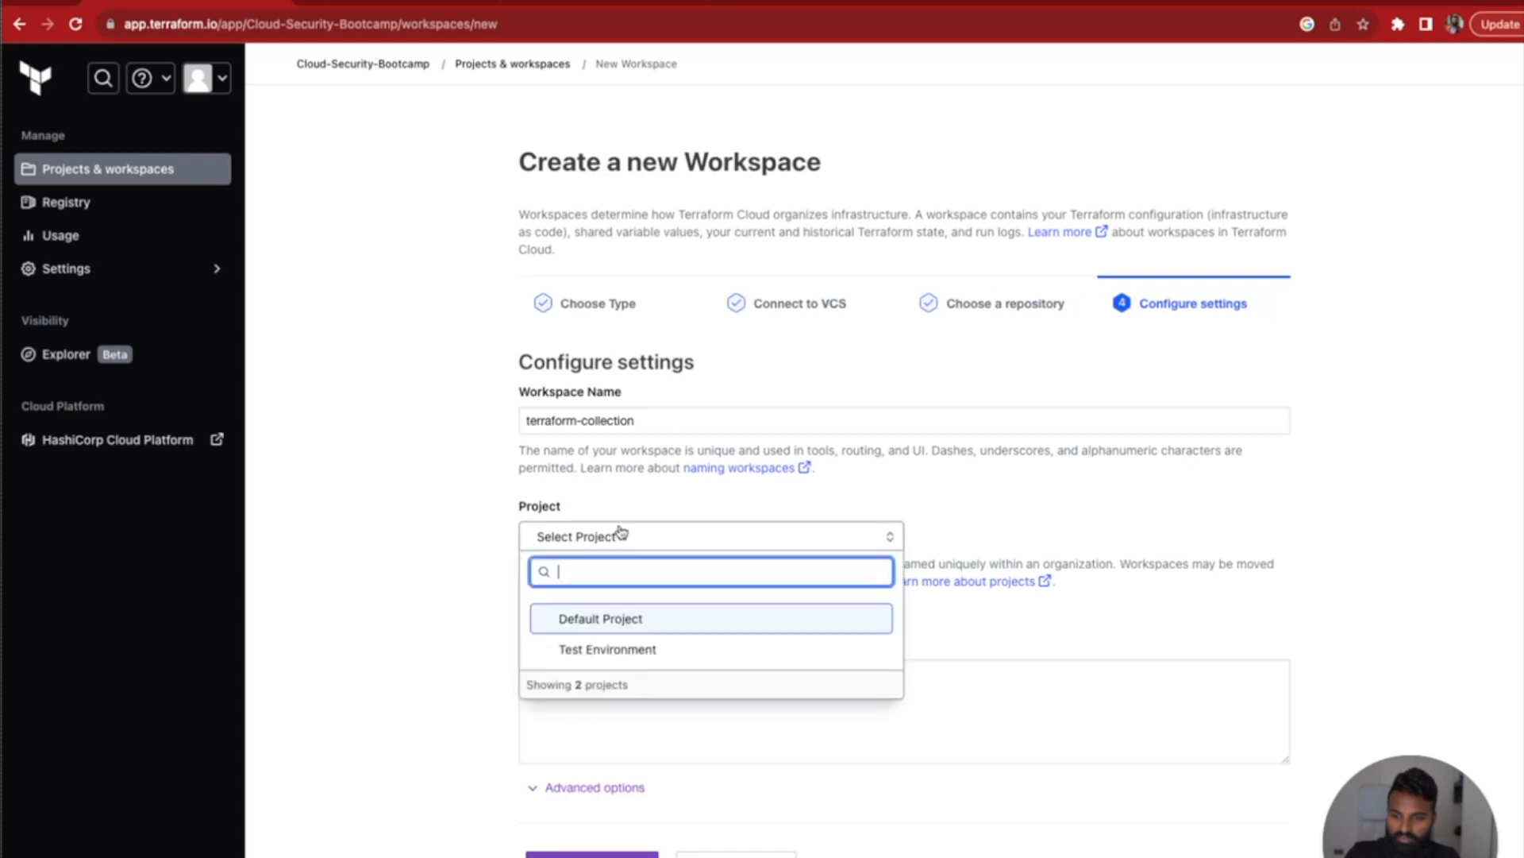
click(617, 649)
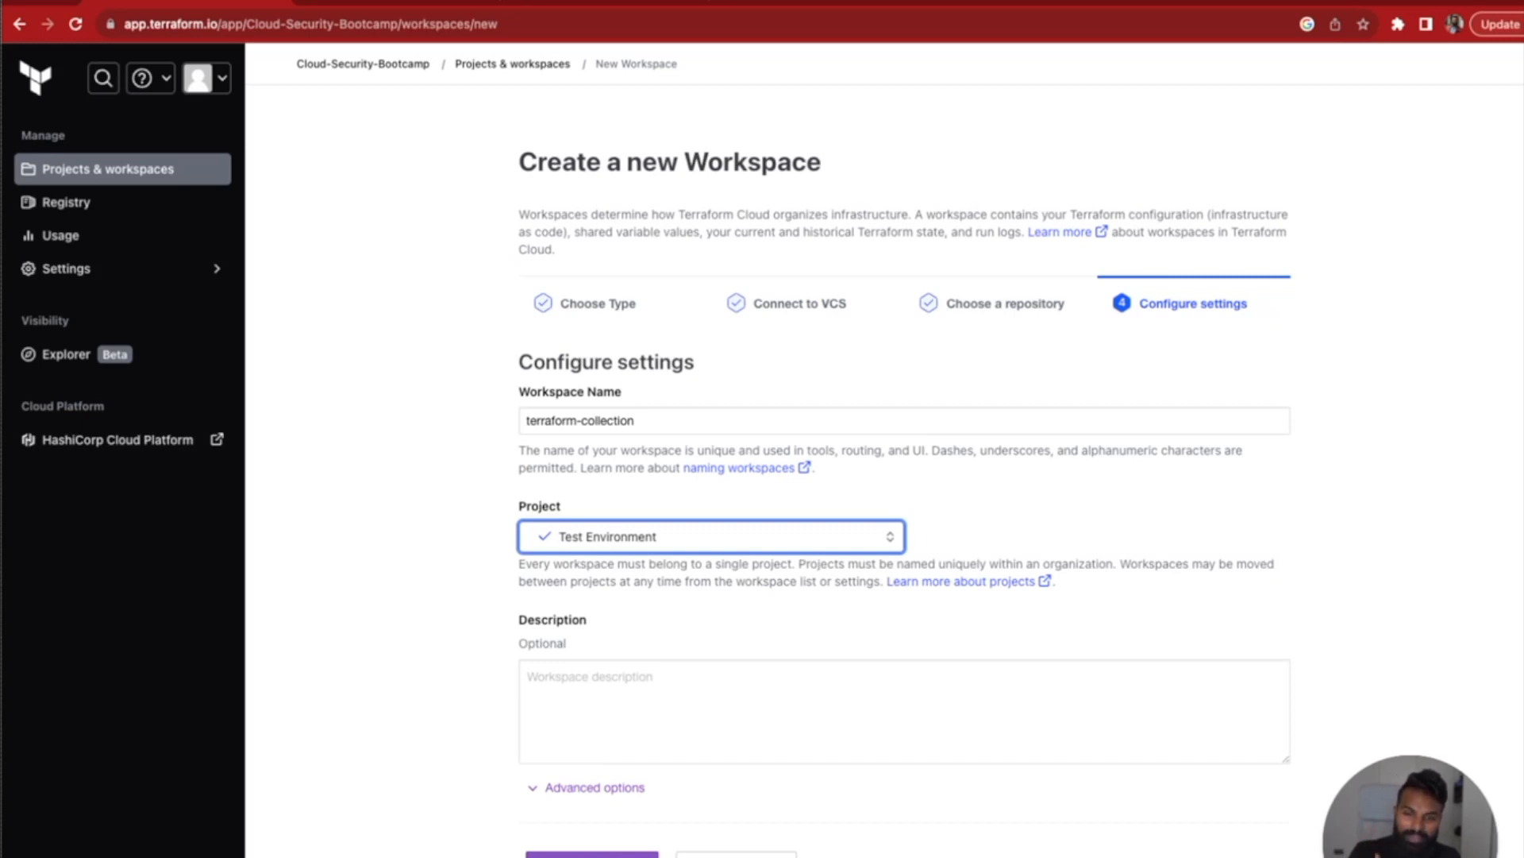
click(736, 854)
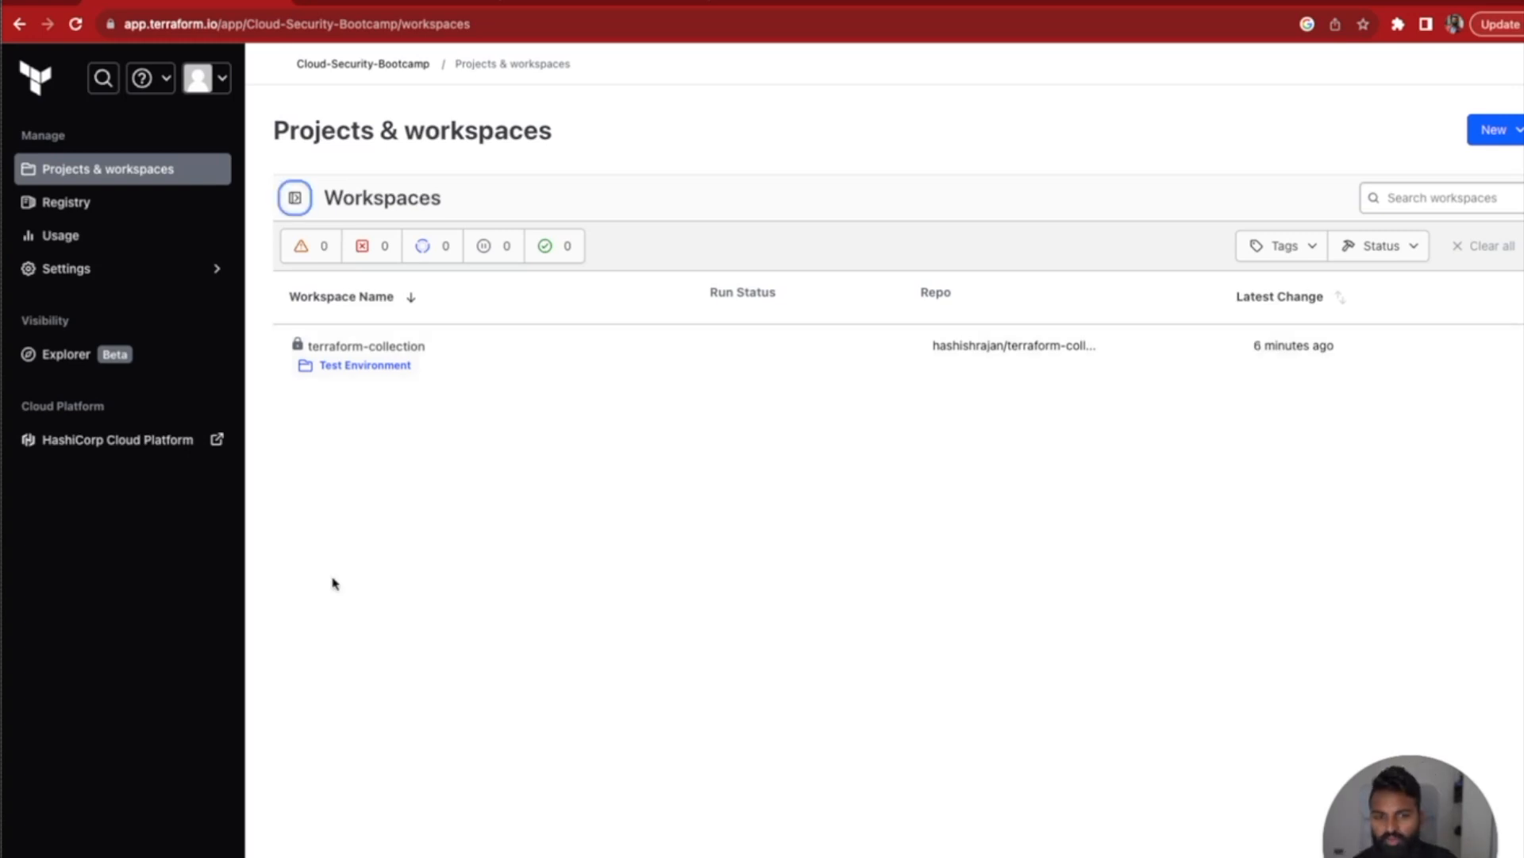
Show the project list, inspect the Test Environment project's settings, and leave them without saving.
click(295, 200)
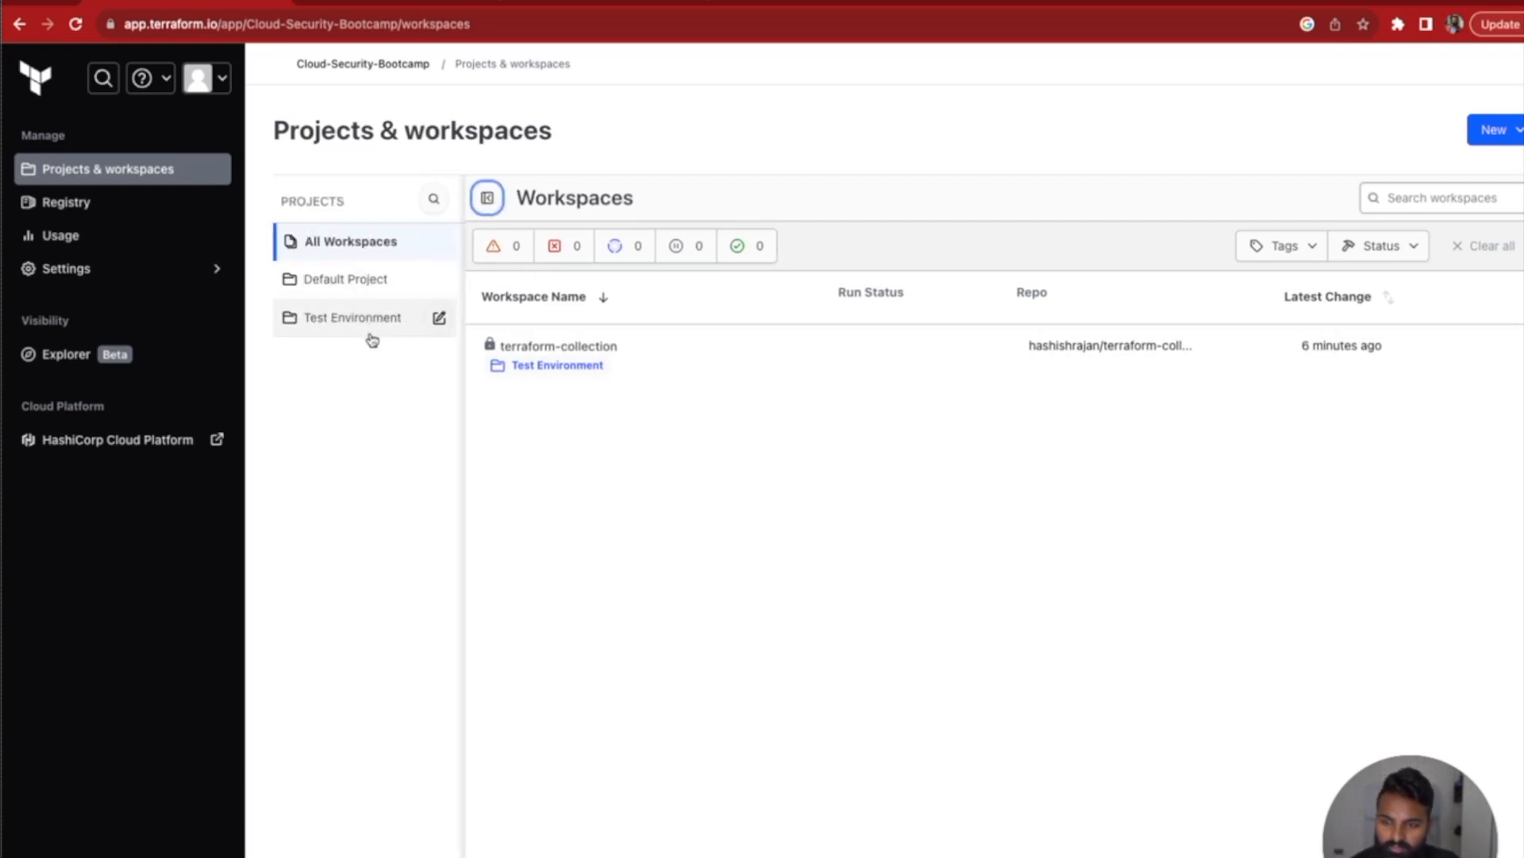
click(439, 317)
double_click(354, 249)
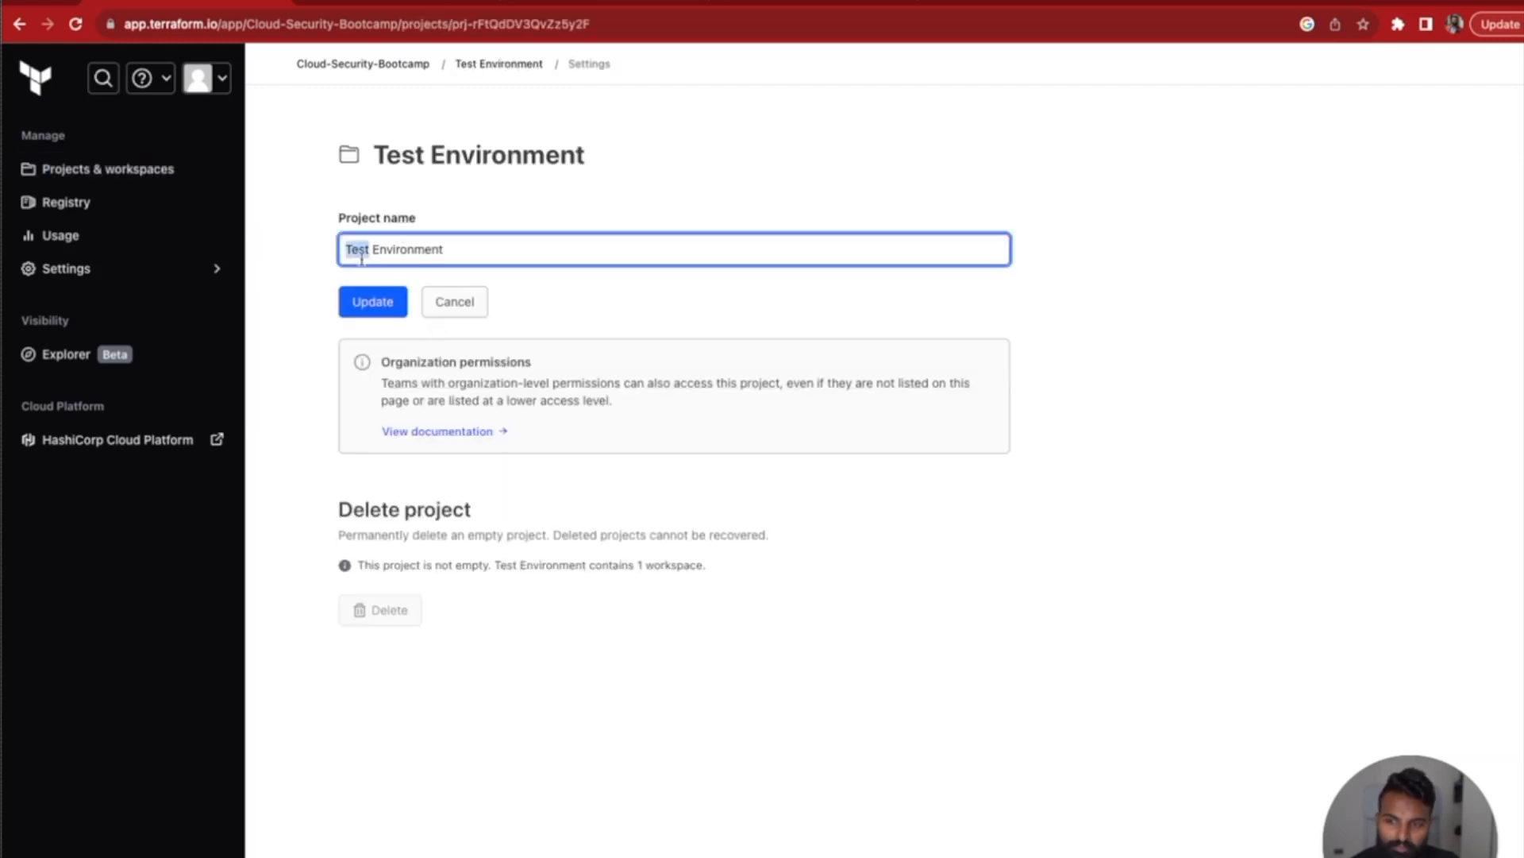
click(444, 301)
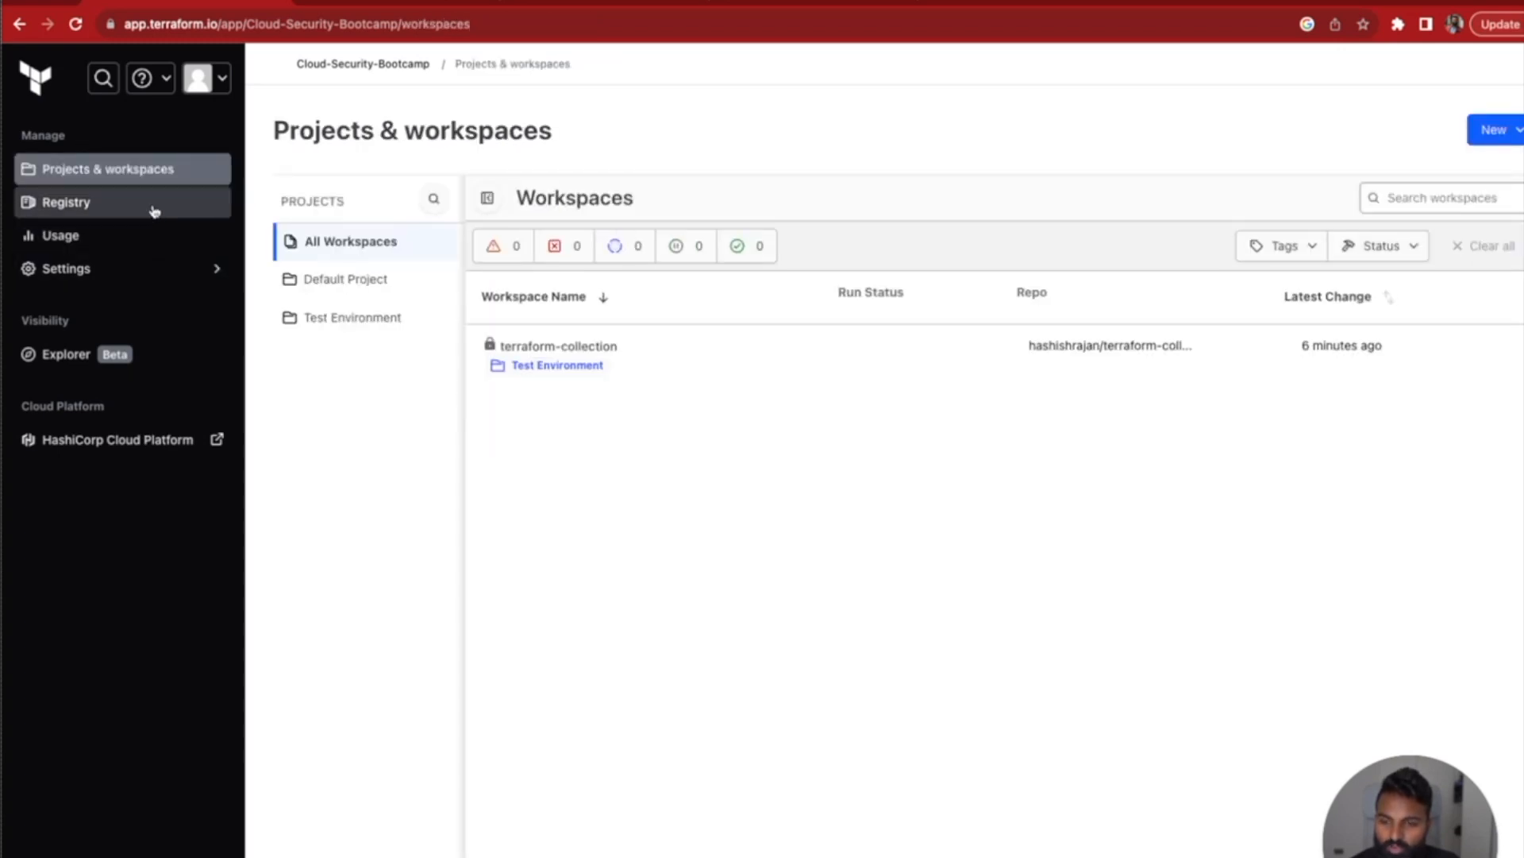
Hide the project list and search the public registry for aws modules, looking through the results.
click(488, 197)
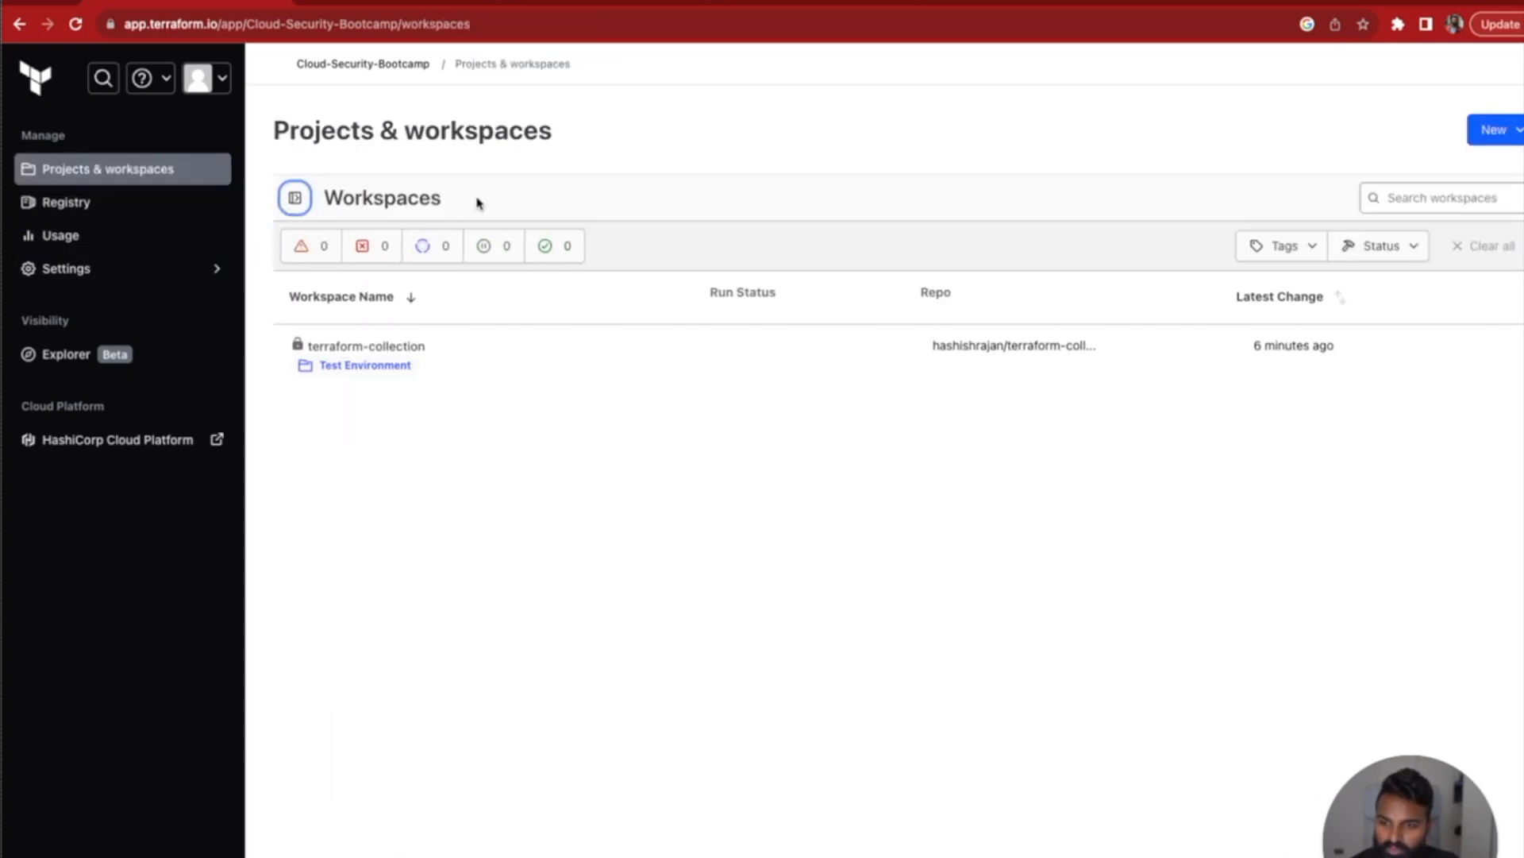
click(184, 209)
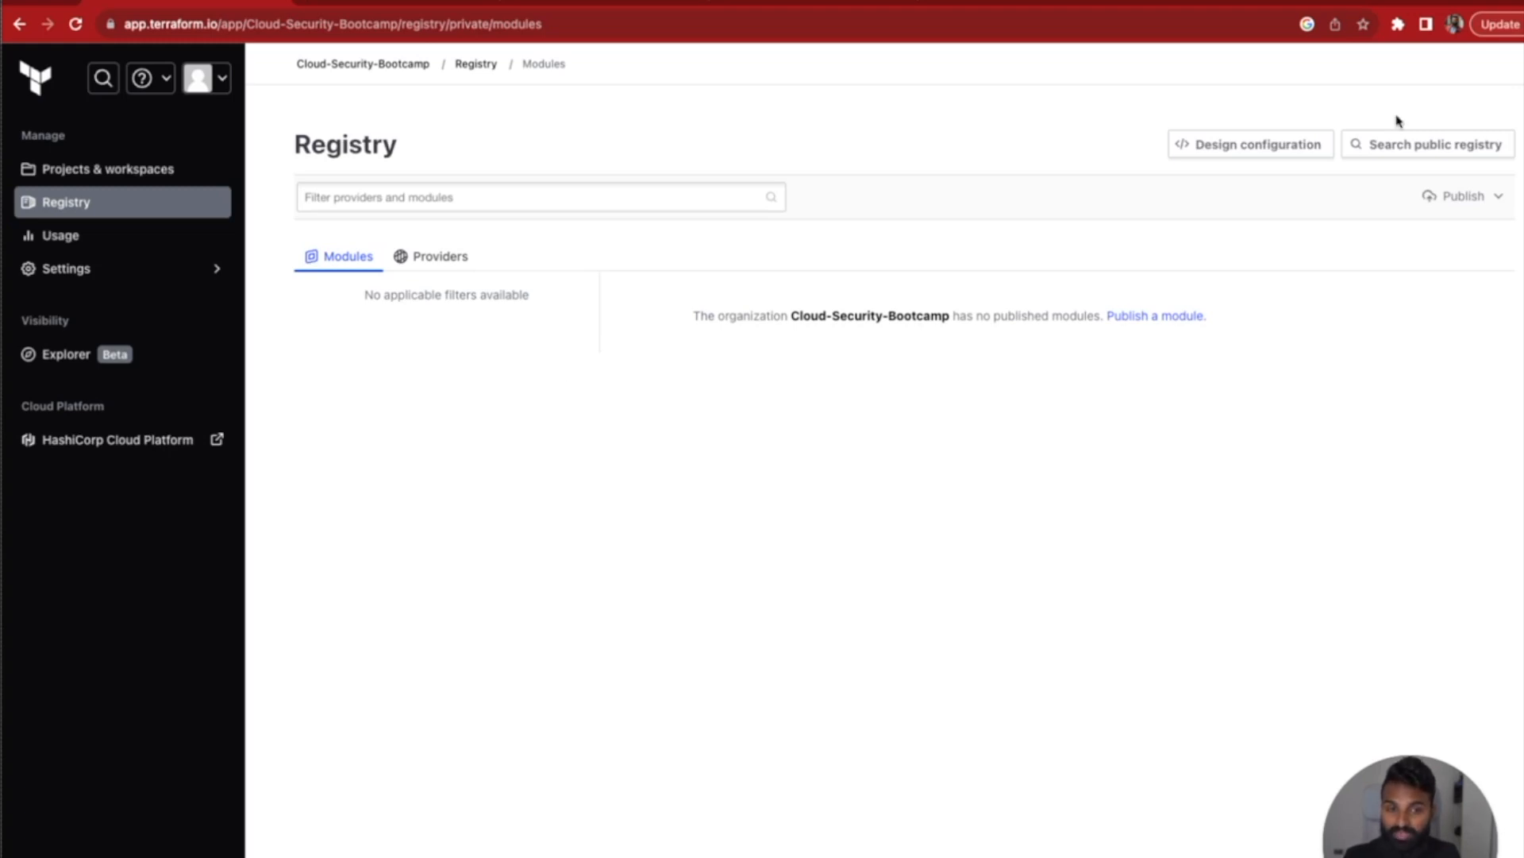
click(1407, 151)
click(520, 238)
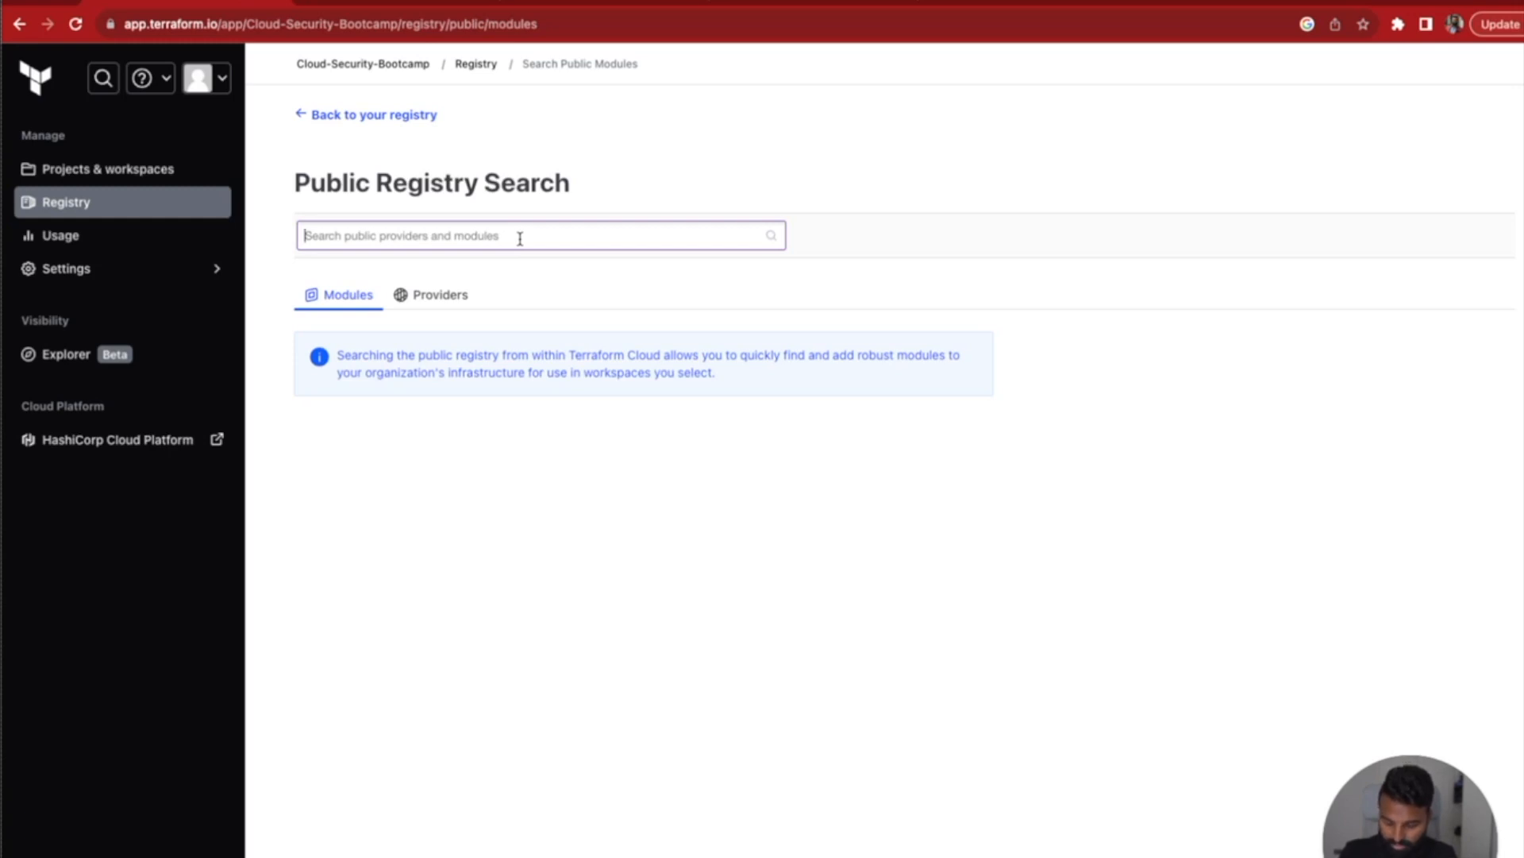
text(aws)
key(Return)
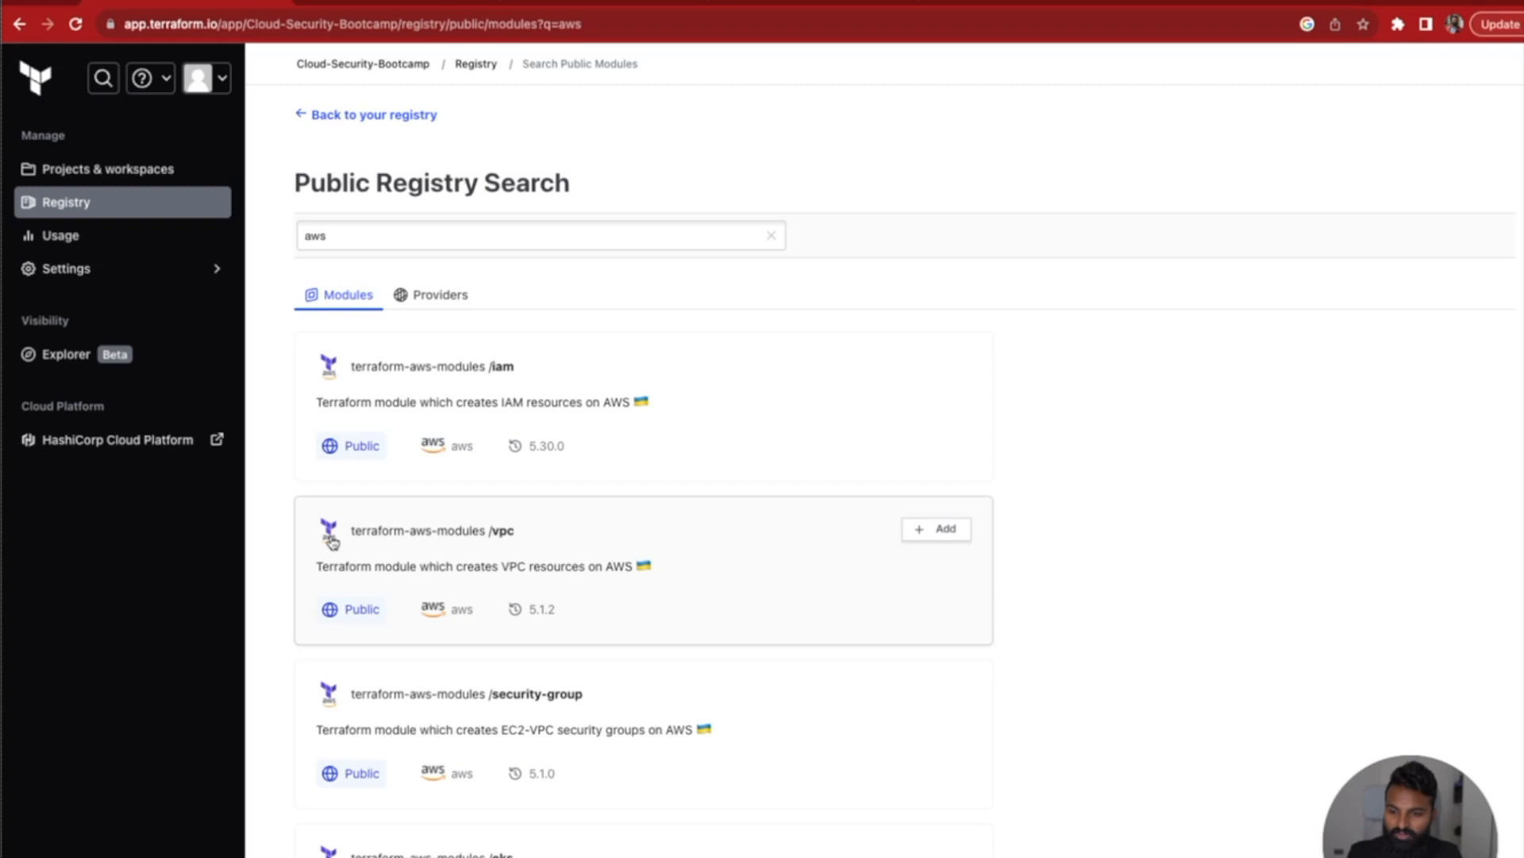
scroll(359, 752, down, 10)
scroll(357, 750, up, 1)
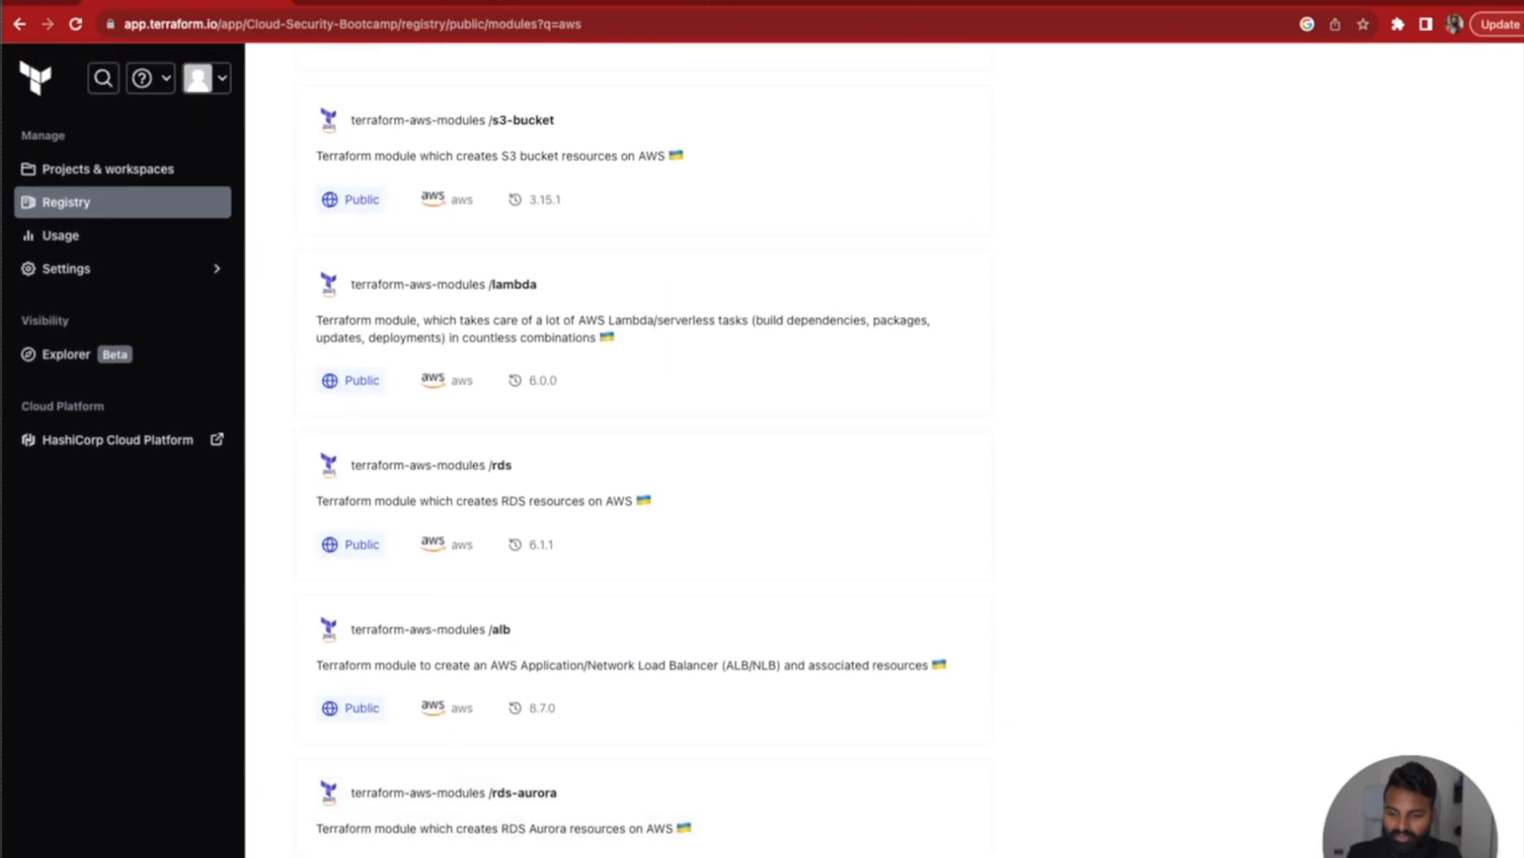
scroll(535, 497, up, 10)
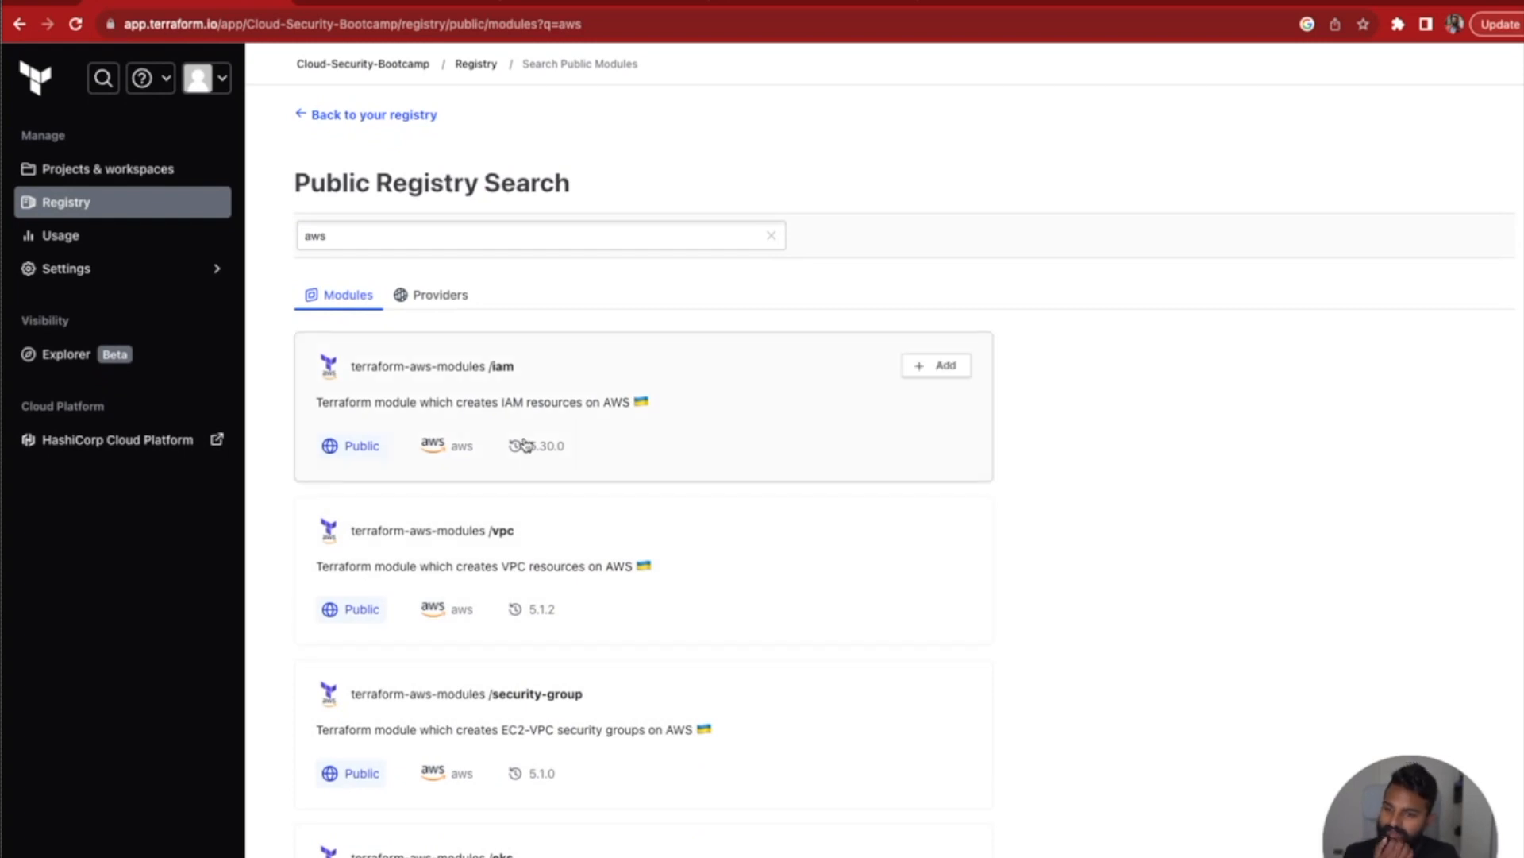
Open the terraform-aws-modules iam module's details and visit its publisher's page on the public Terraform Registry.
click(443, 449)
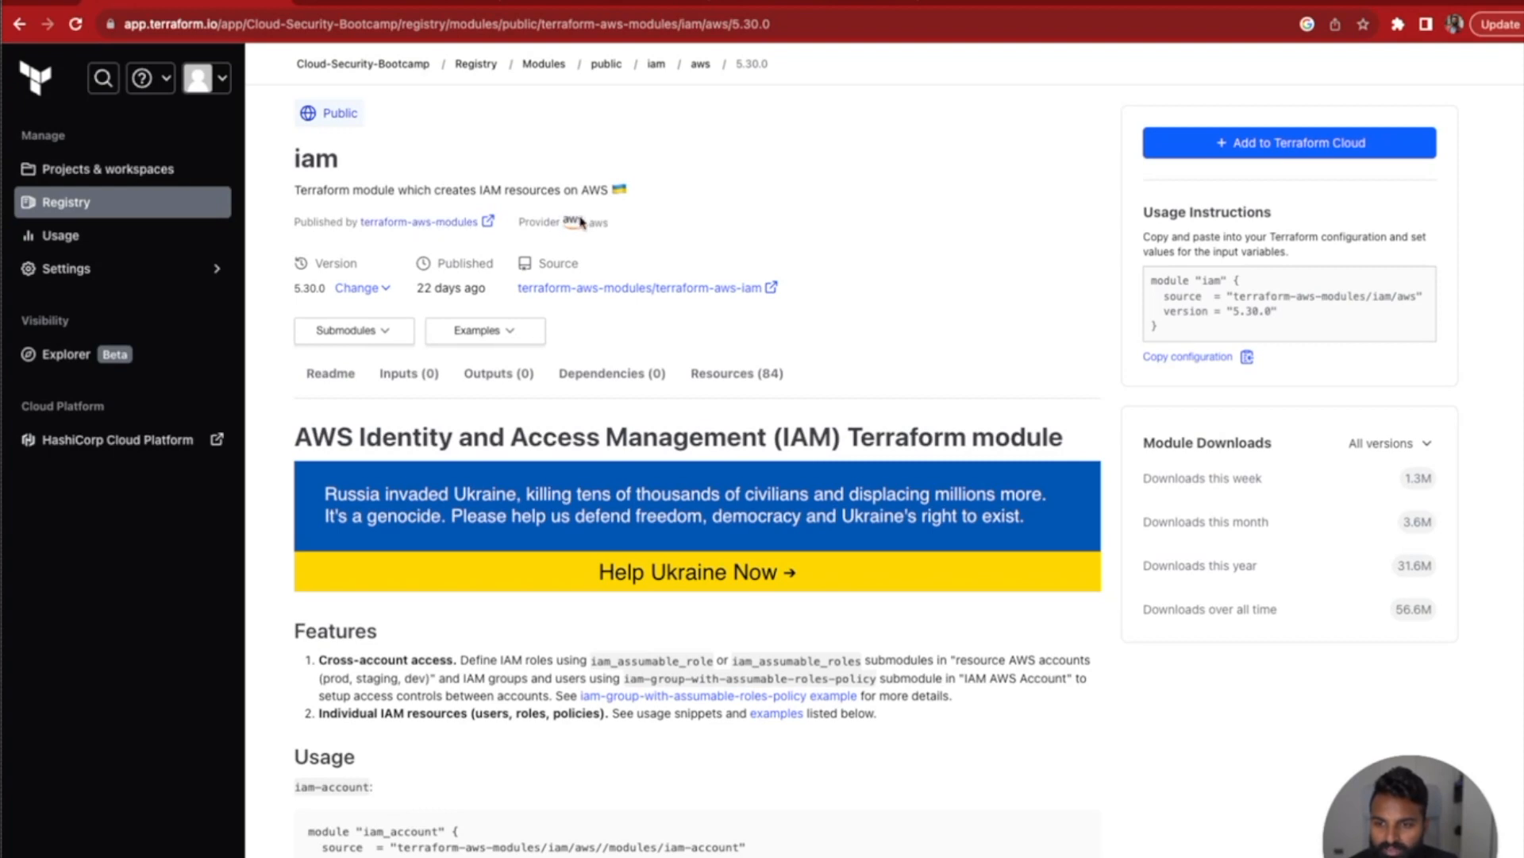
drag(565, 222, 597, 232)
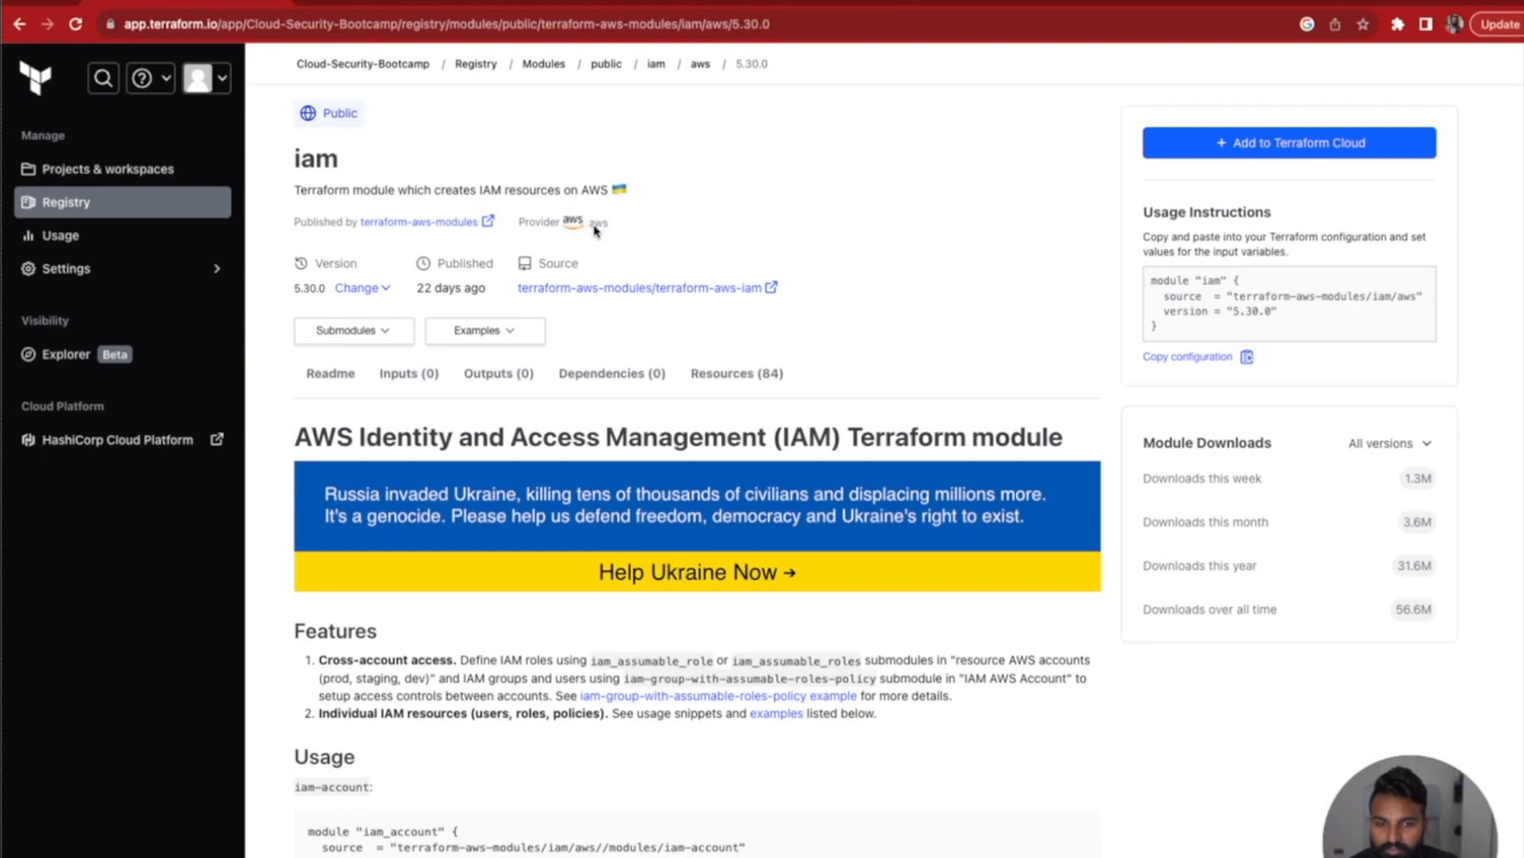
click(396, 224)
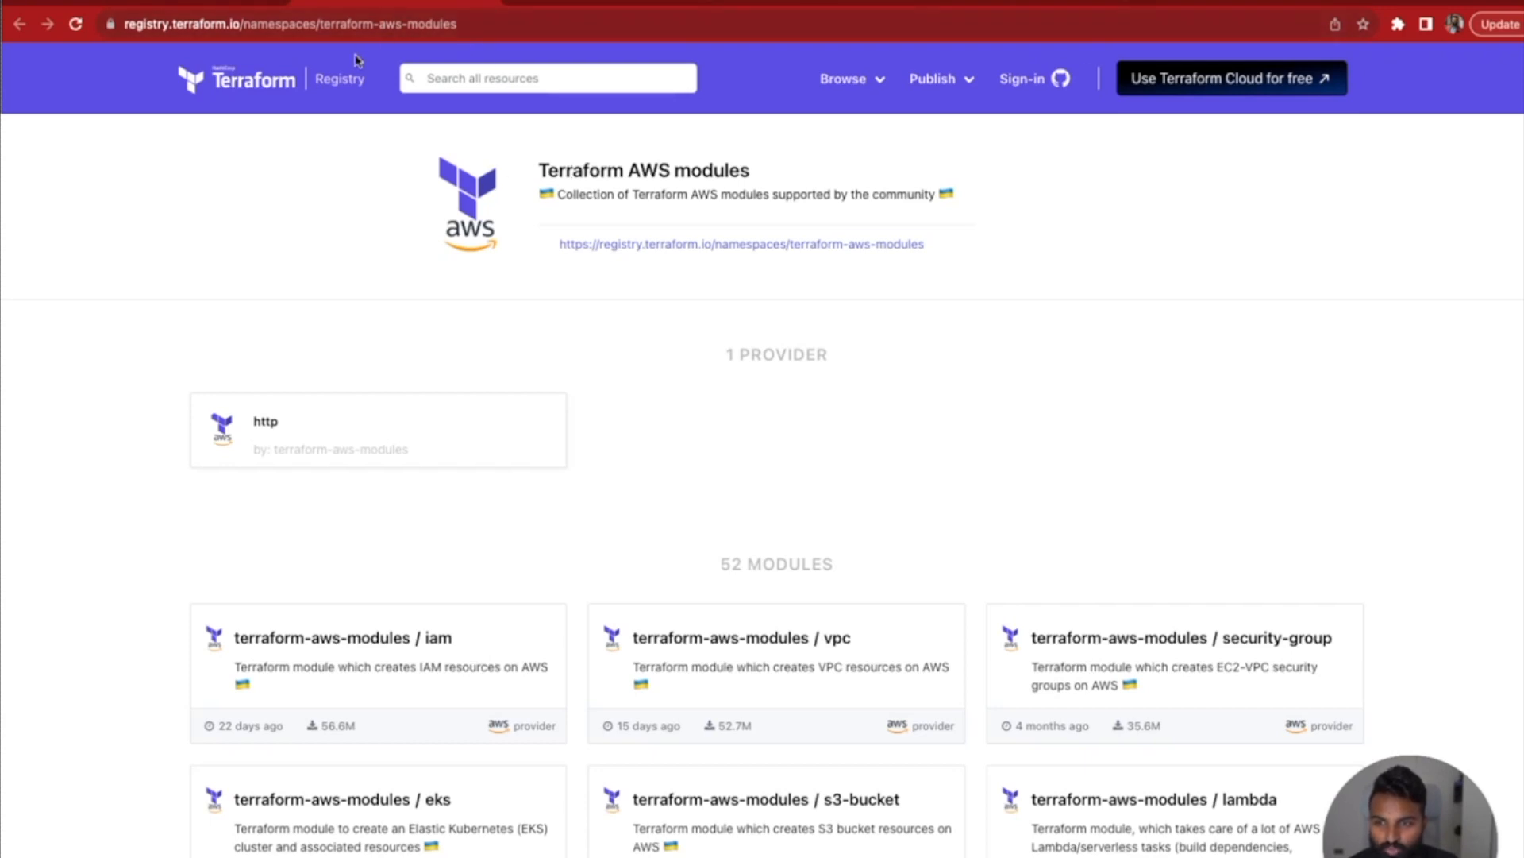
click(144, 24)
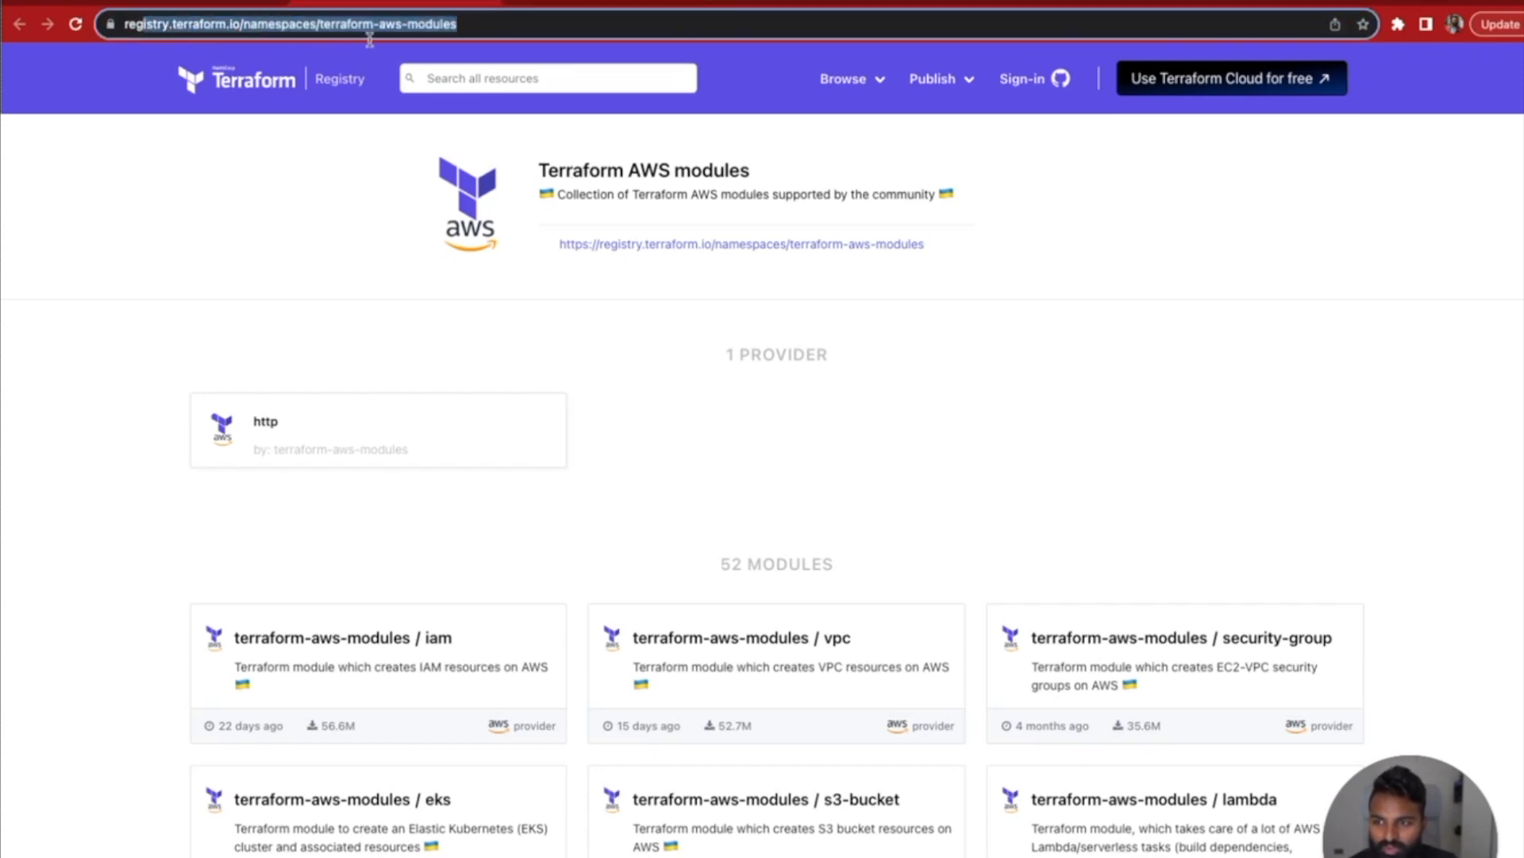
click(436, 26)
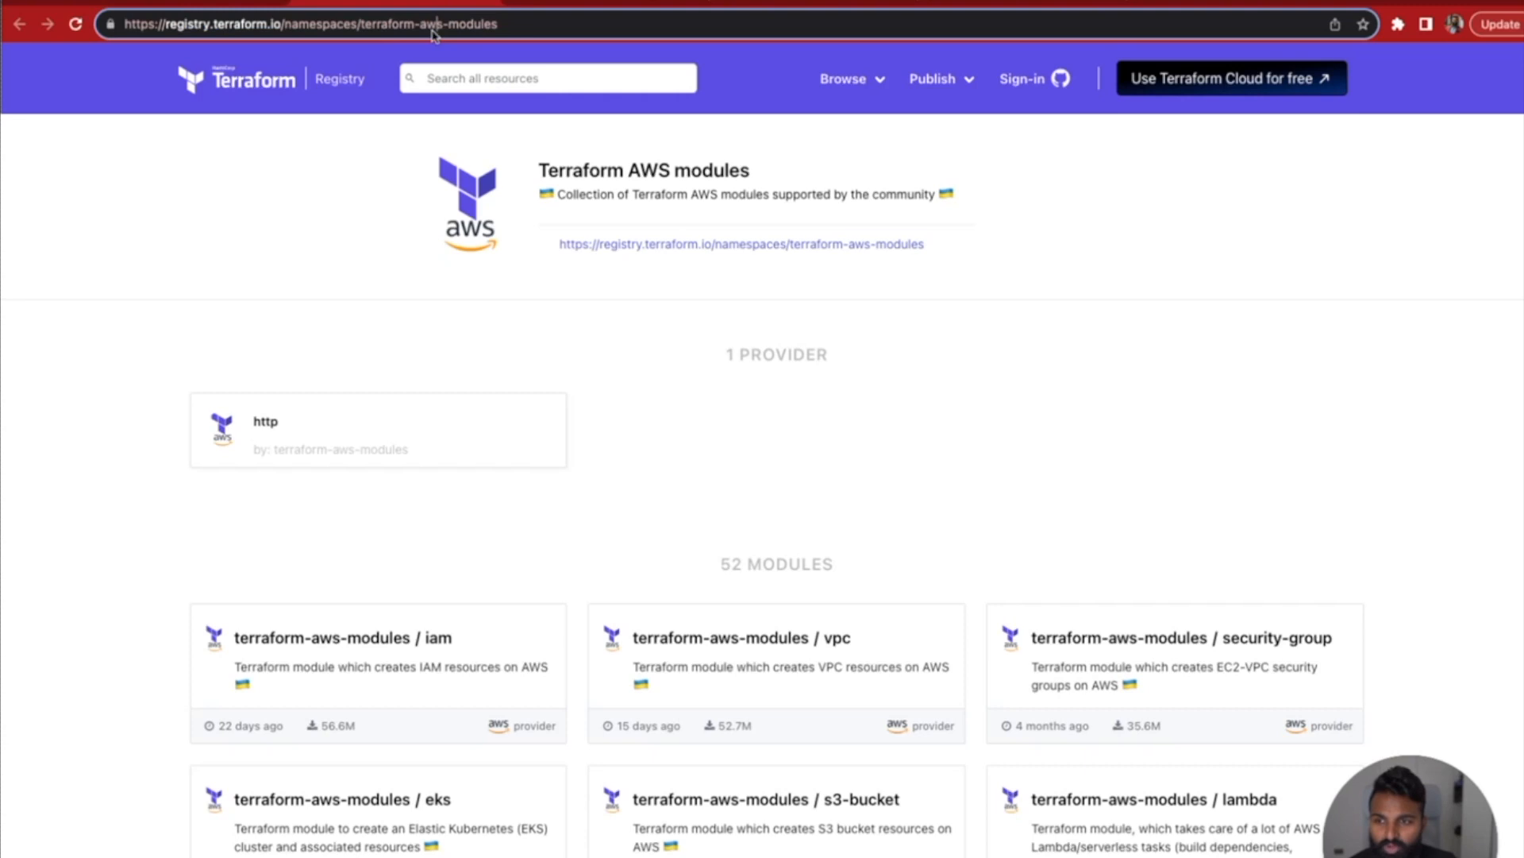
View the Azure provider from the public Terraform Registry's featured providers and return to the organization's registry in Terraform Cloud.
click(340, 79)
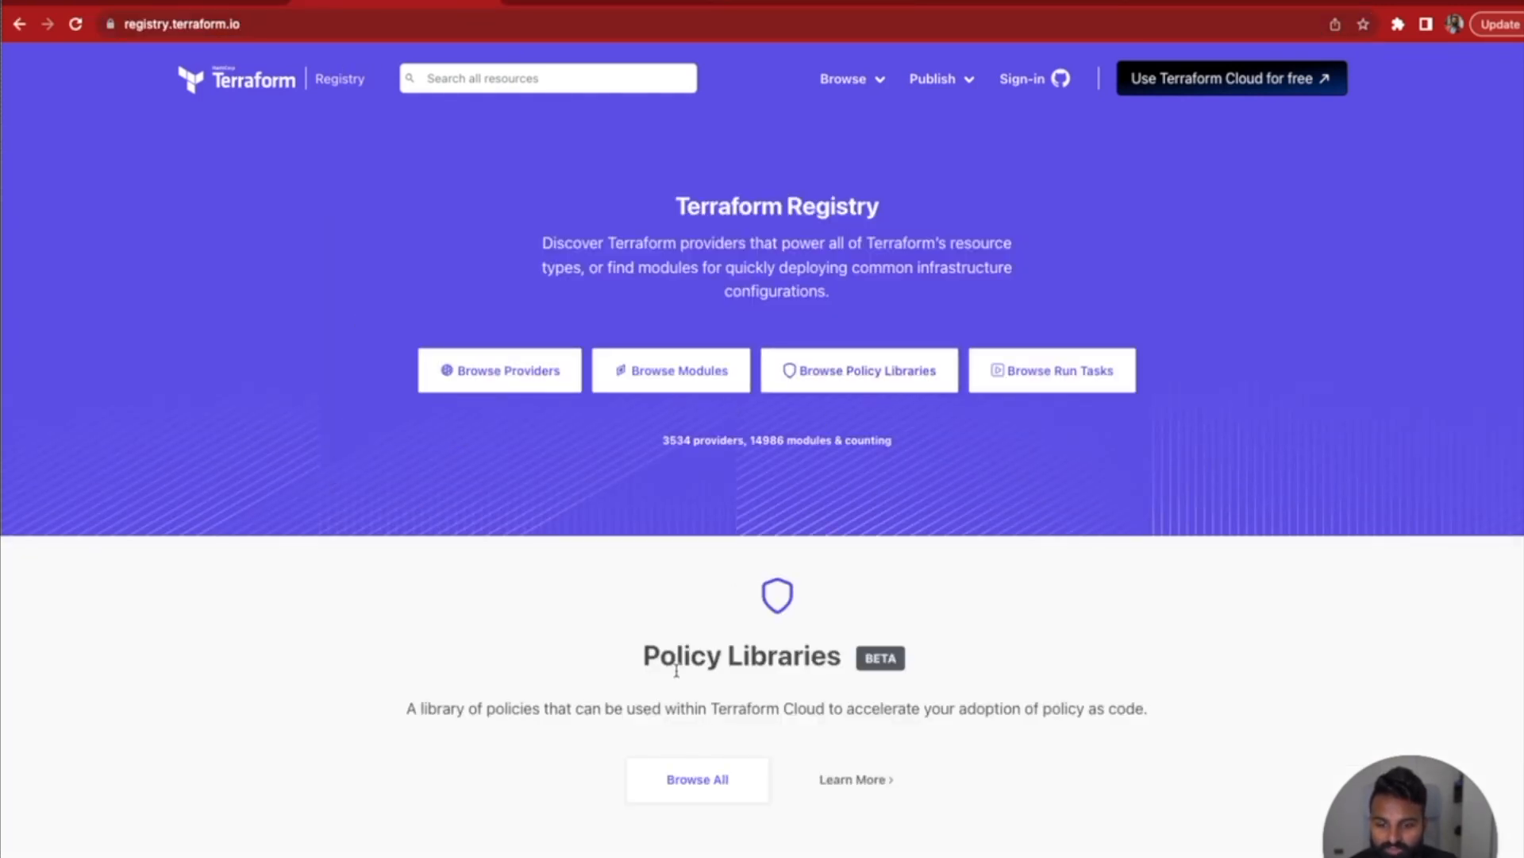
scroll(678, 675, down, 5)
scroll(678, 675, down, 2)
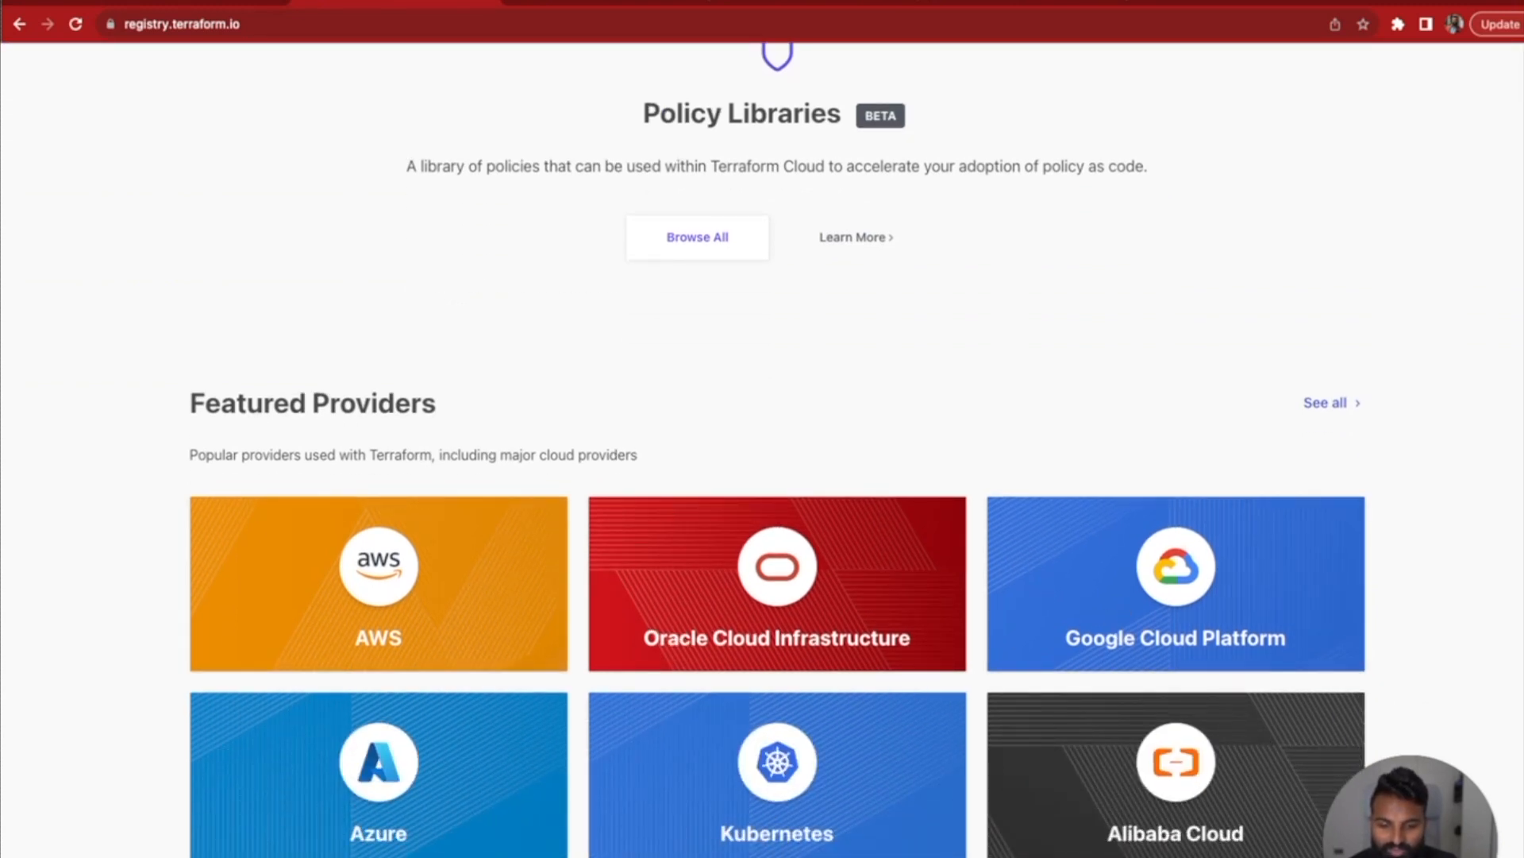
click(442, 753)
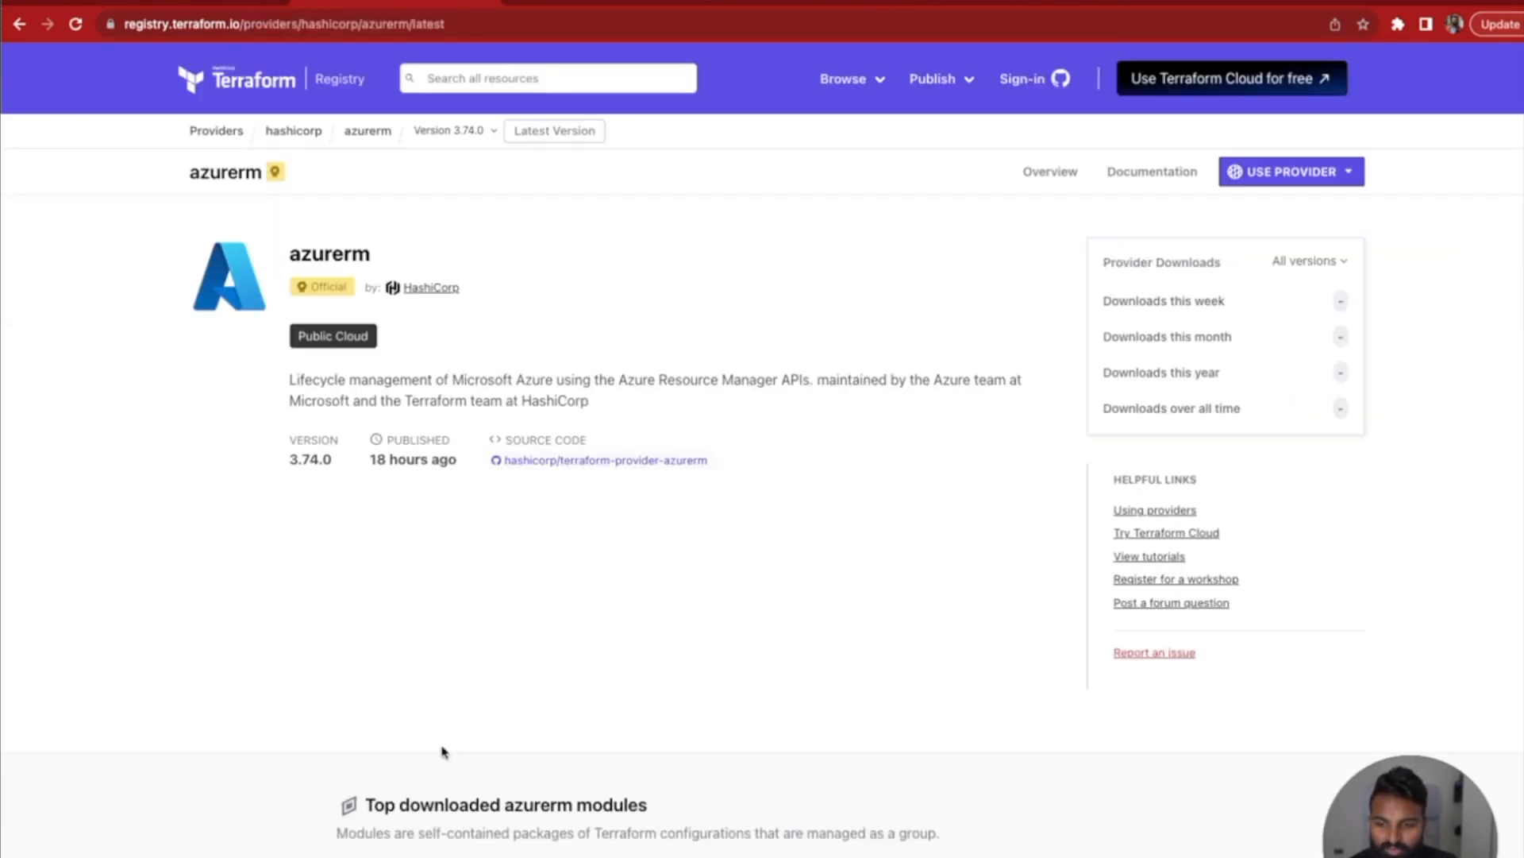
scroll(443, 751, left, 5)
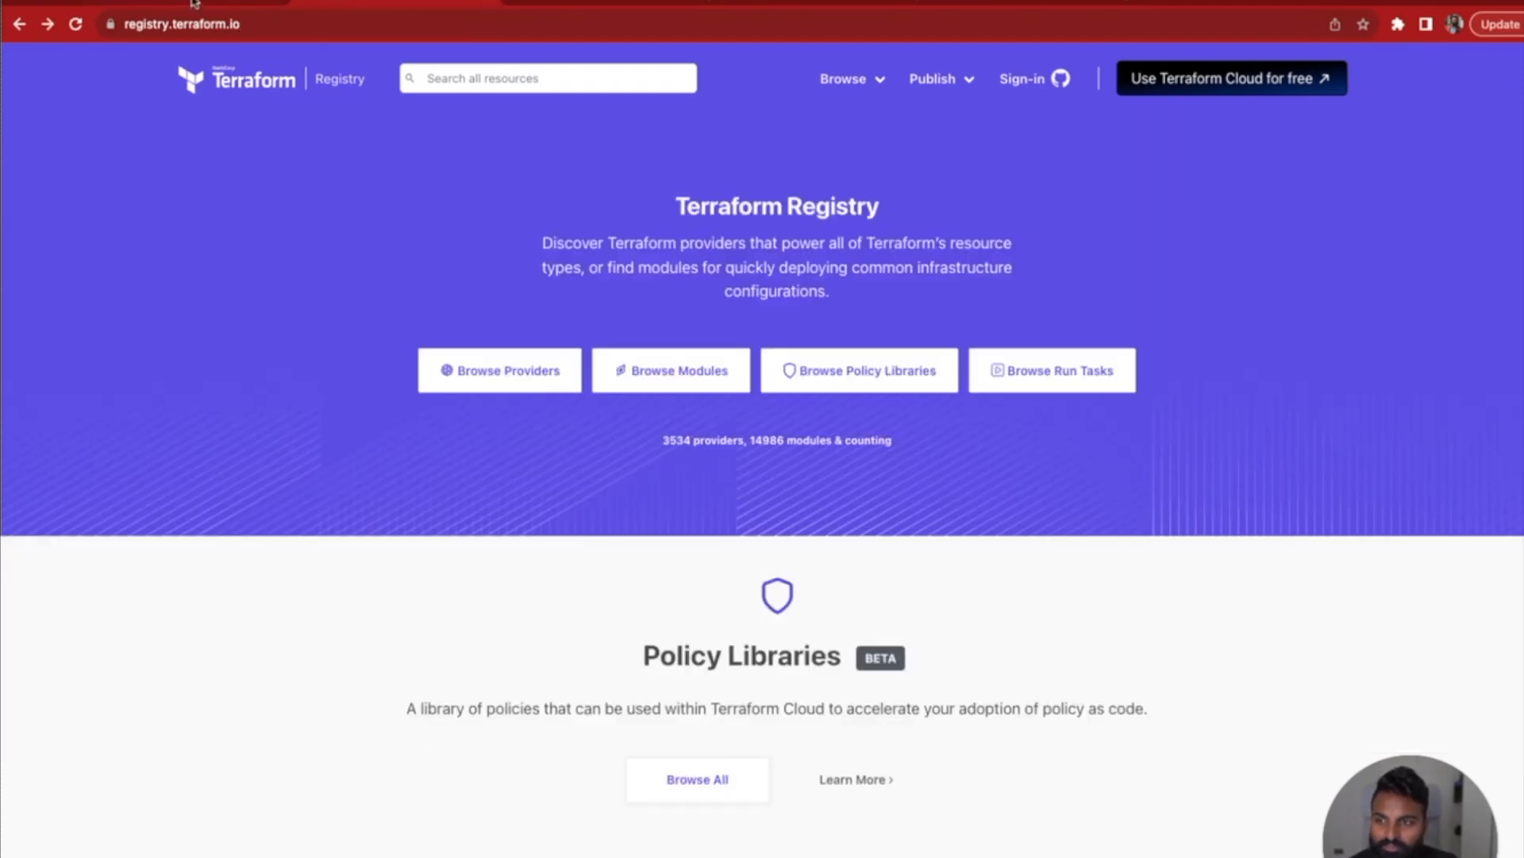
click(191, 3)
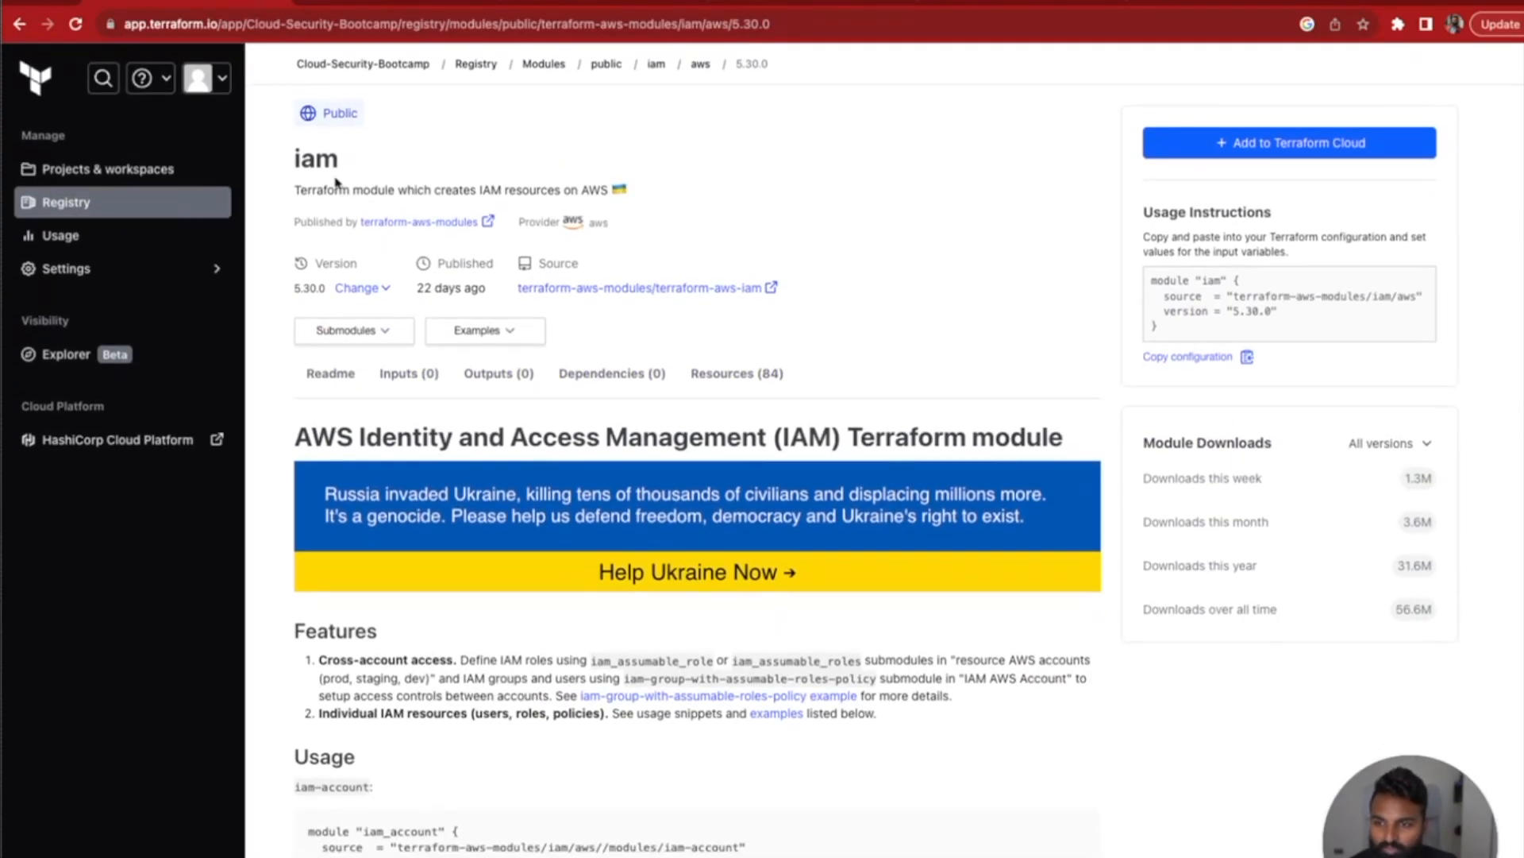
click(462, 65)
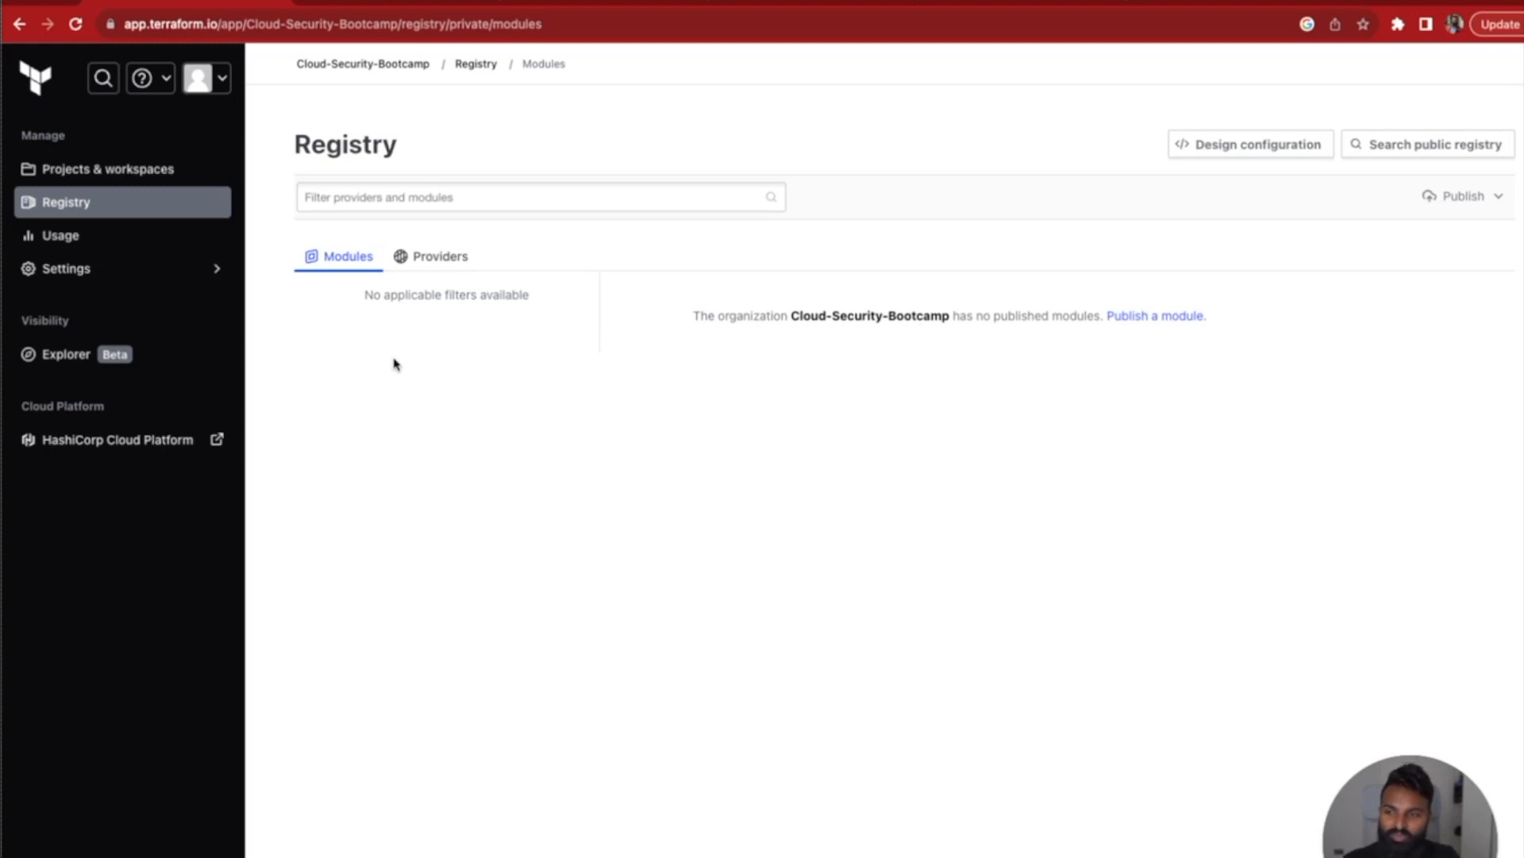
Look through the Cloud-Security-Bootcamp organization's general, plan and billing, and tags settings.
click(178, 278)
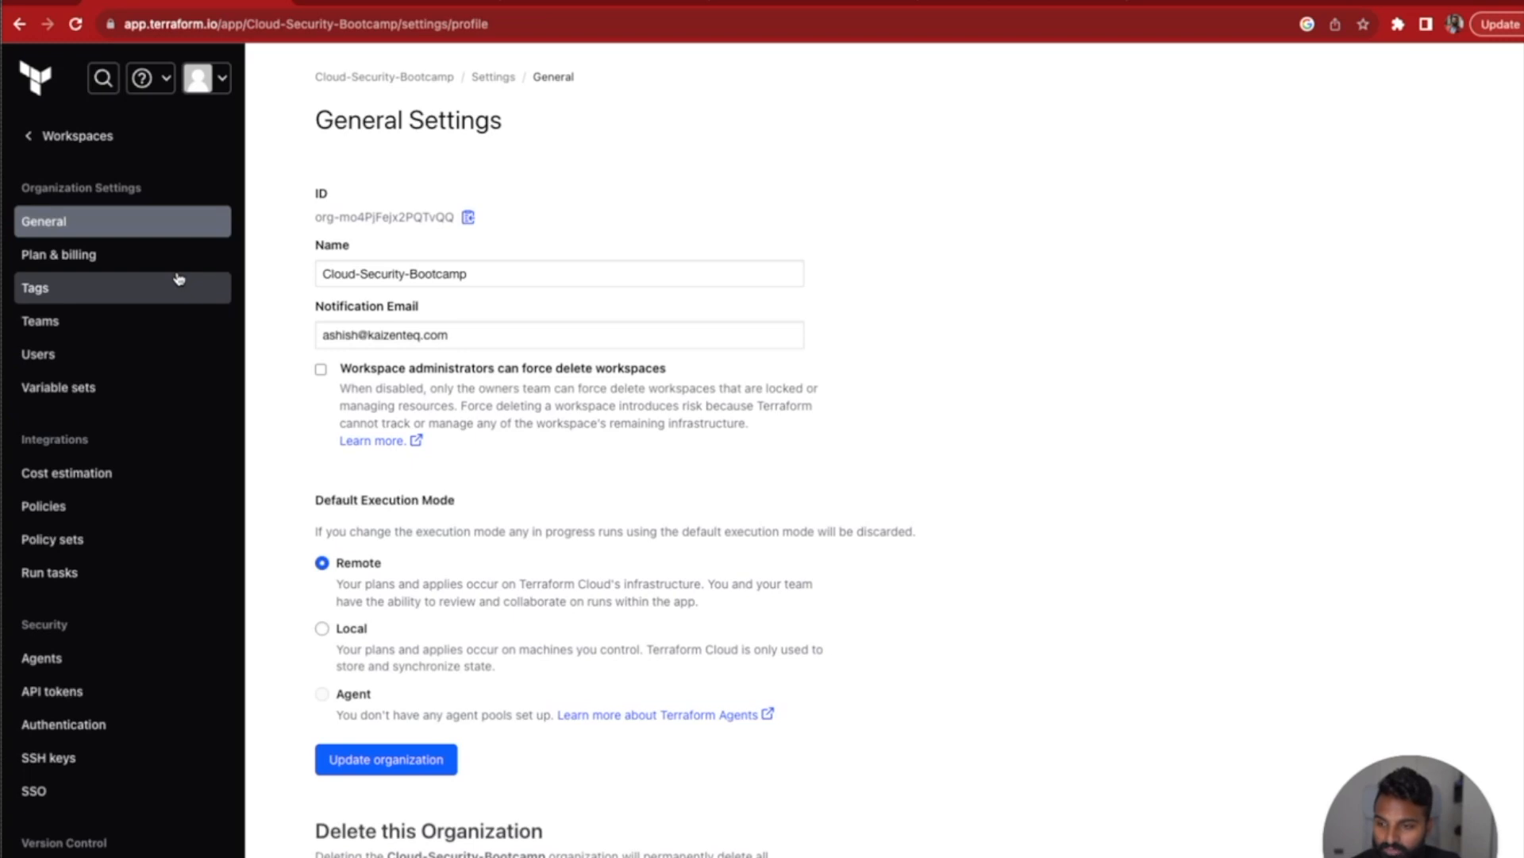
click(179, 282)
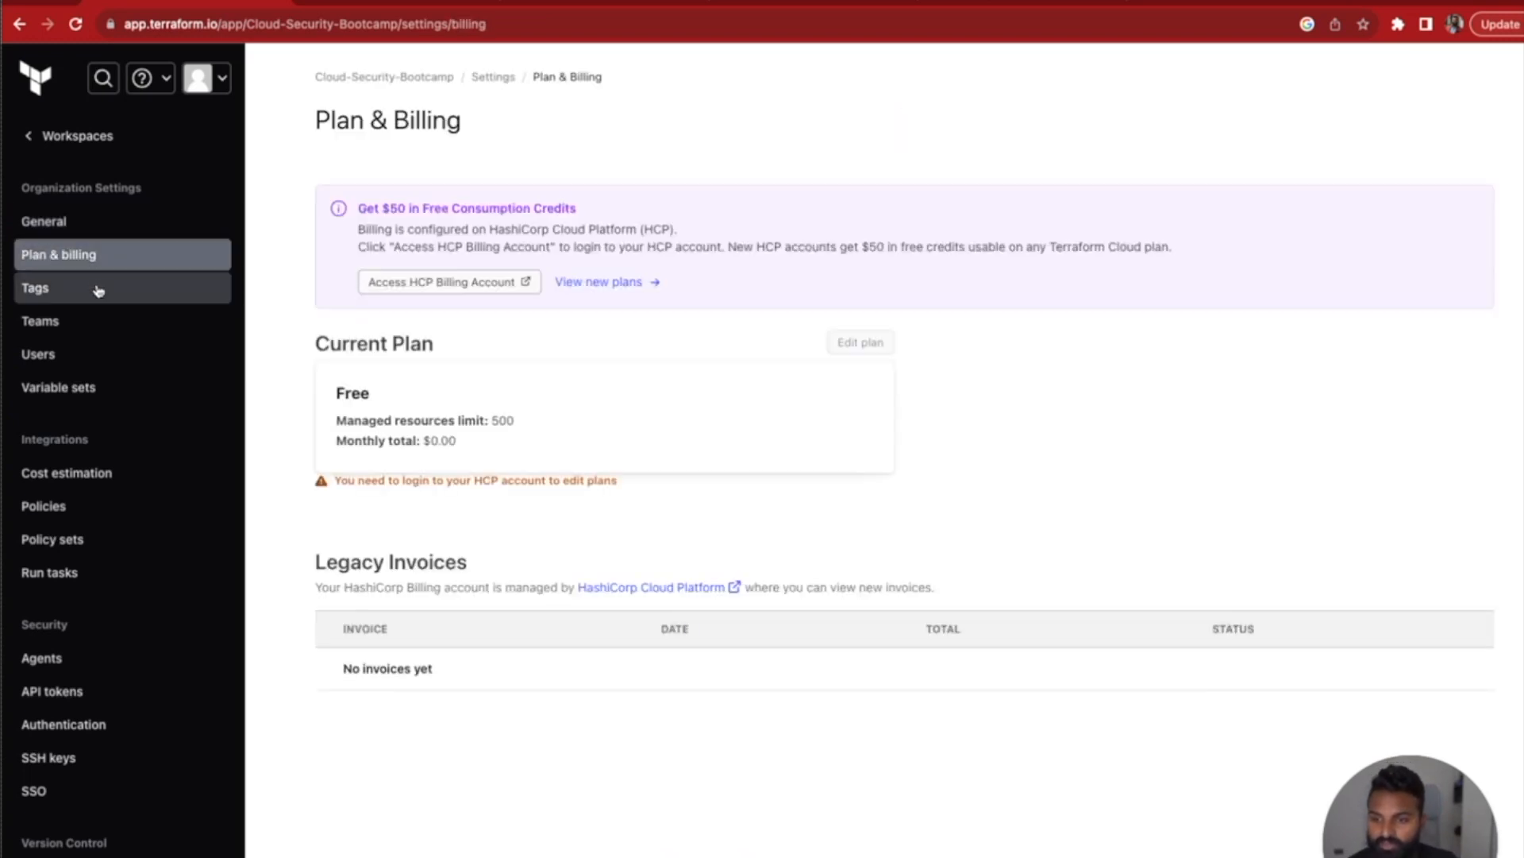
click(97, 290)
Examine the owners team's visibility options and the users available to add as team members, without changing anything.
click(95, 317)
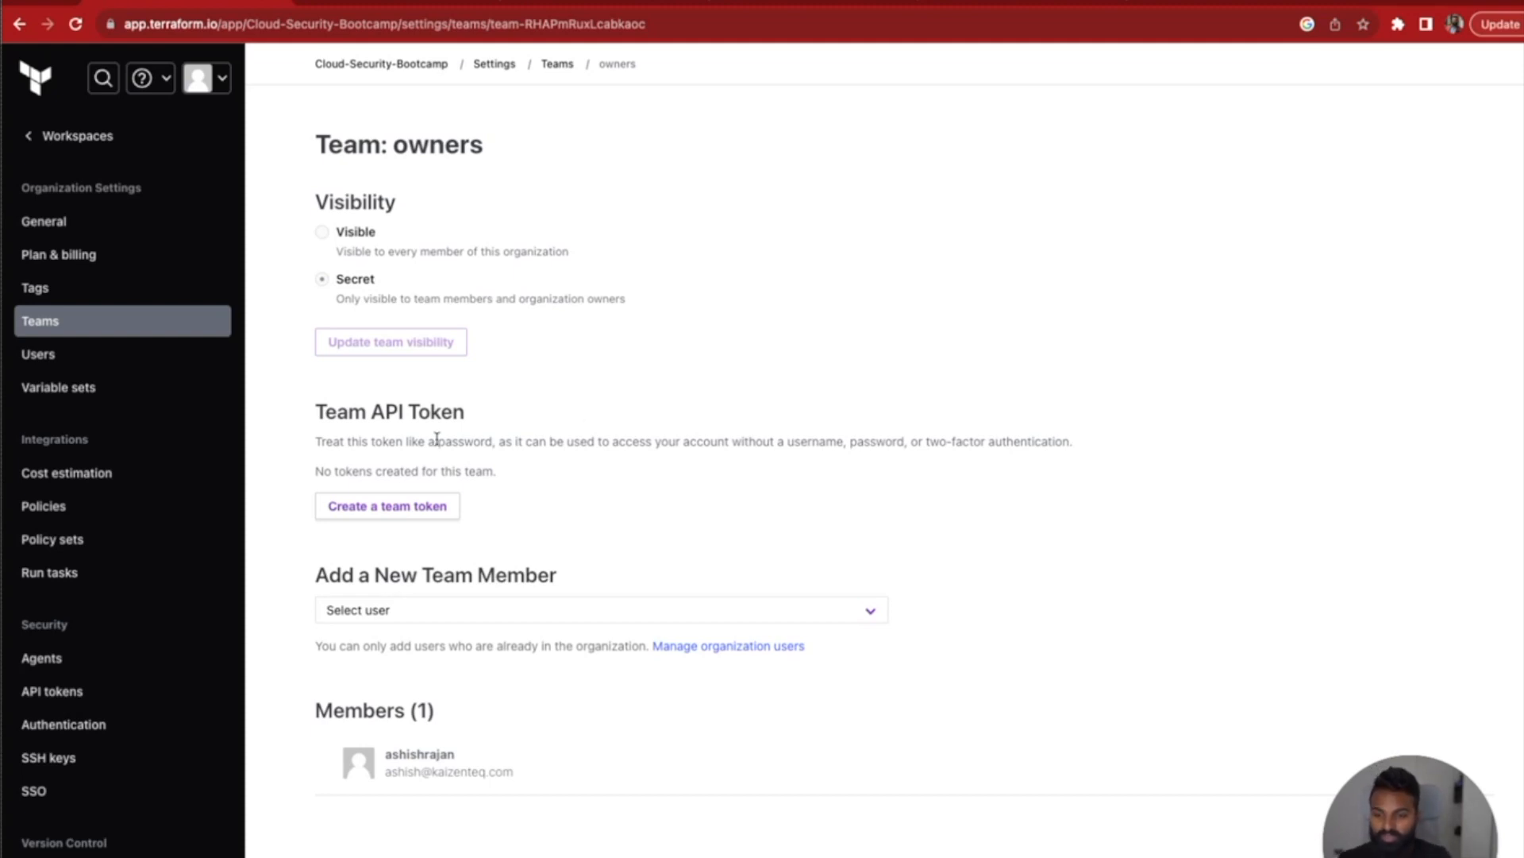
click(447, 613)
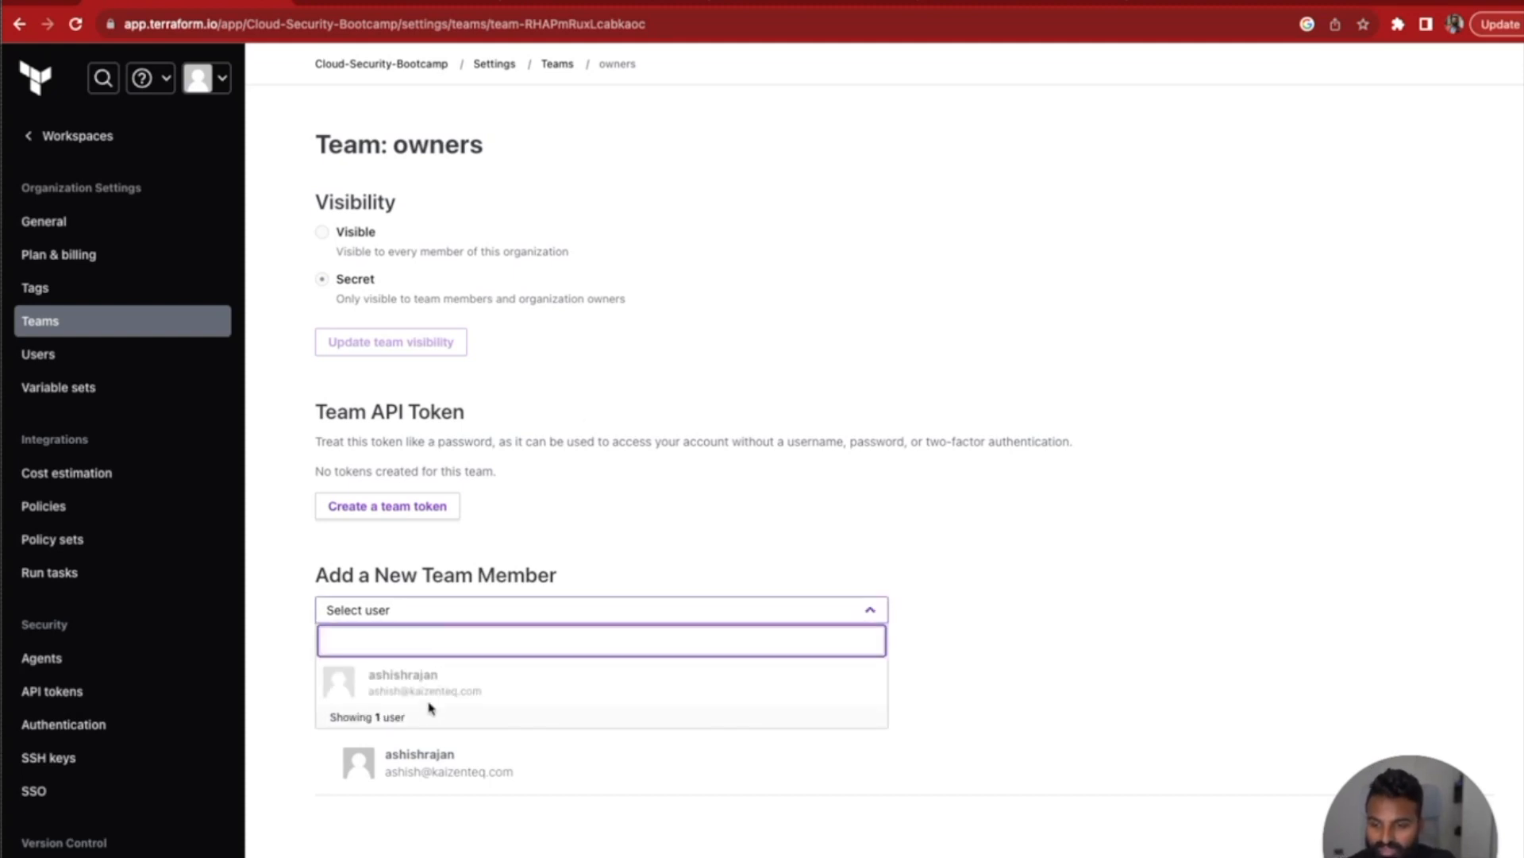
click(744, 484)
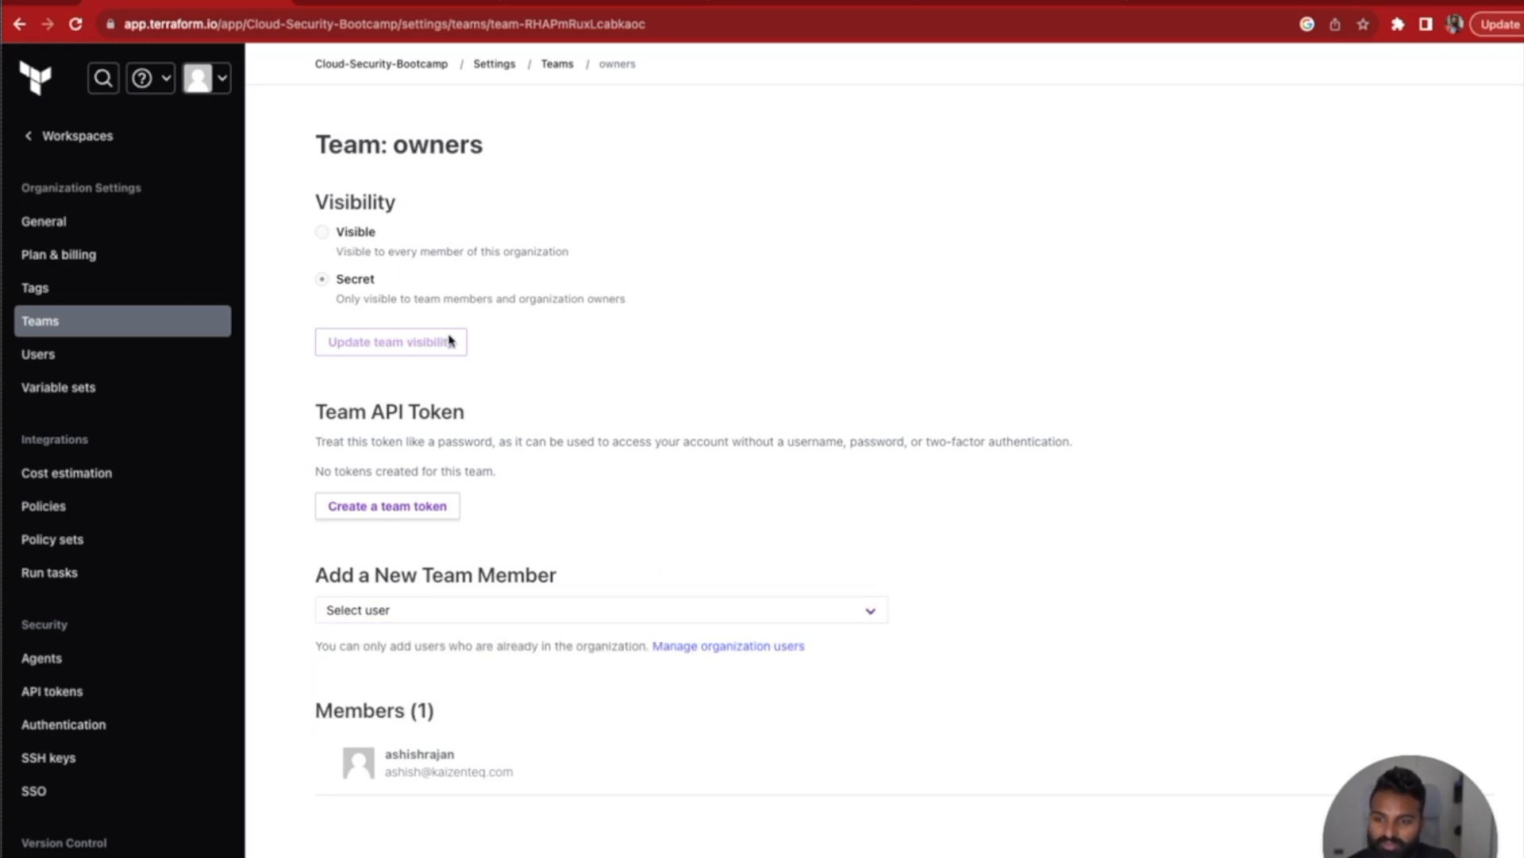
drag(337, 298, 588, 316)
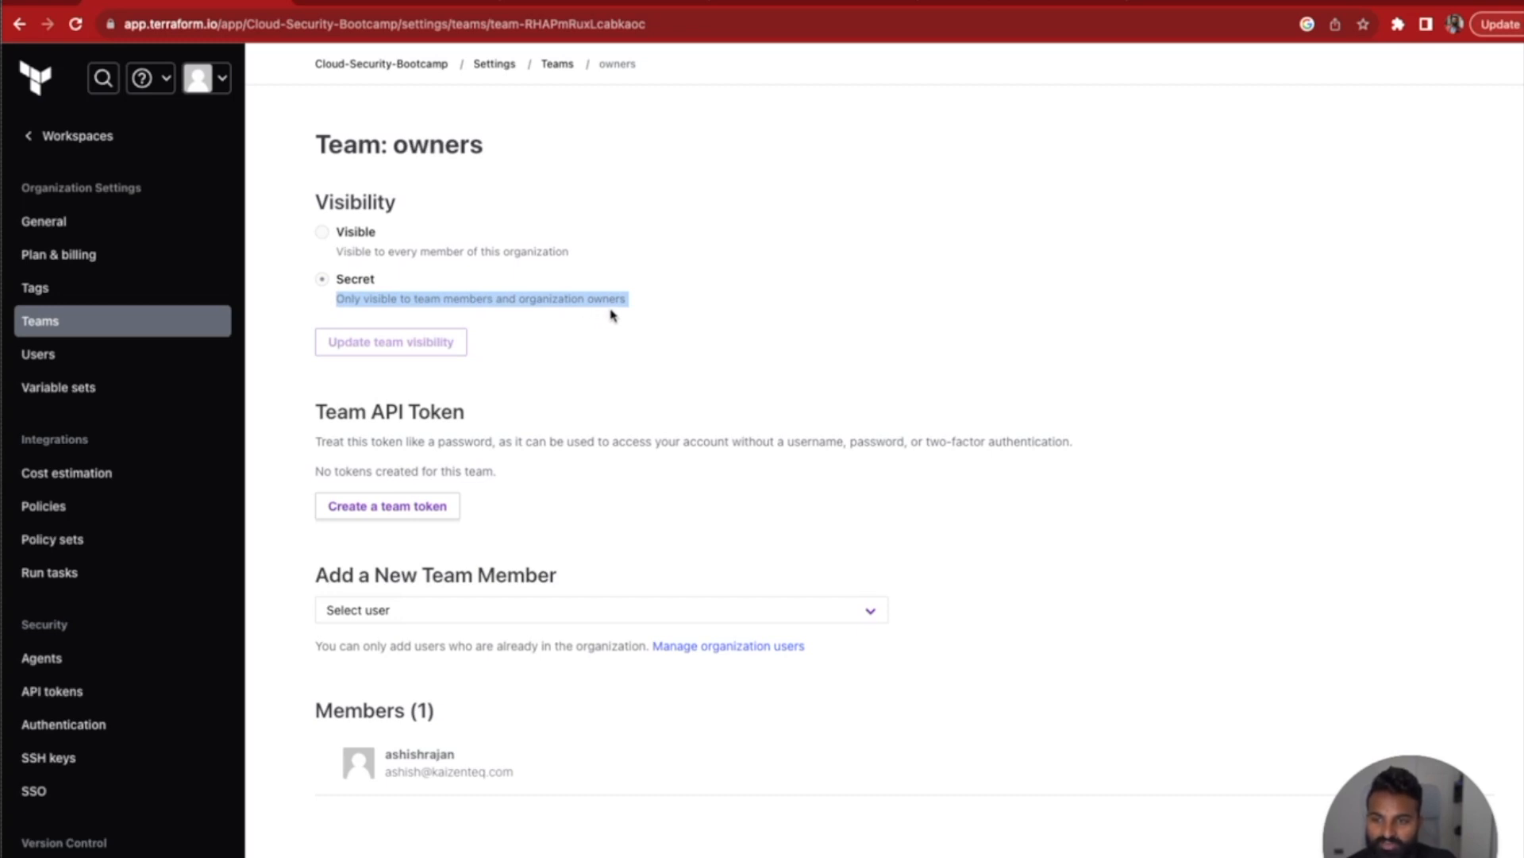
mouse_move(319, 145)
mouse_down()
mouse_move(482, 146)
mouse_move(319, 133)
mouse_up()
click(476, 146)
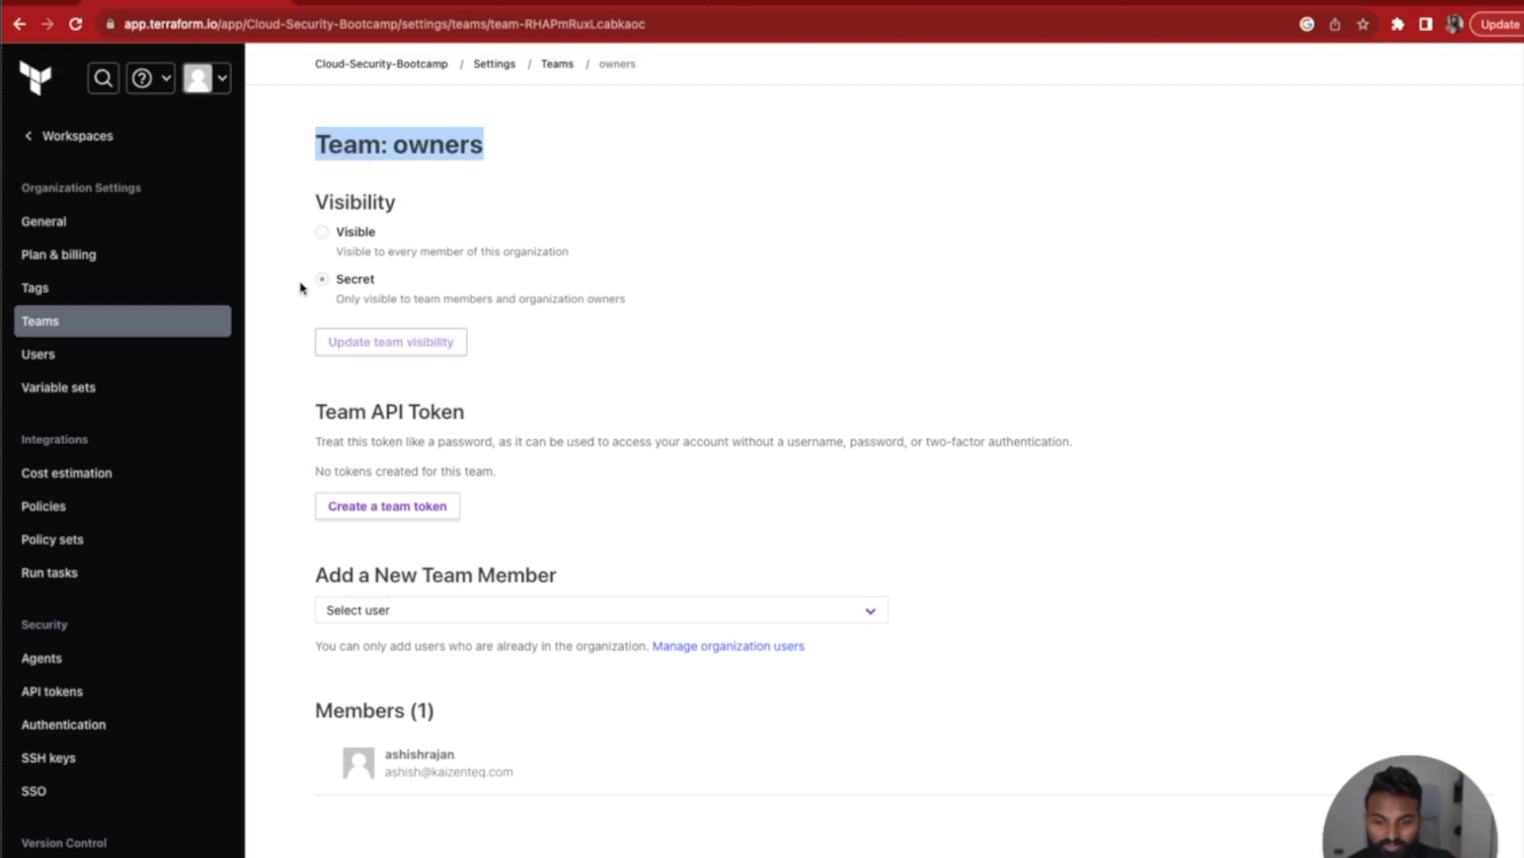
Open the form for inviting a user to the organization, view its team choices, and cancel the invitation.
click(161, 363)
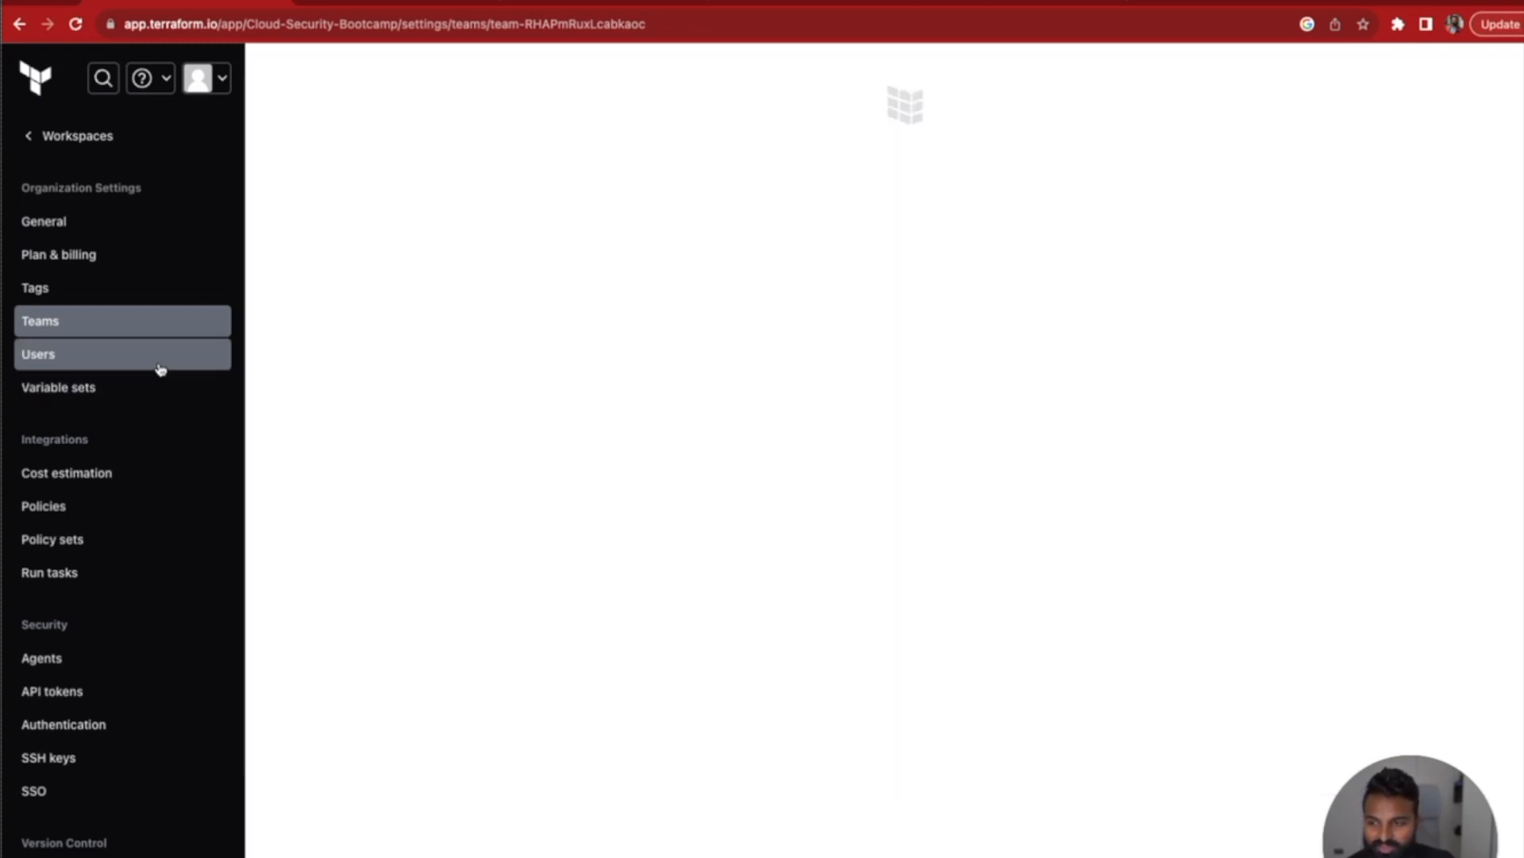
click(1441, 112)
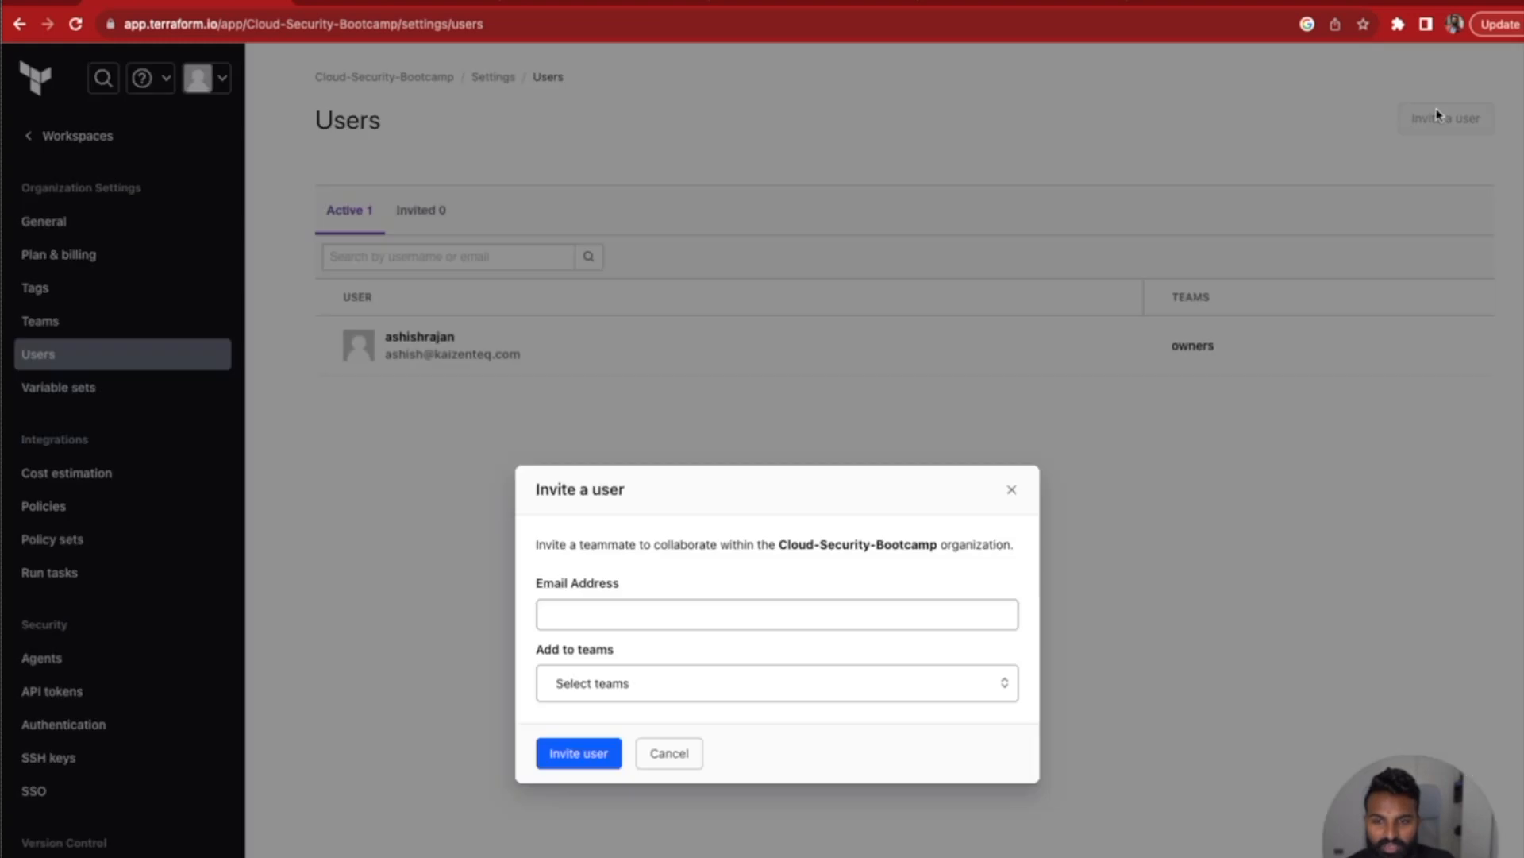
click(630, 694)
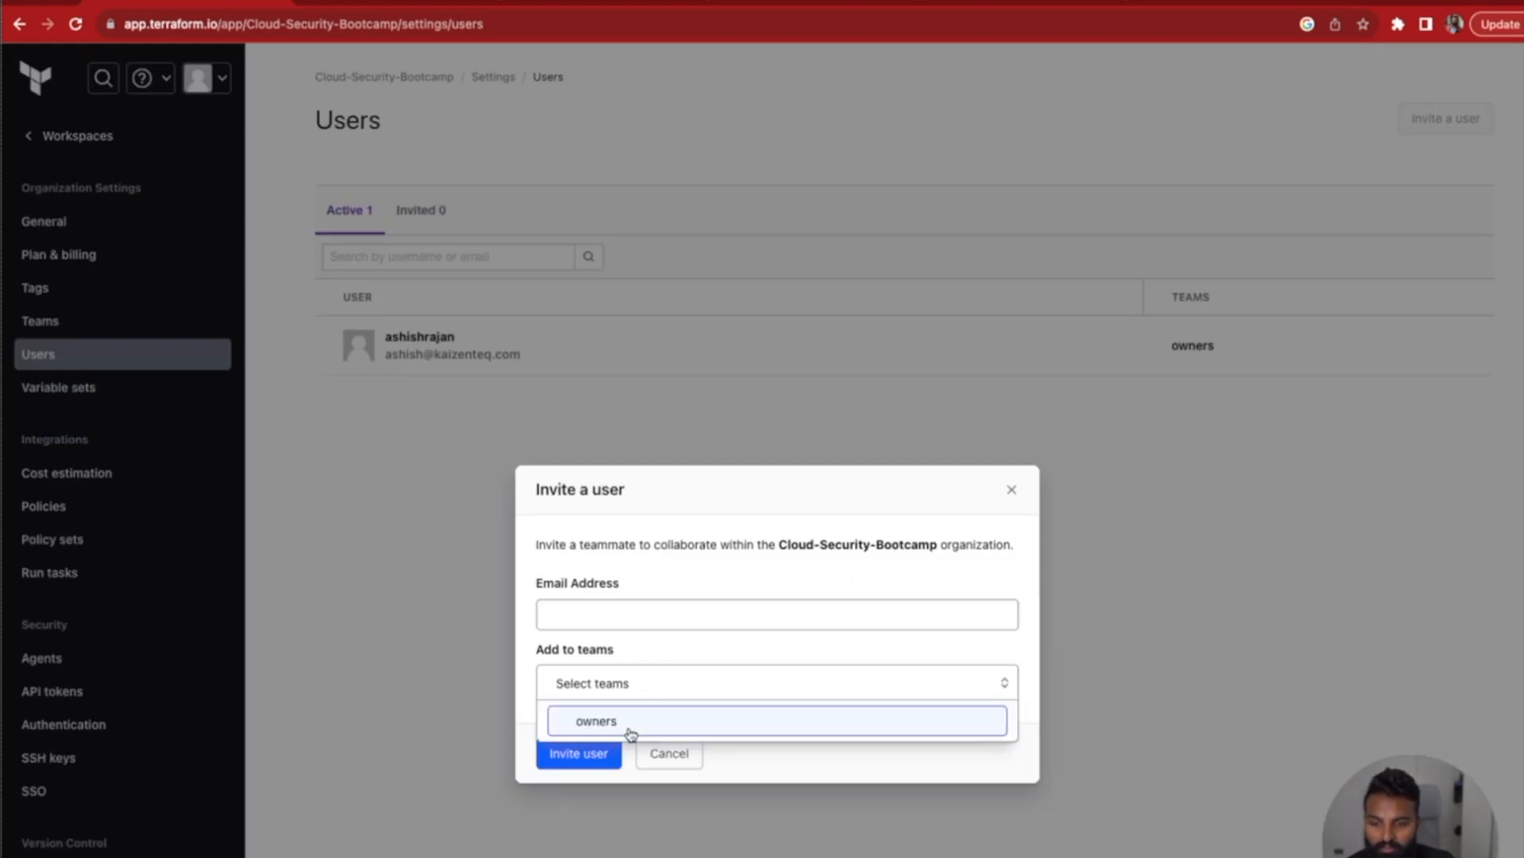
click(671, 754)
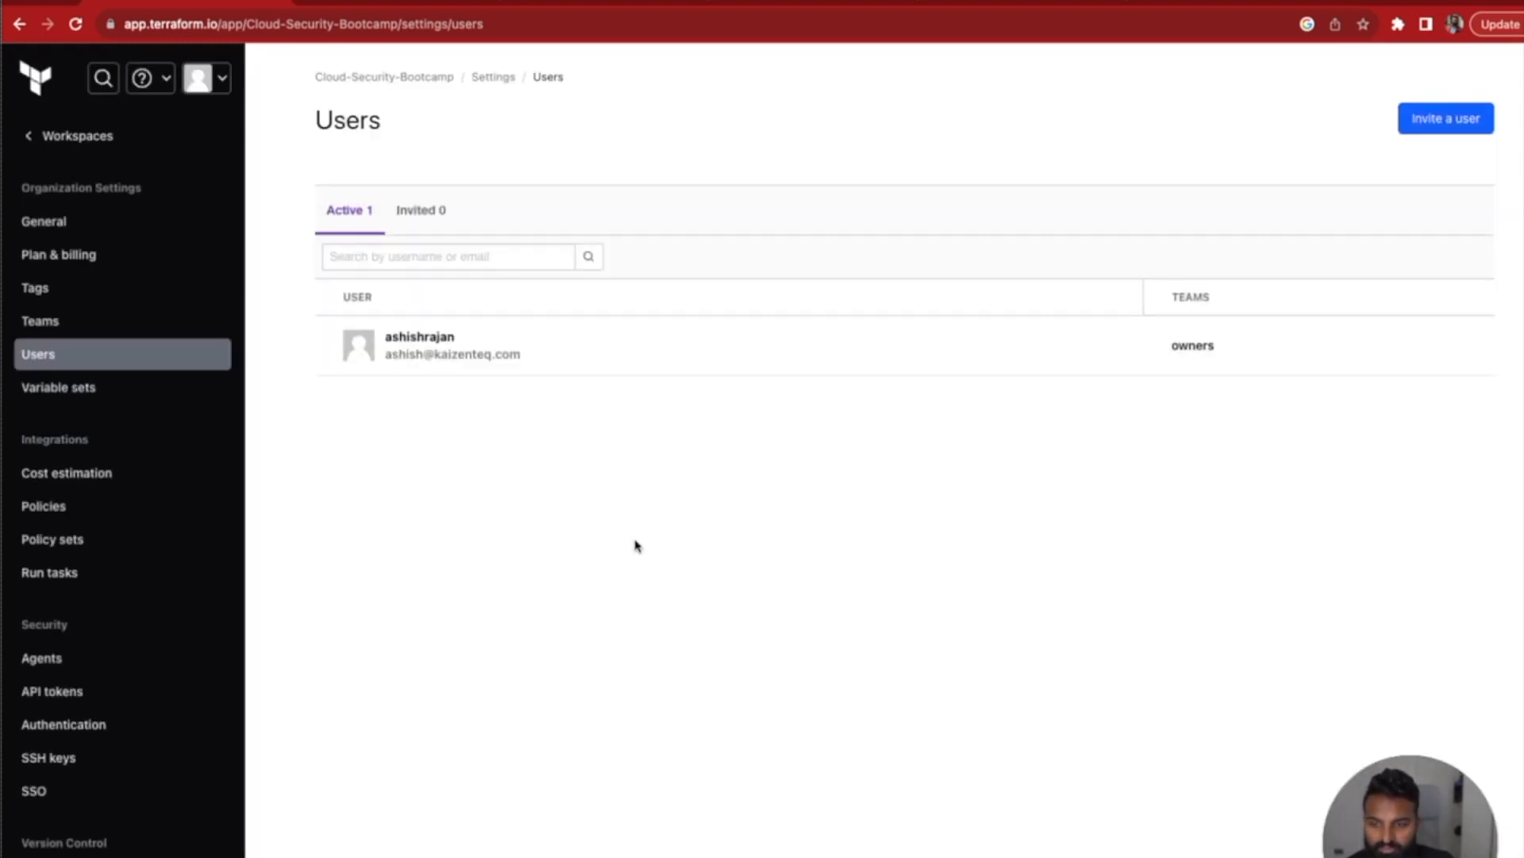
Revisit the organization's team and user settings and inspect the owners team again.
click(112, 327)
click(54, 353)
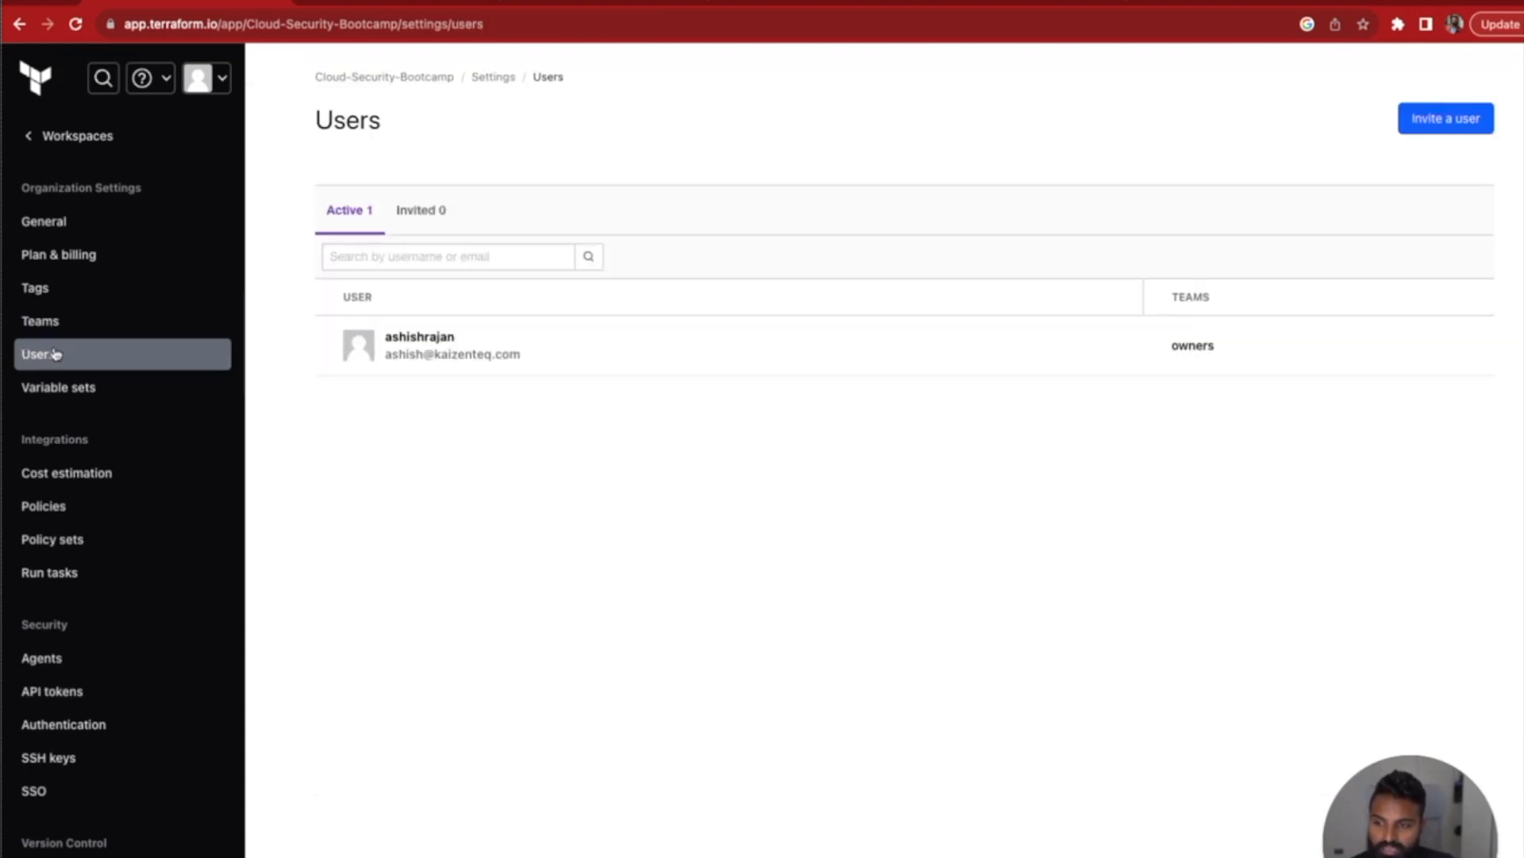
click(68, 321)
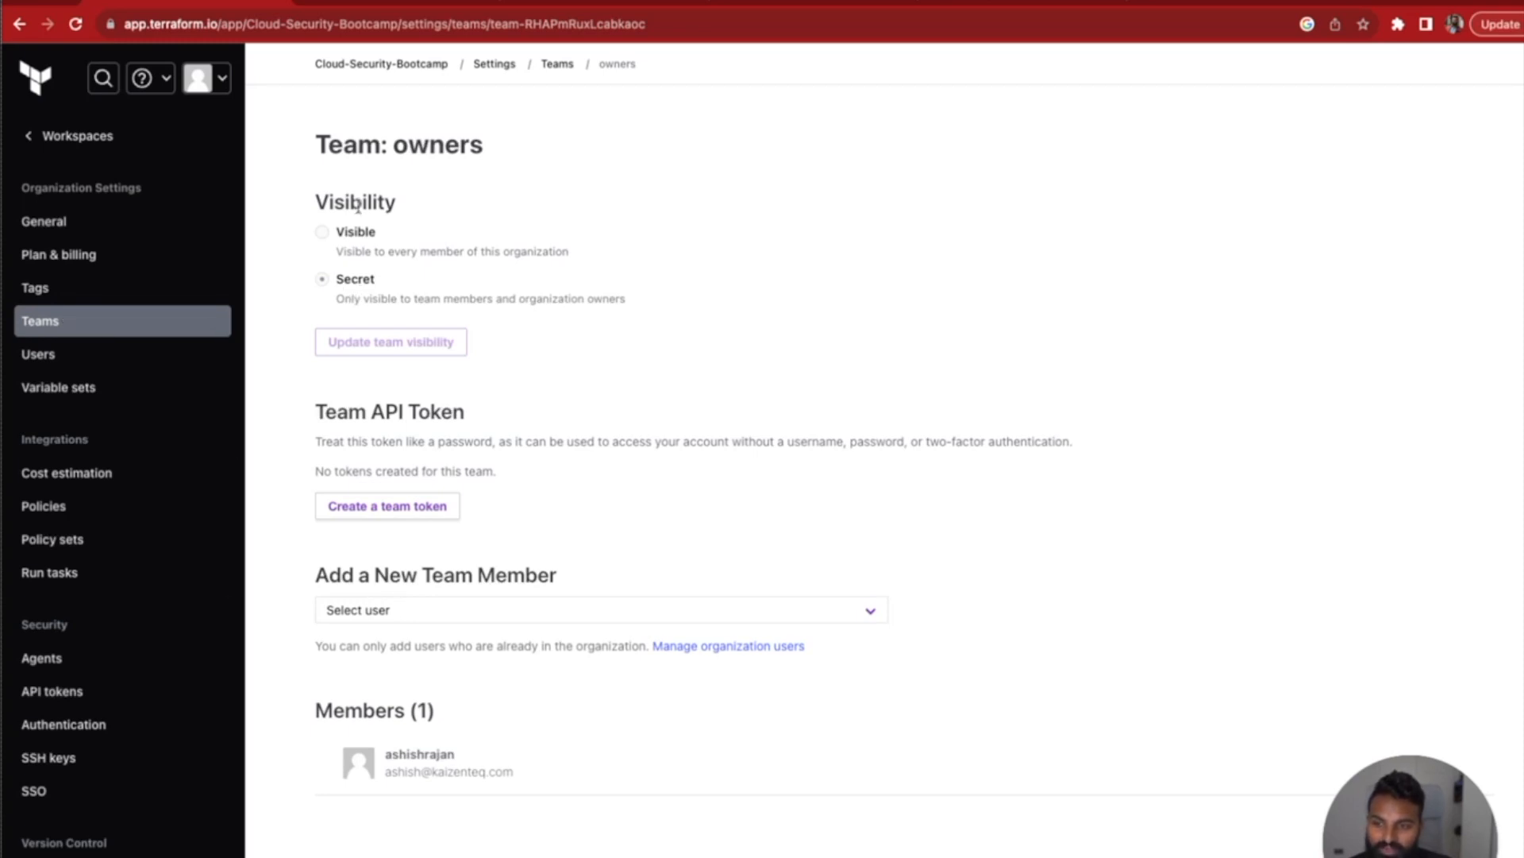
drag(497, 146, 397, 147)
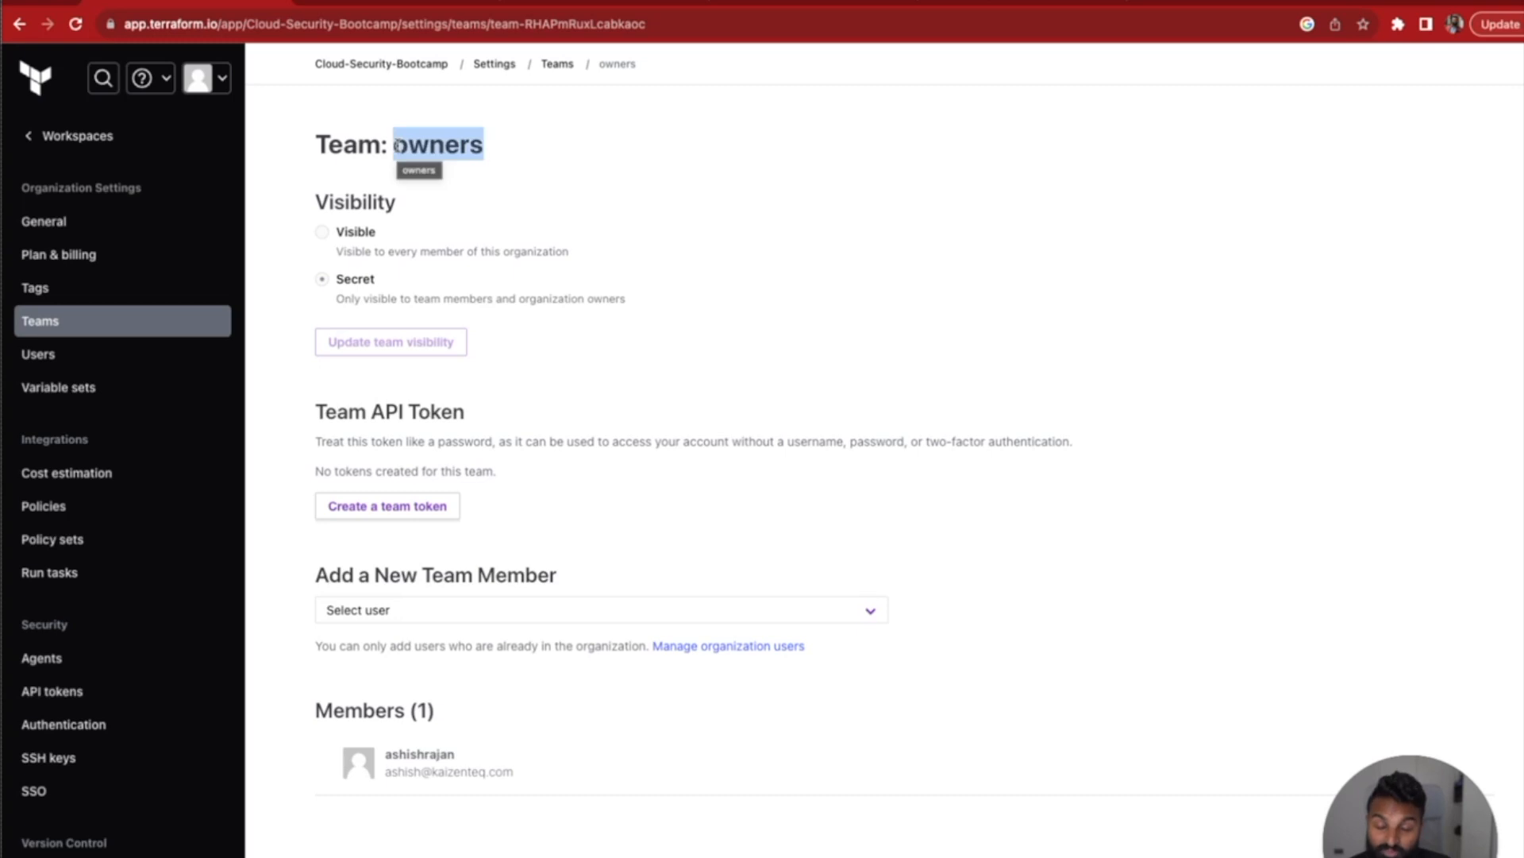
click(454, 192)
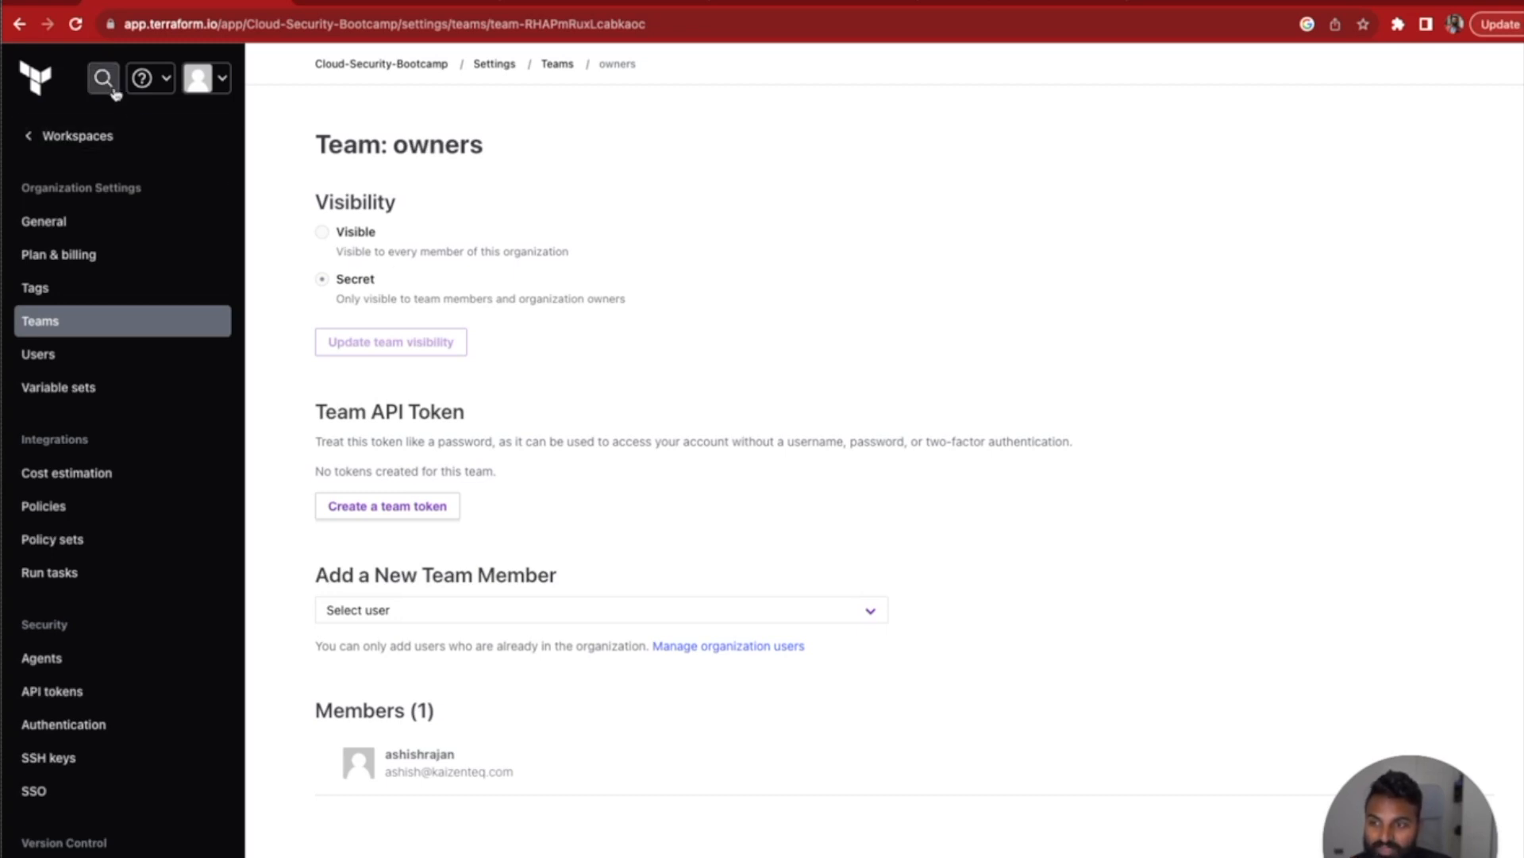
Leave the organization settings and open the terraform-collection workspace's overview.
click(44, 84)
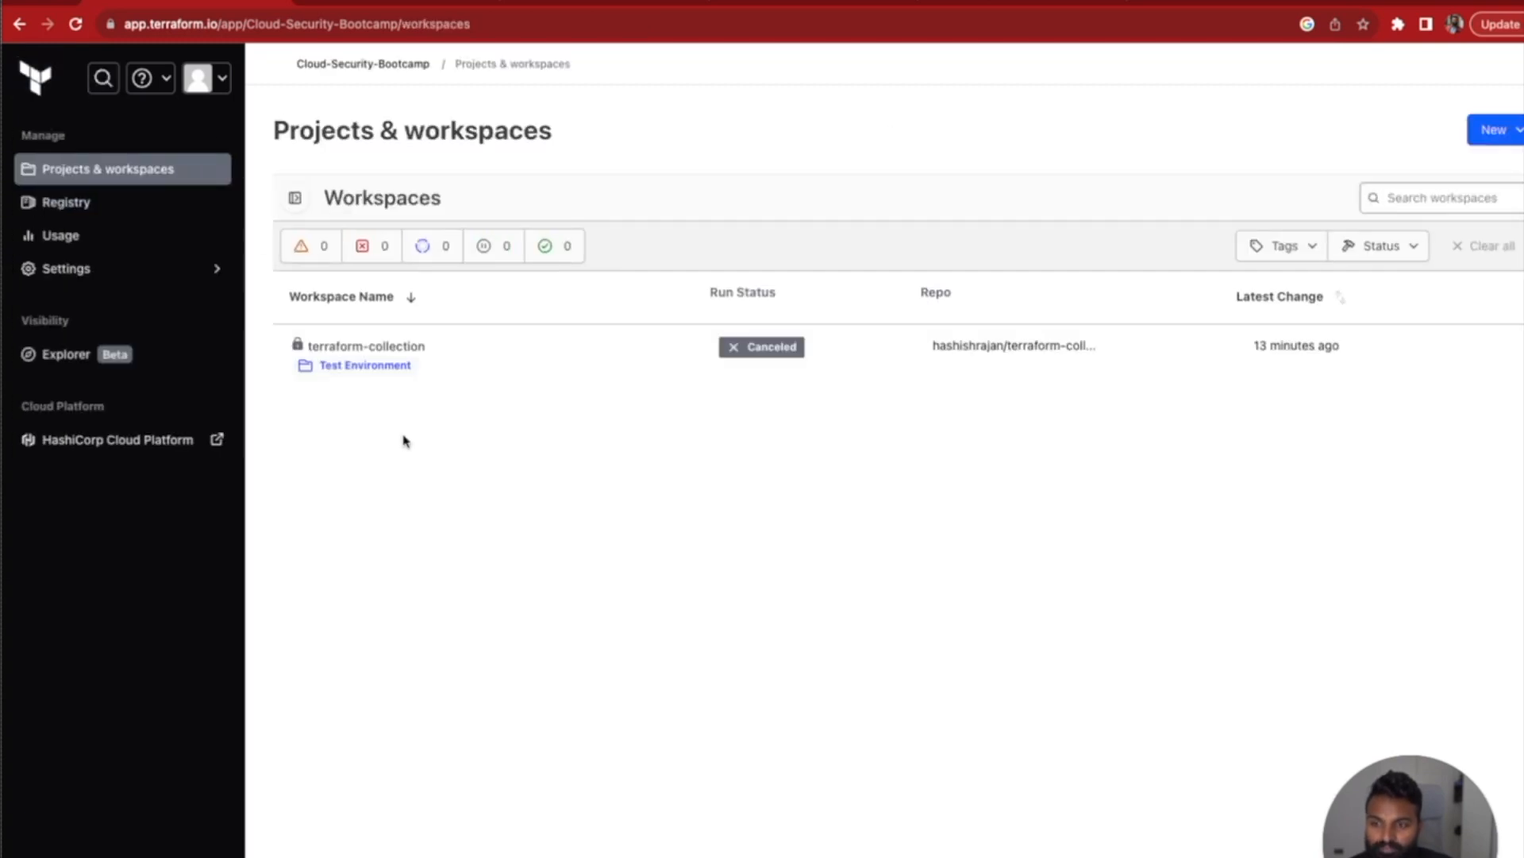
click(375, 350)
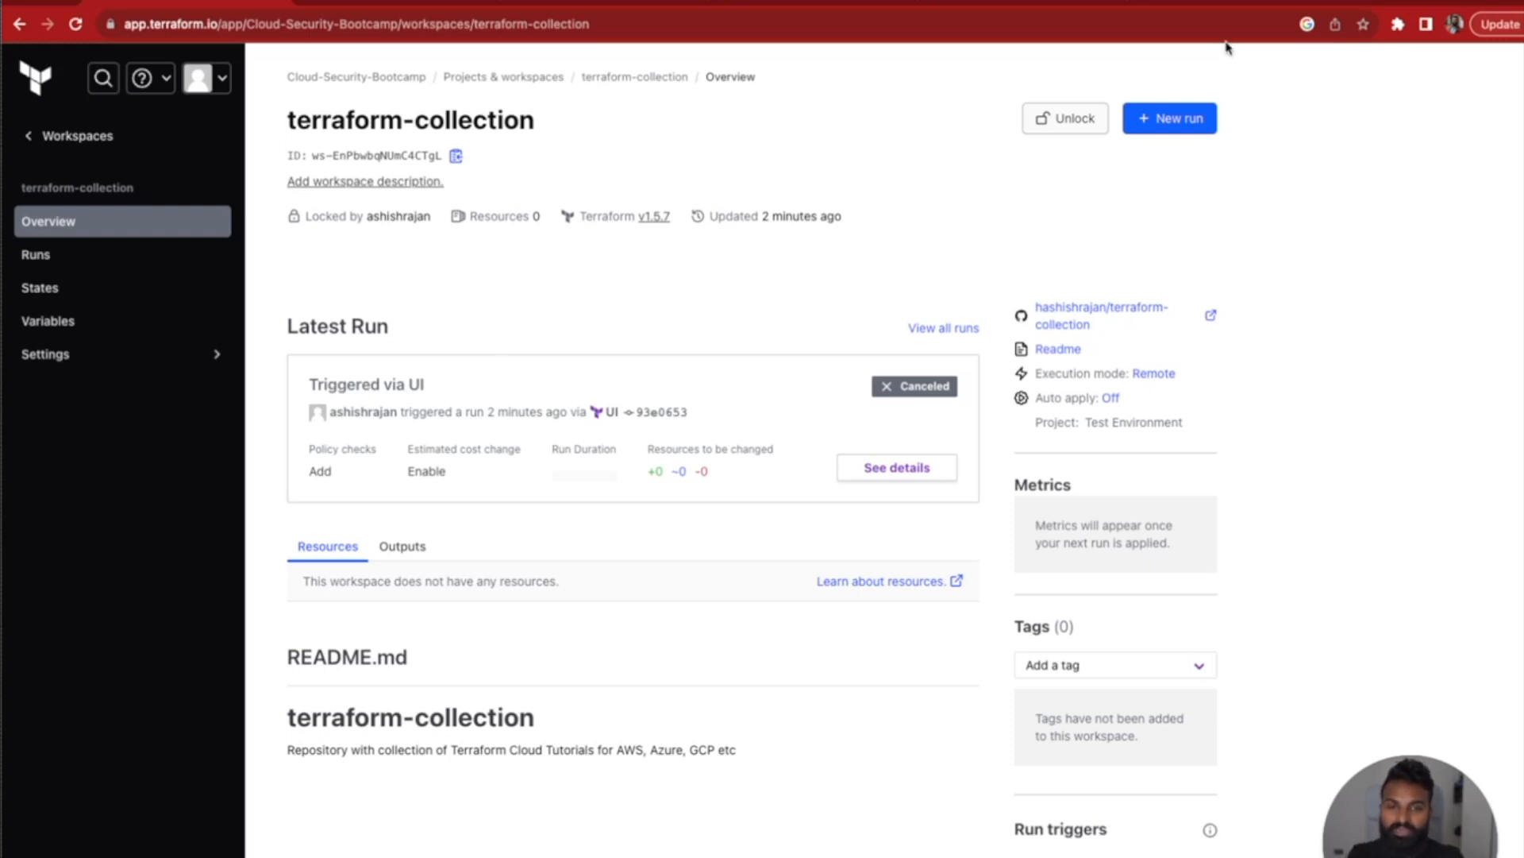
Switch to the Cloud Security BootCamp website and look through its free tools and resources.
click(1218, 3)
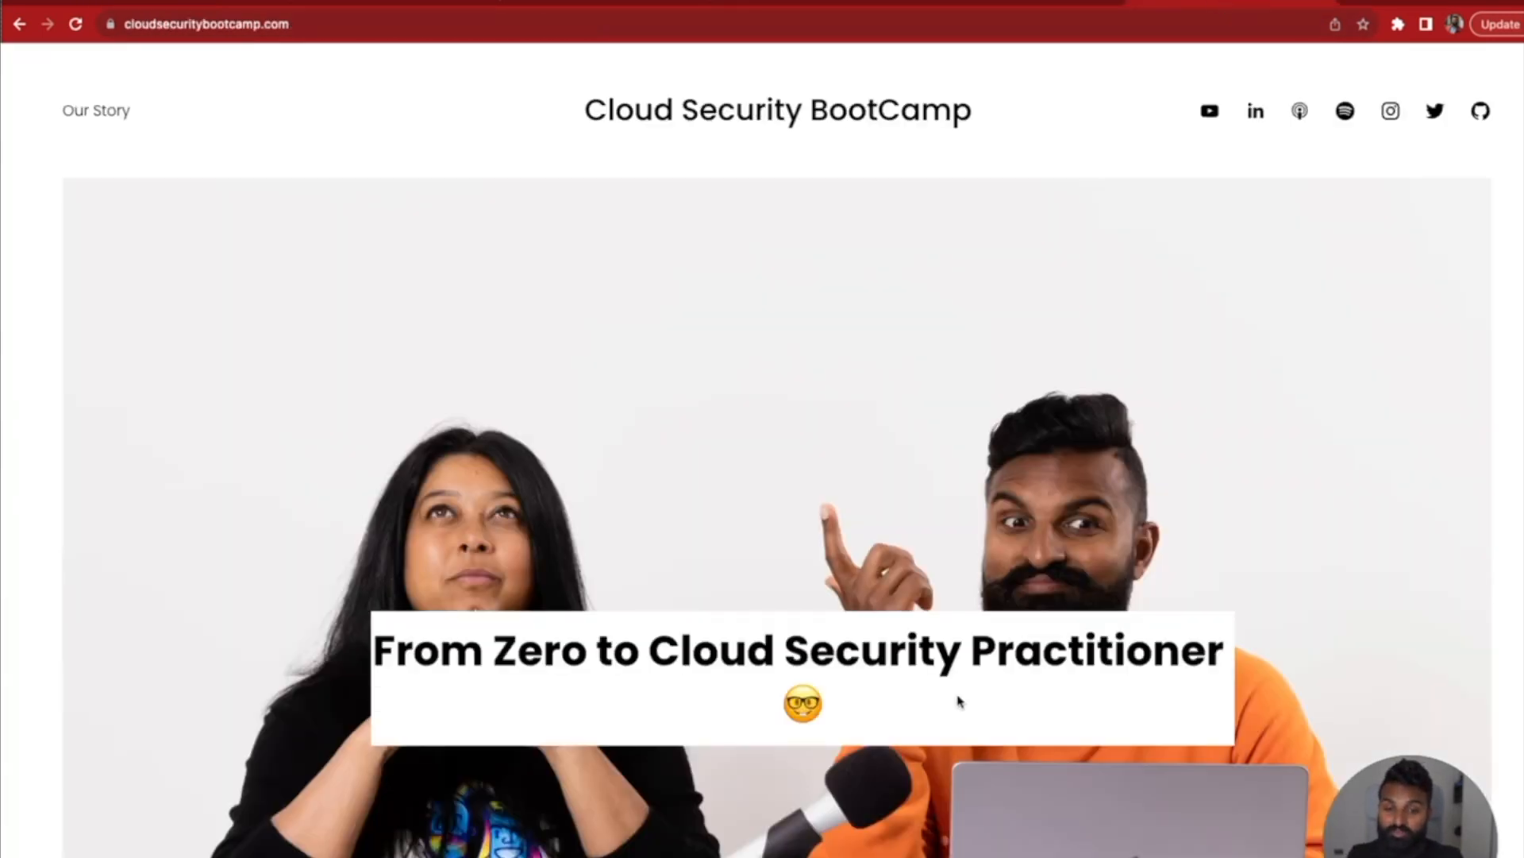
scroll(648, 708, down, 12)
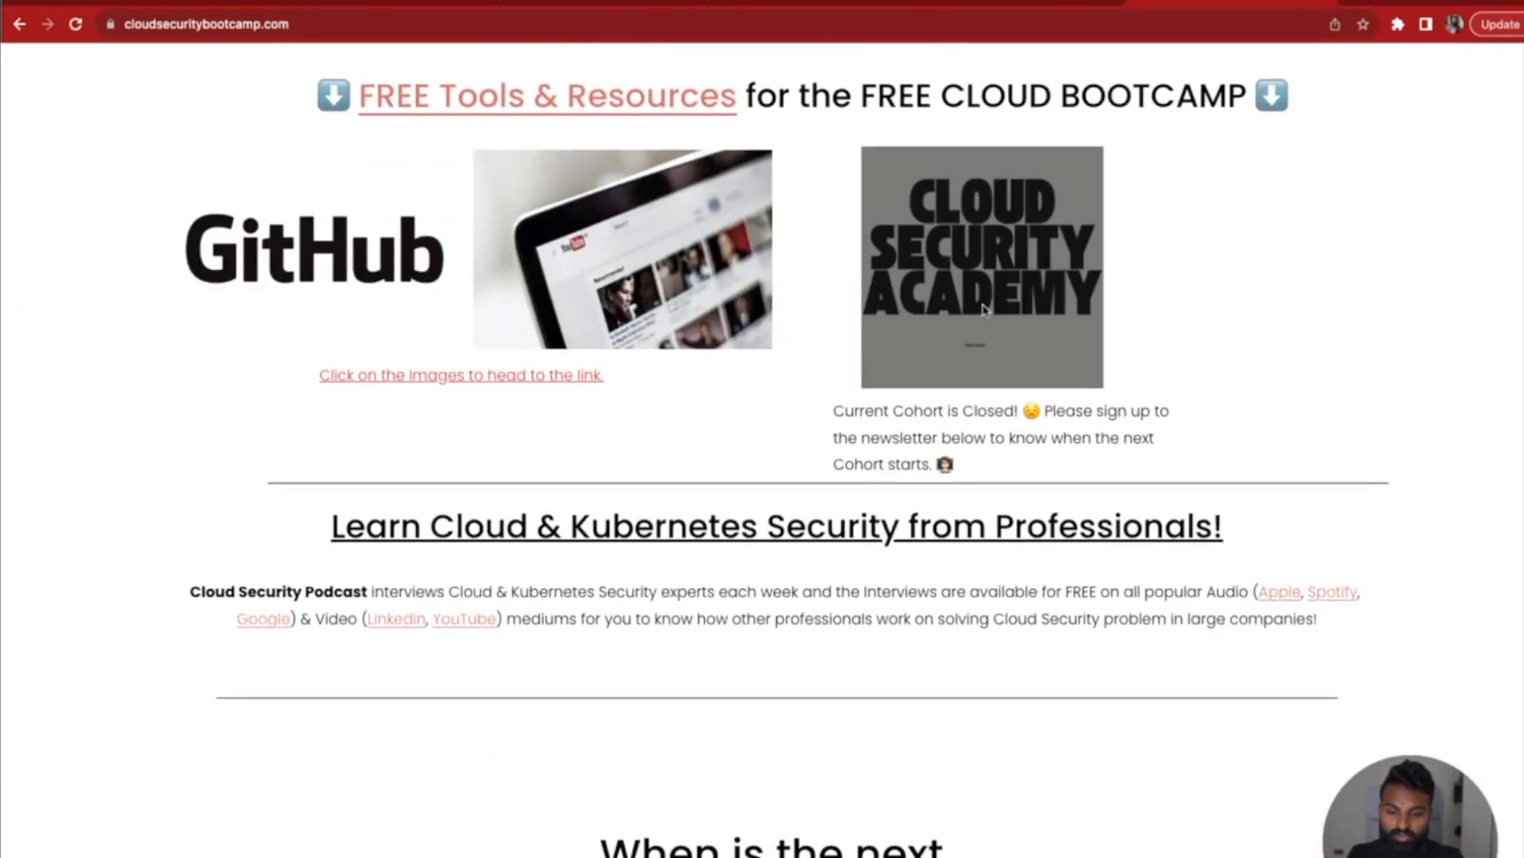
scroll(877, 827, down, 3)
Switch to the Week 1 PDF slides and show page 14, the Terraform Cloud security best practices list.
click(820, 830)
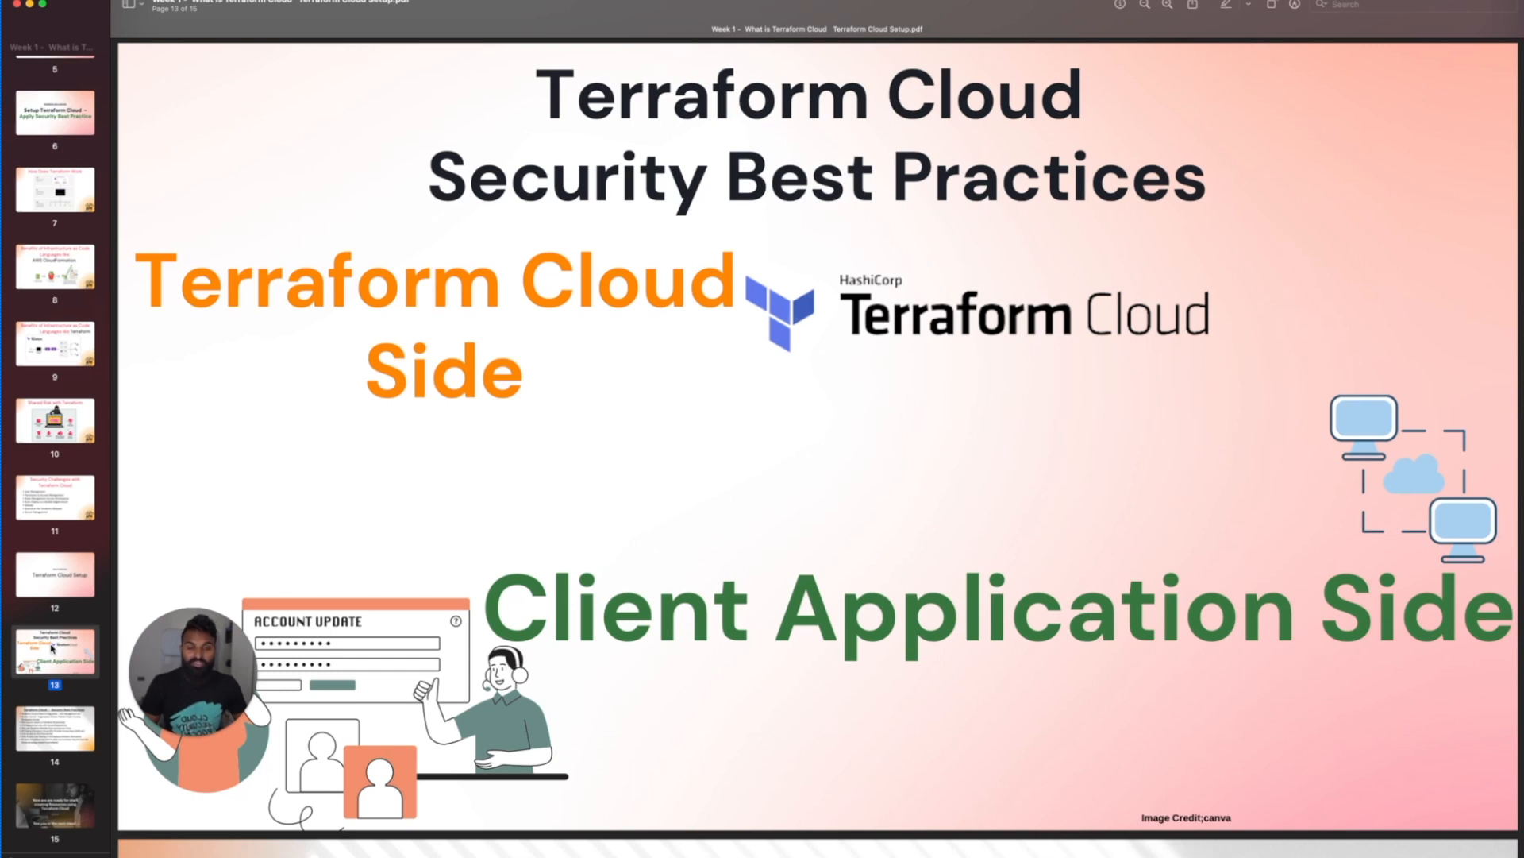
click(52, 741)
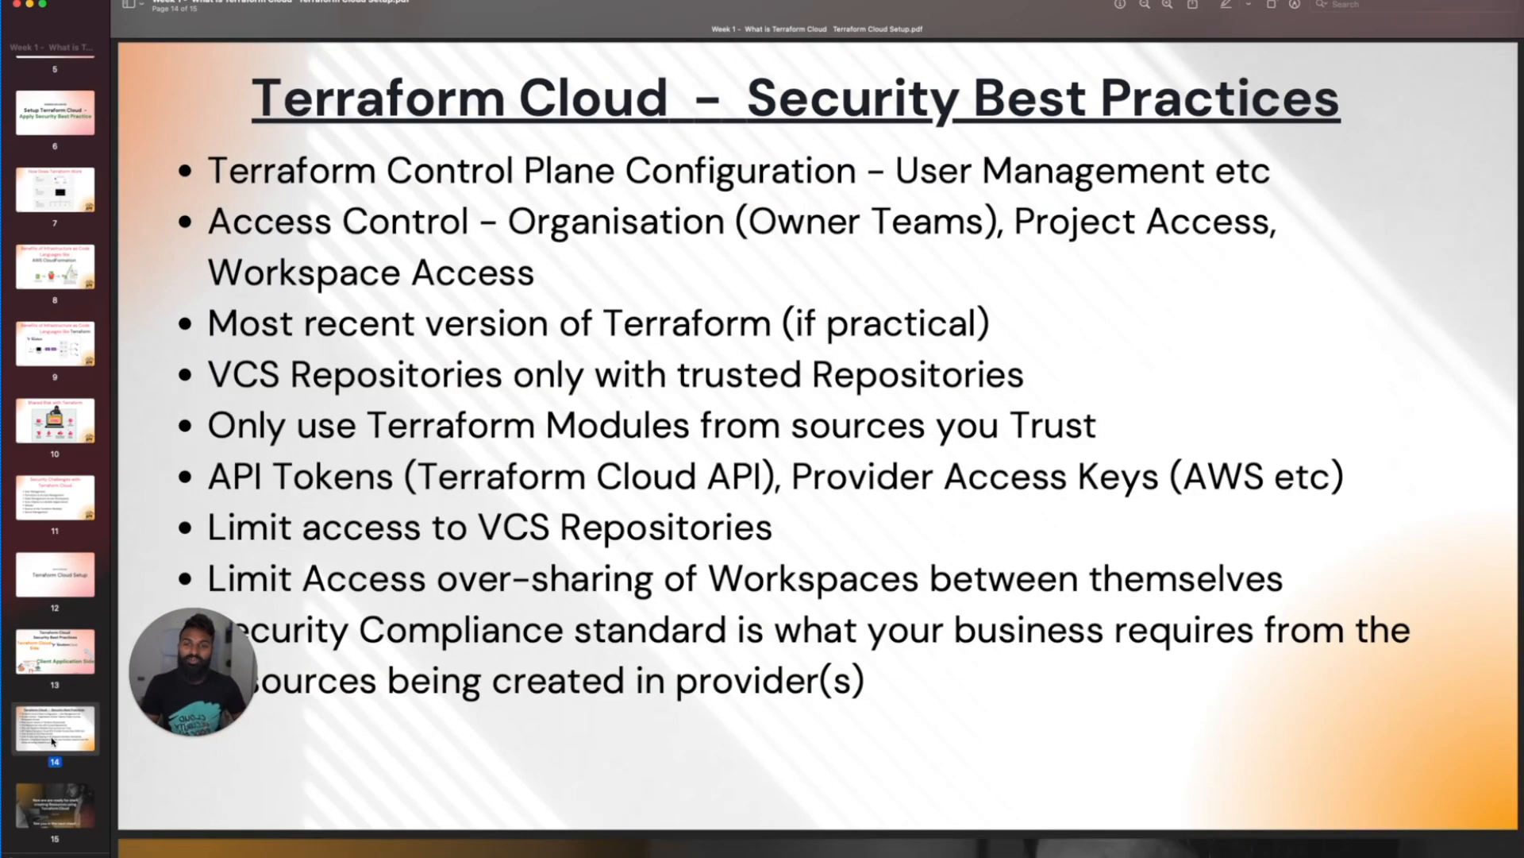